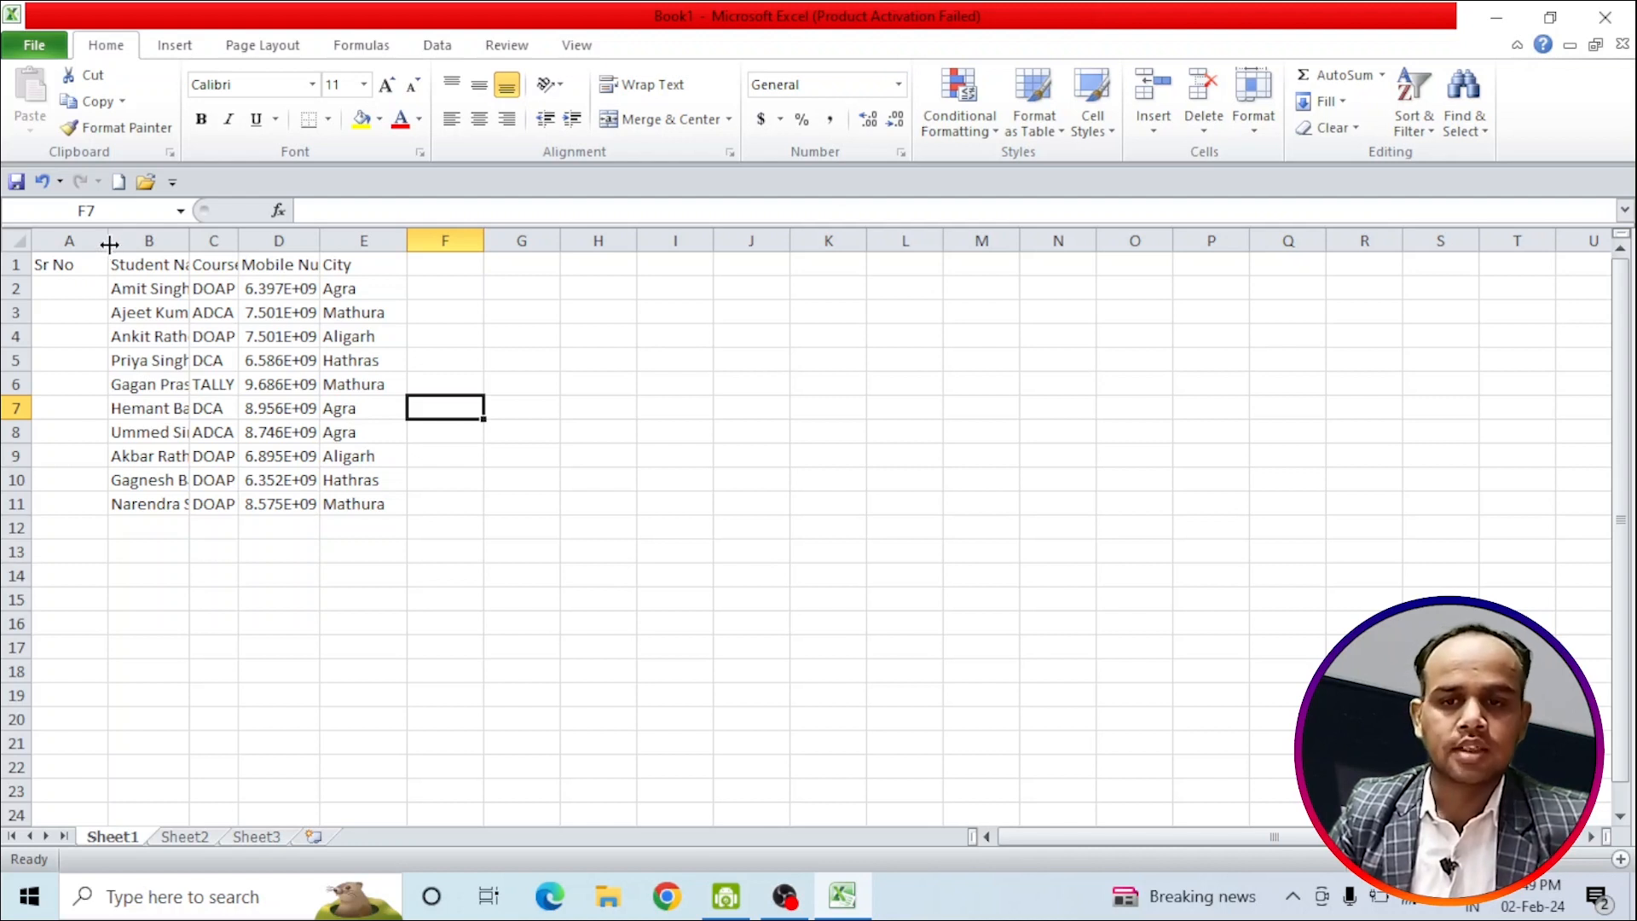
Number the students from 1 to 10 in the Sr No column by entering 1 and 2 and filling the series to A11
left_click(68, 283)
type("1")
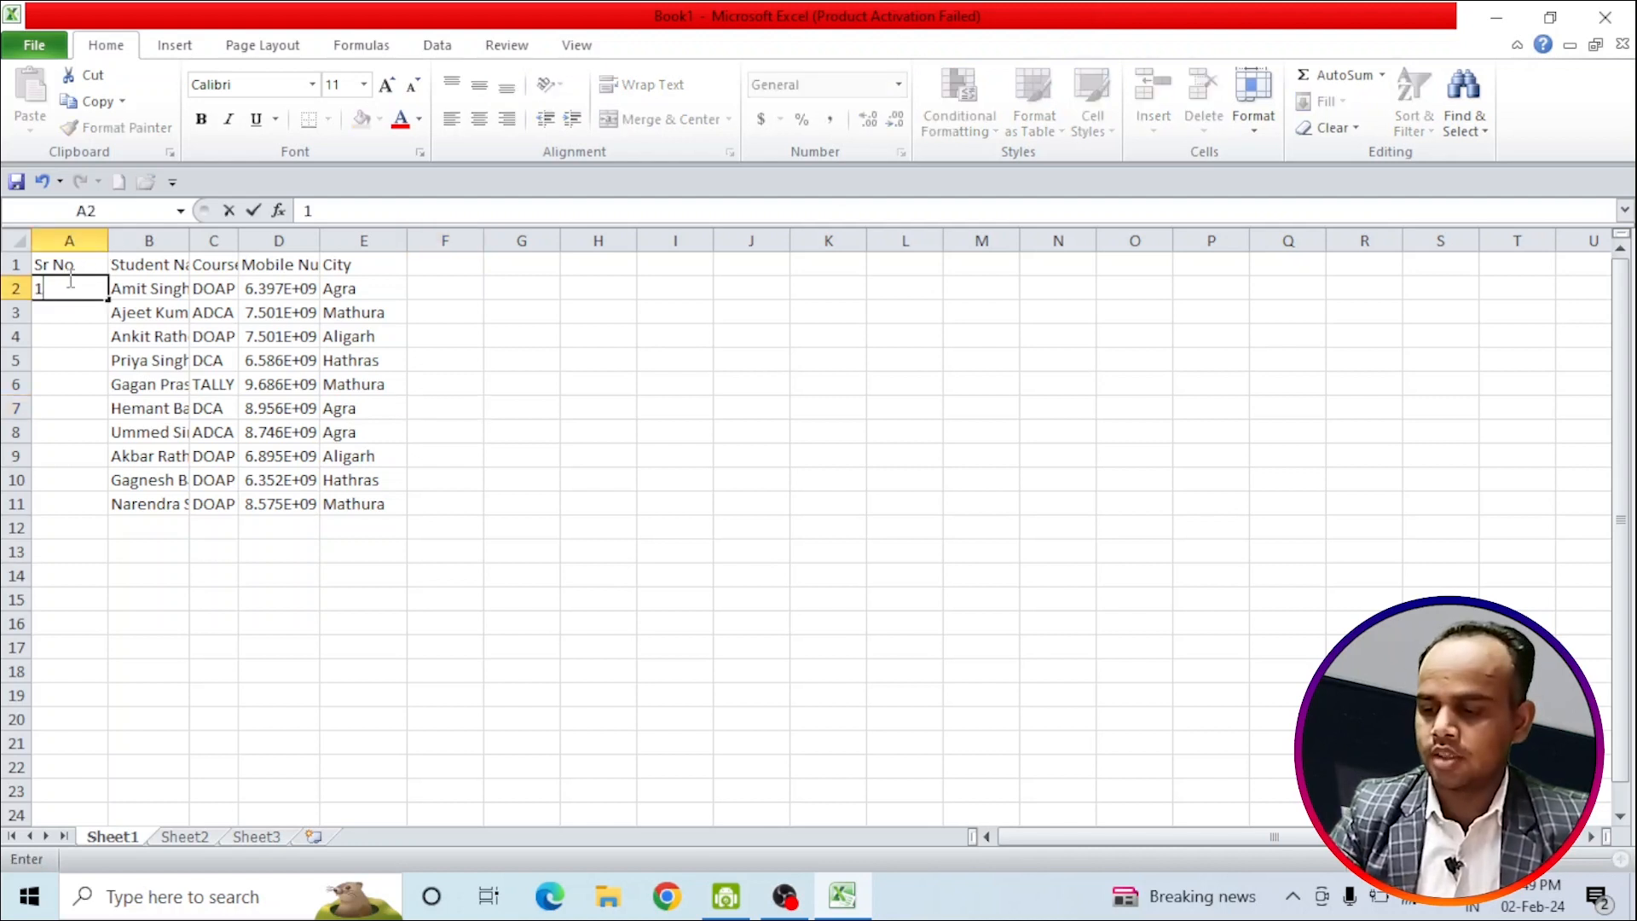
key("Return")
type("2")
key("Return")
left_click_drag(67, 282, 99, 515)
left_click(215, 481)
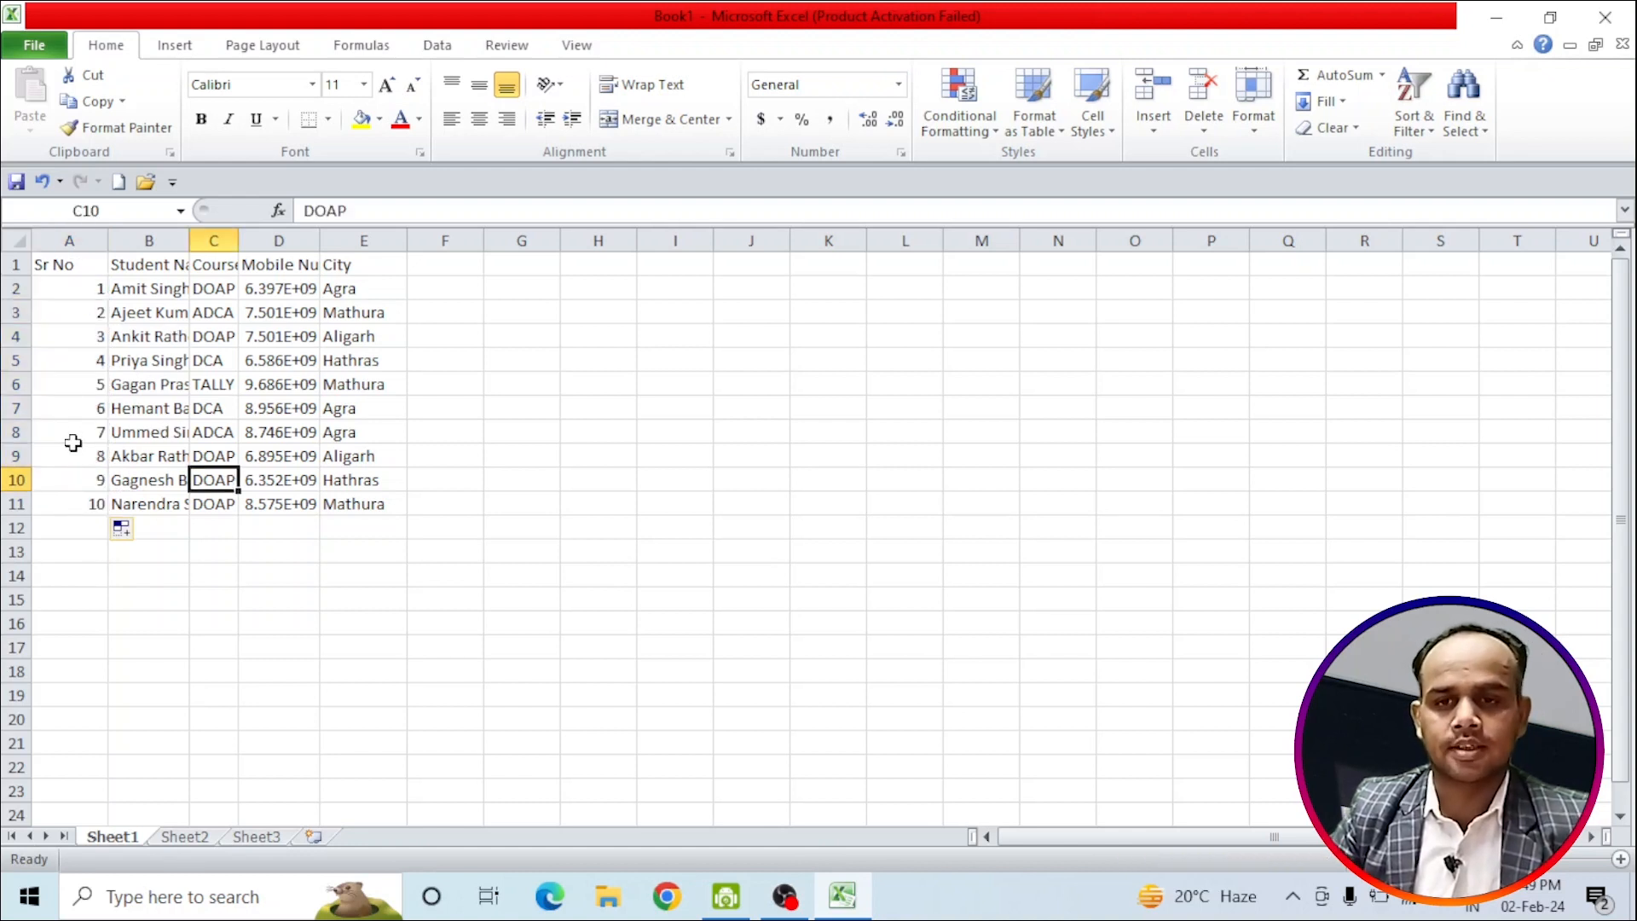
AutoFit the widths of the Mobile Number, Course and Student Name columns to their contents
double_click(319, 243)
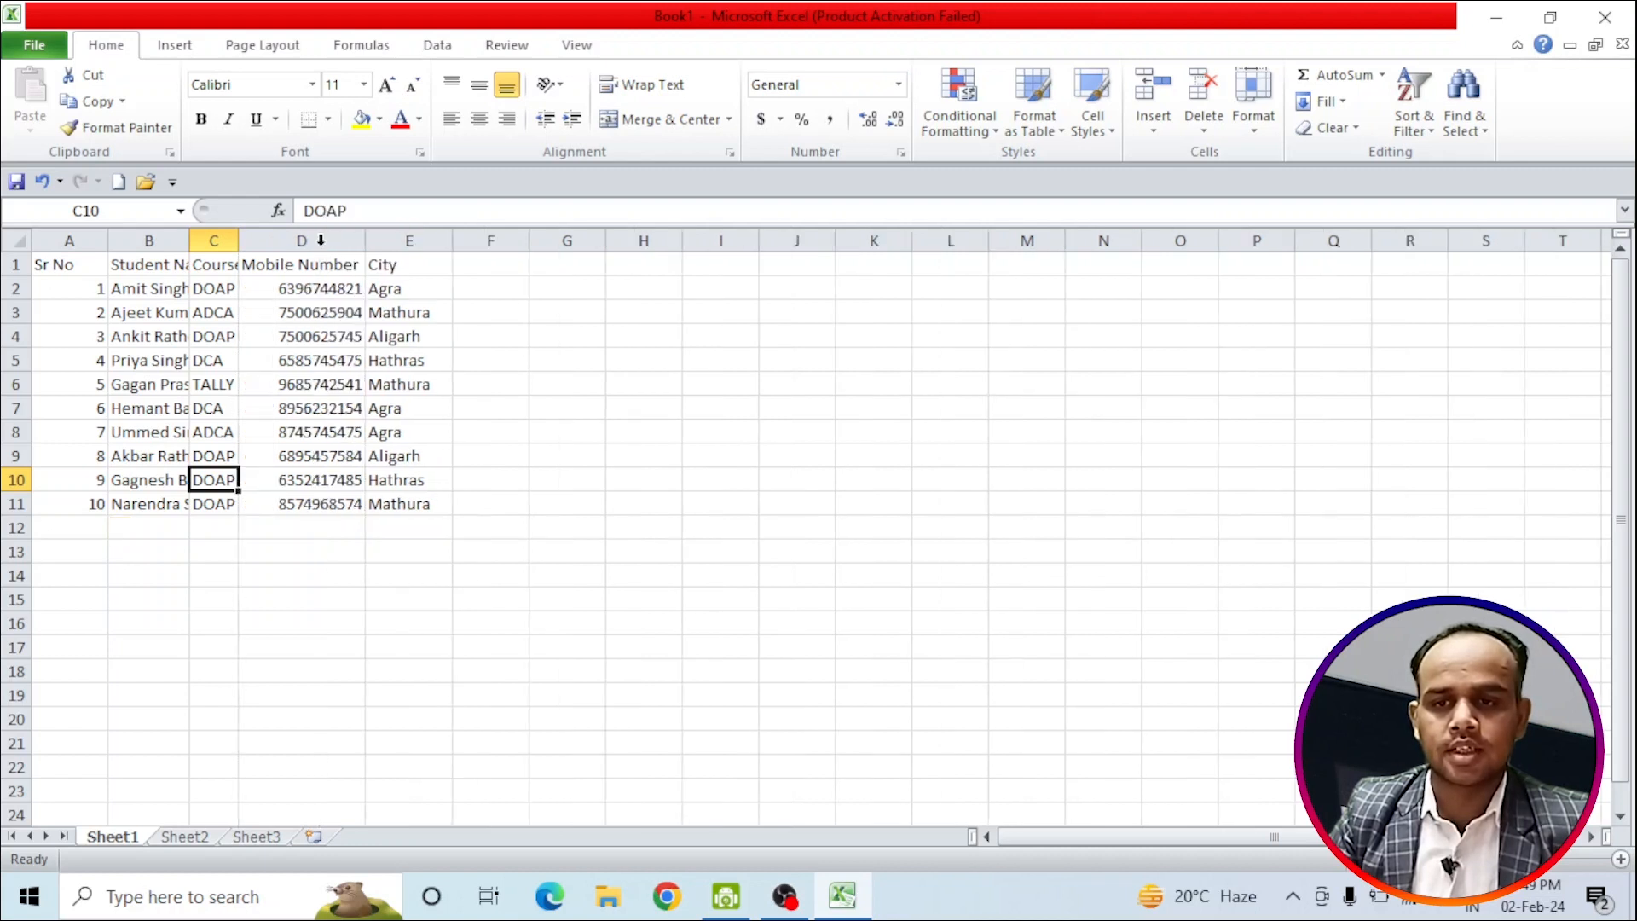
double_click(245, 241)
double_click(190, 241)
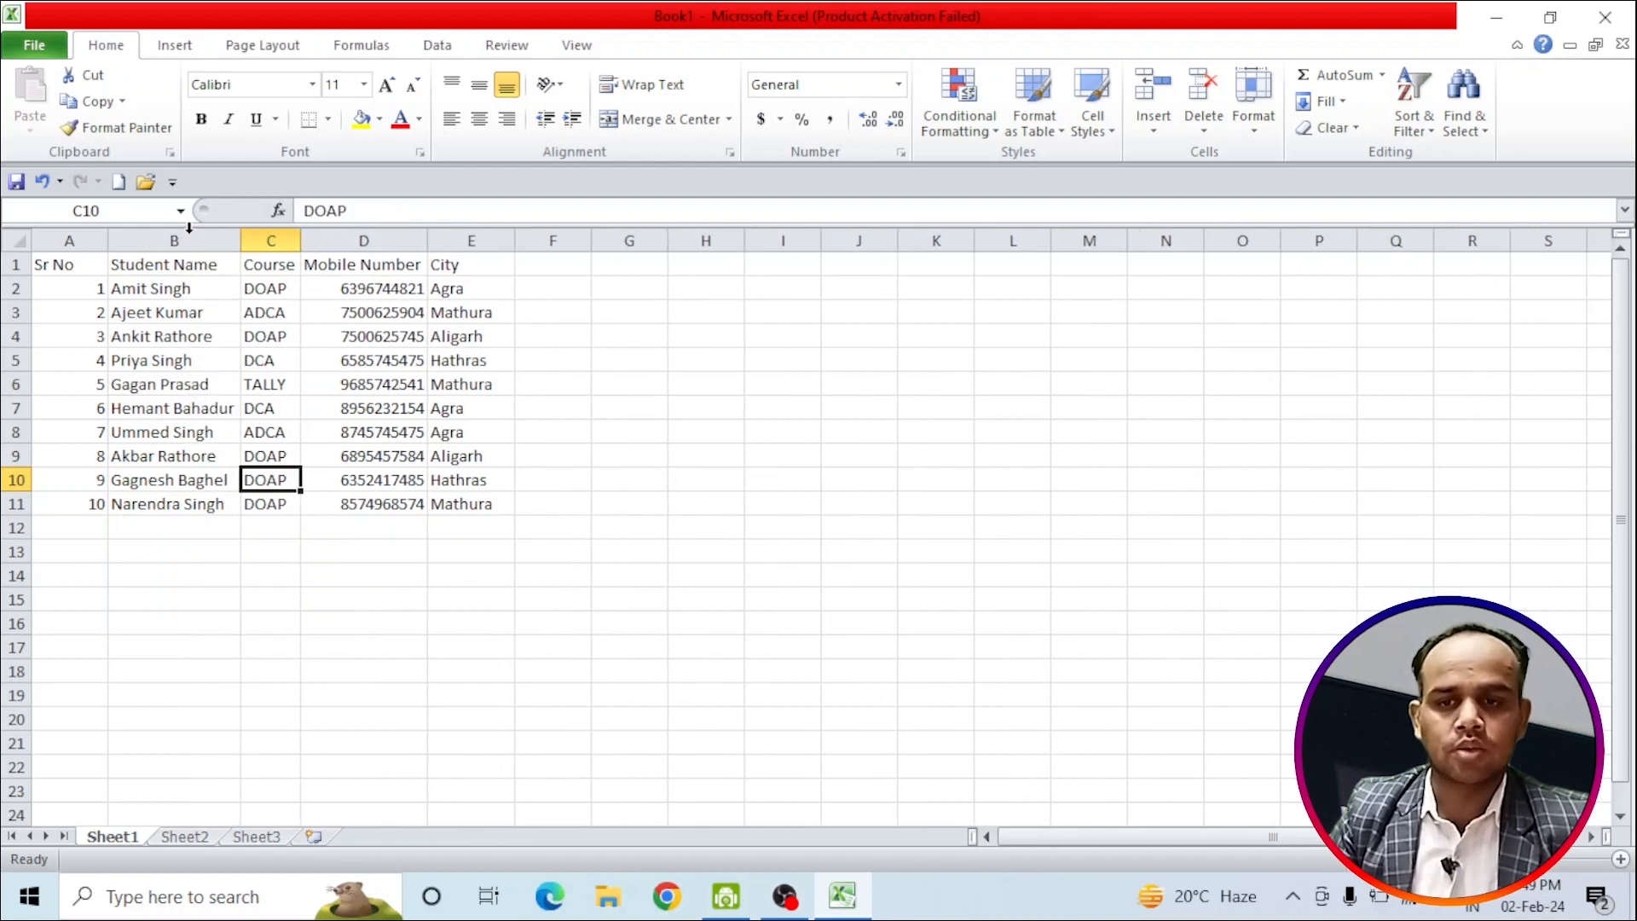
left_click_drag(152, 267, 162, 510)
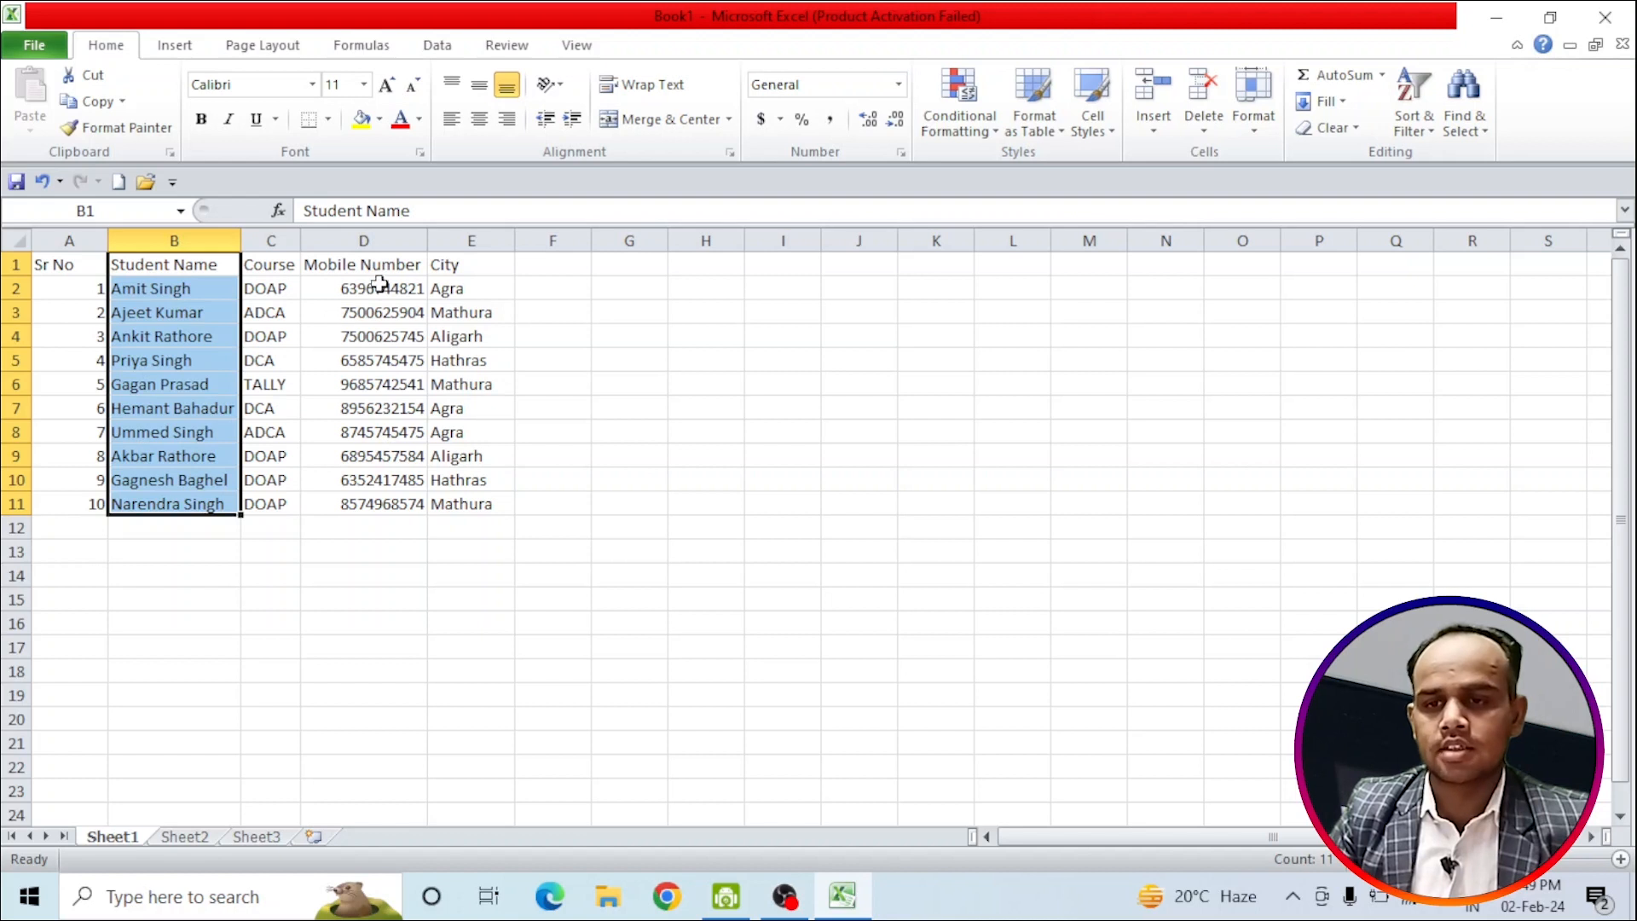
left_click_drag(380, 289, 380, 504)
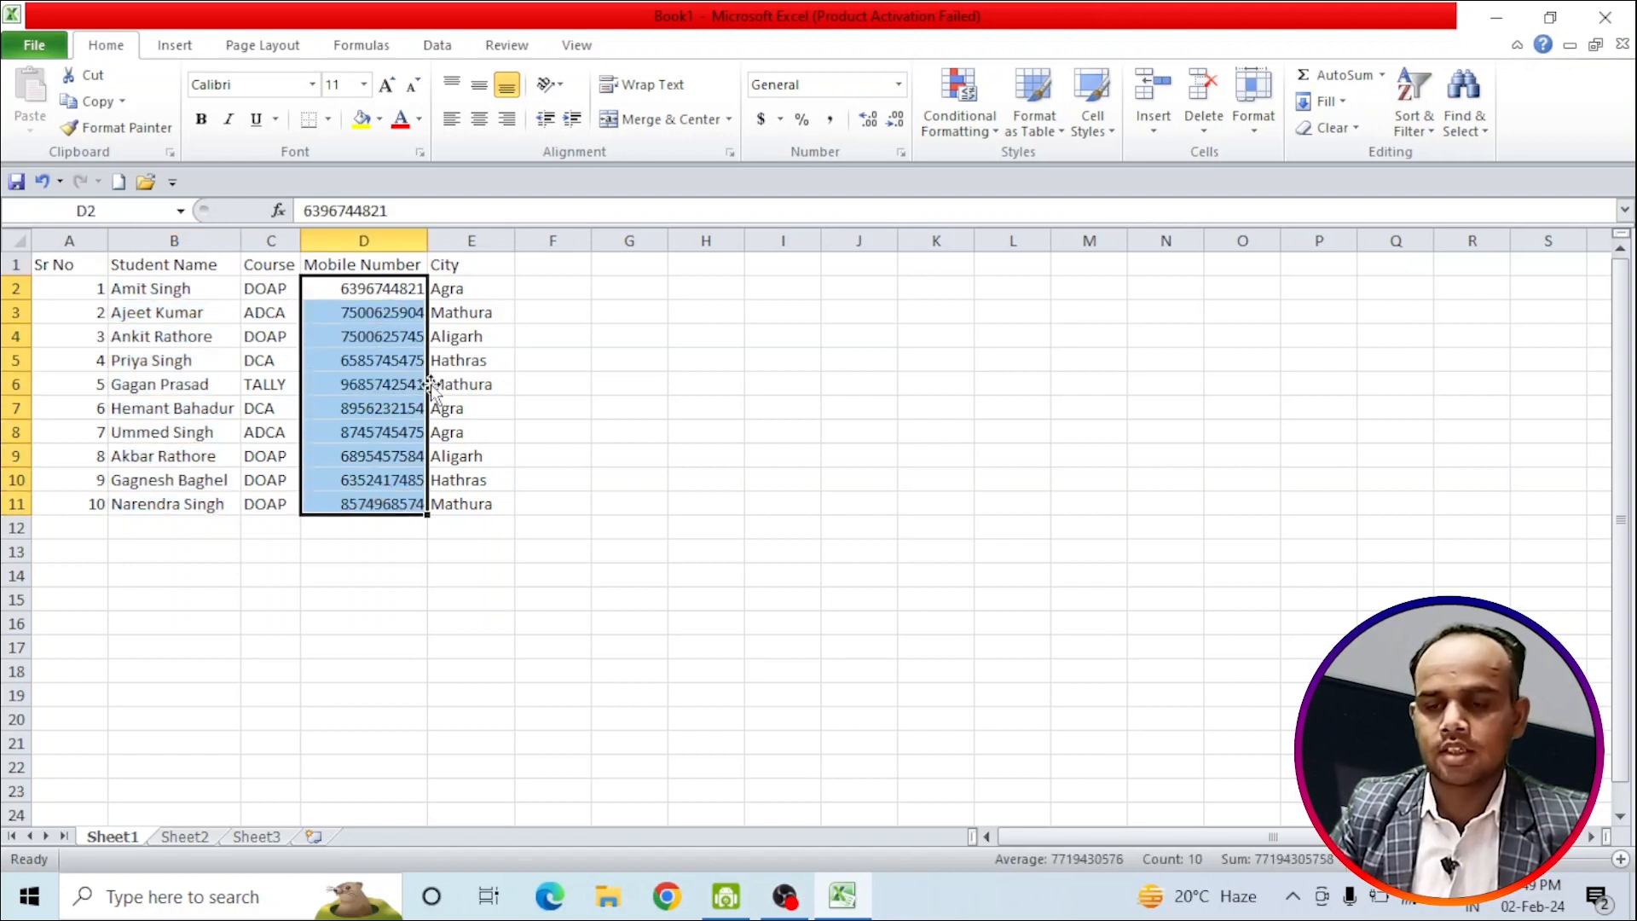
left_click_drag(468, 289, 465, 505)
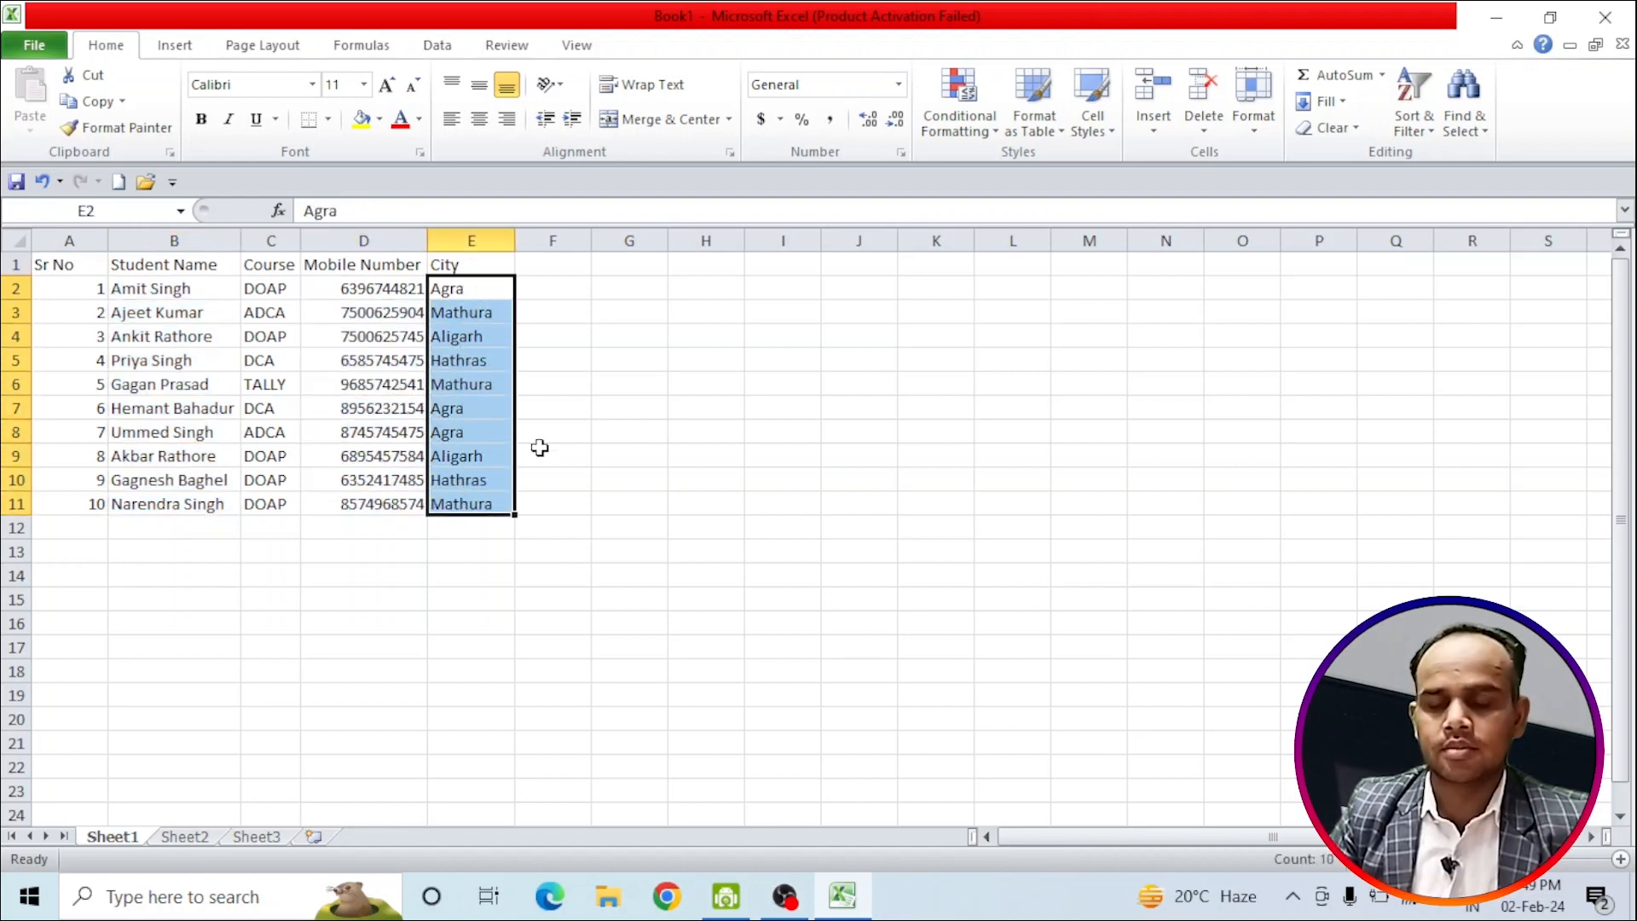
left_click(635, 377)
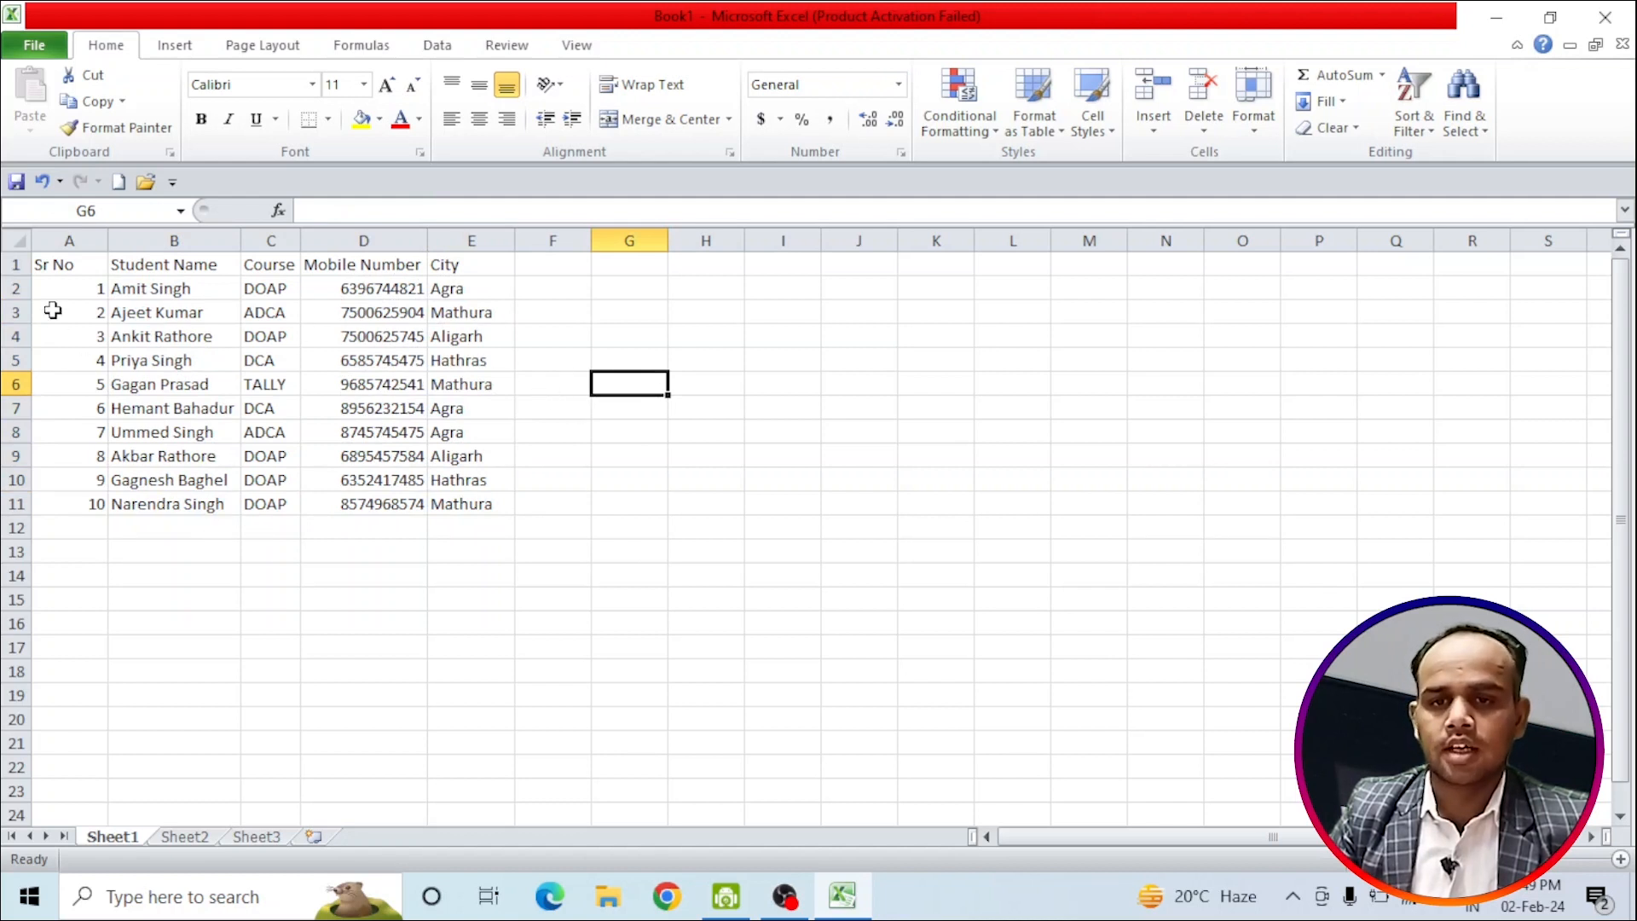
Change the font of the whole student table, A1:E11, to Arial
left_click(48, 266)
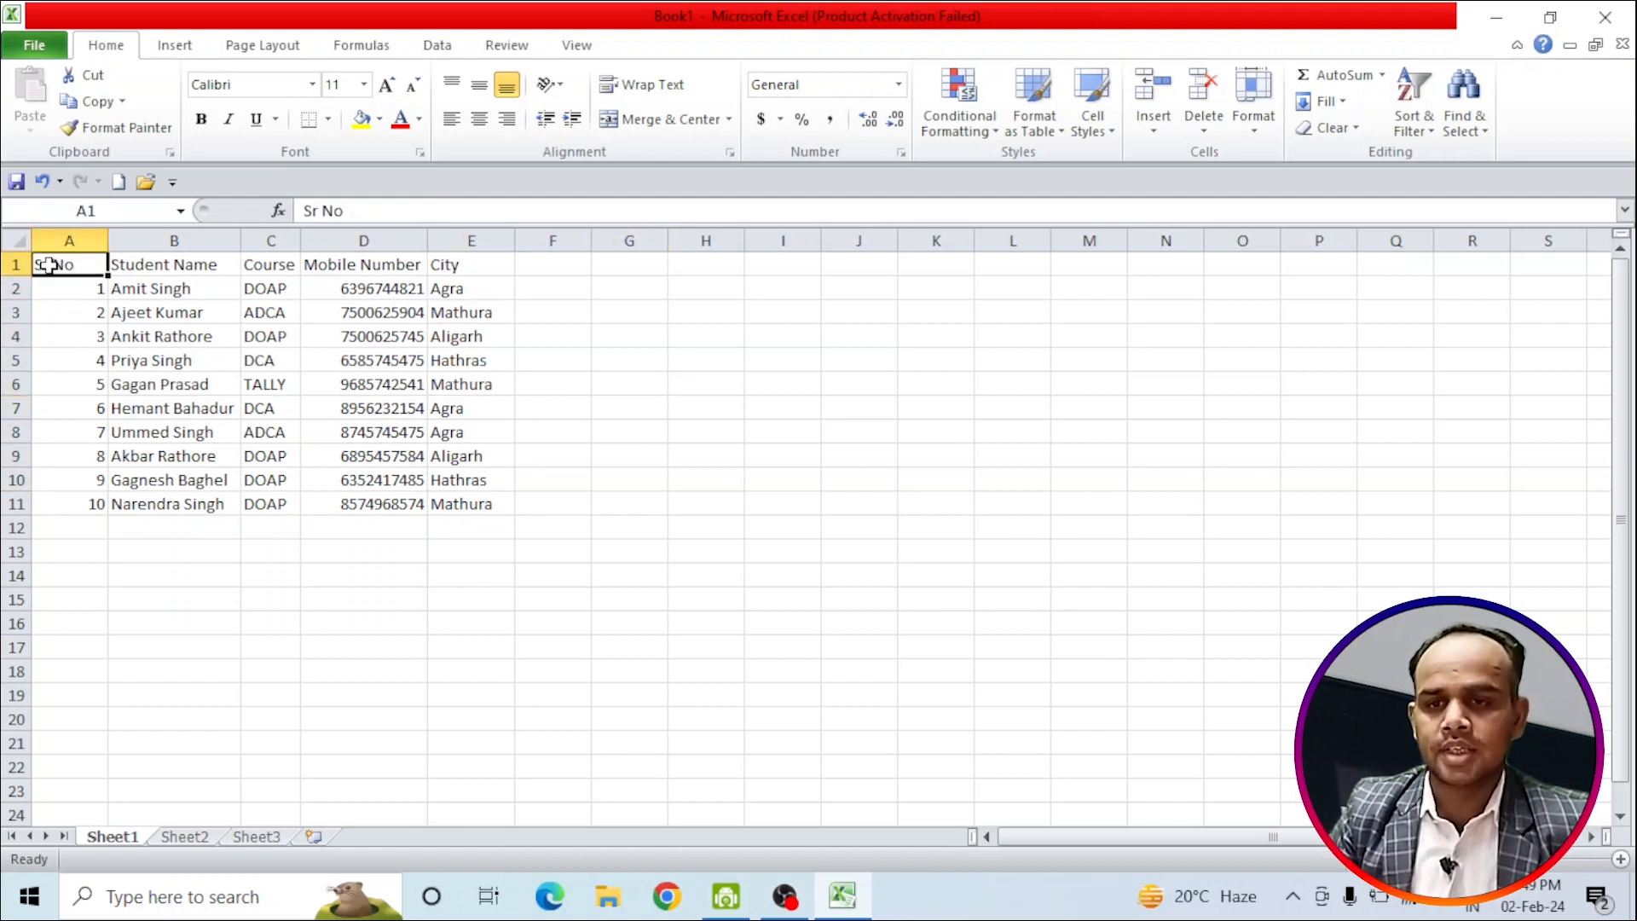
left_click_drag(49, 265, 444, 505)
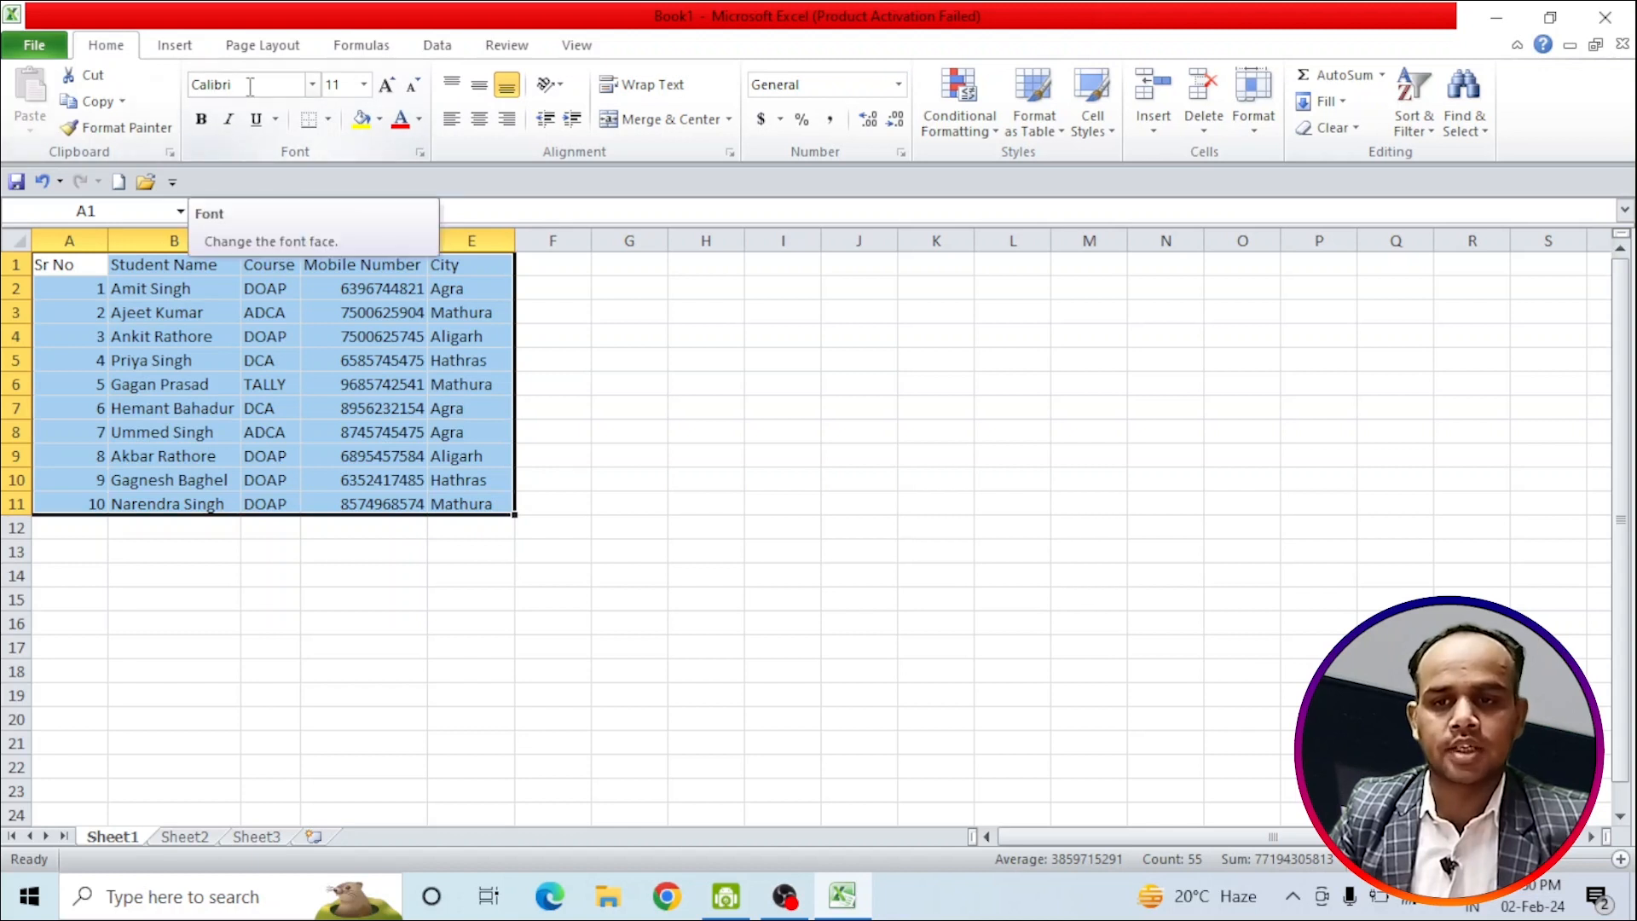
left_click(314, 85)
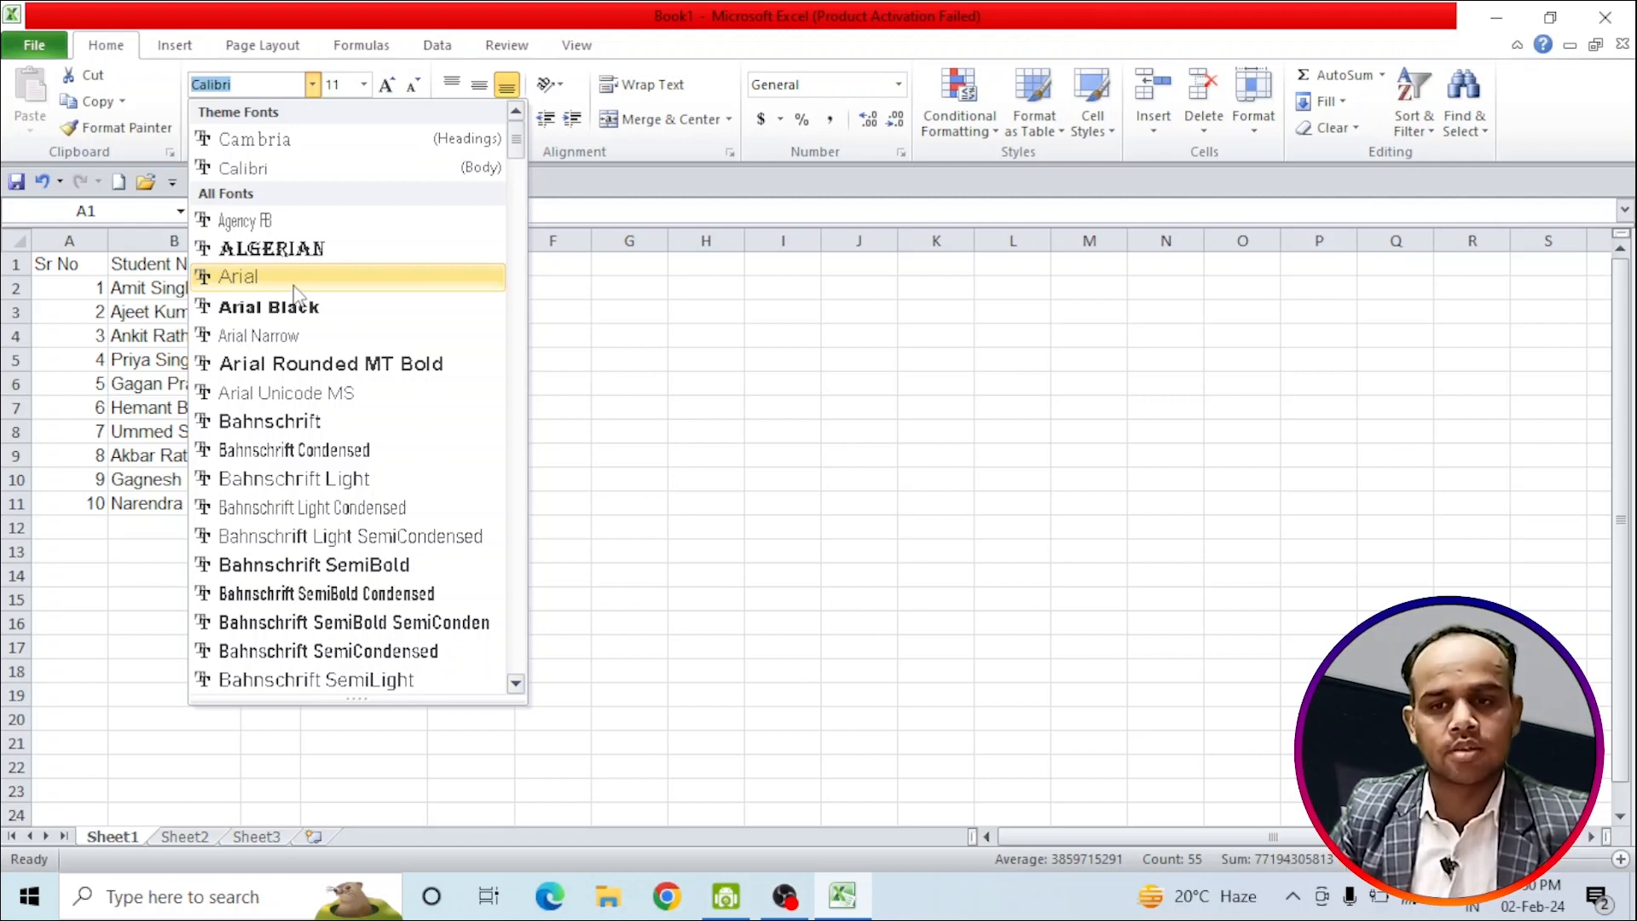
left_click(292, 275)
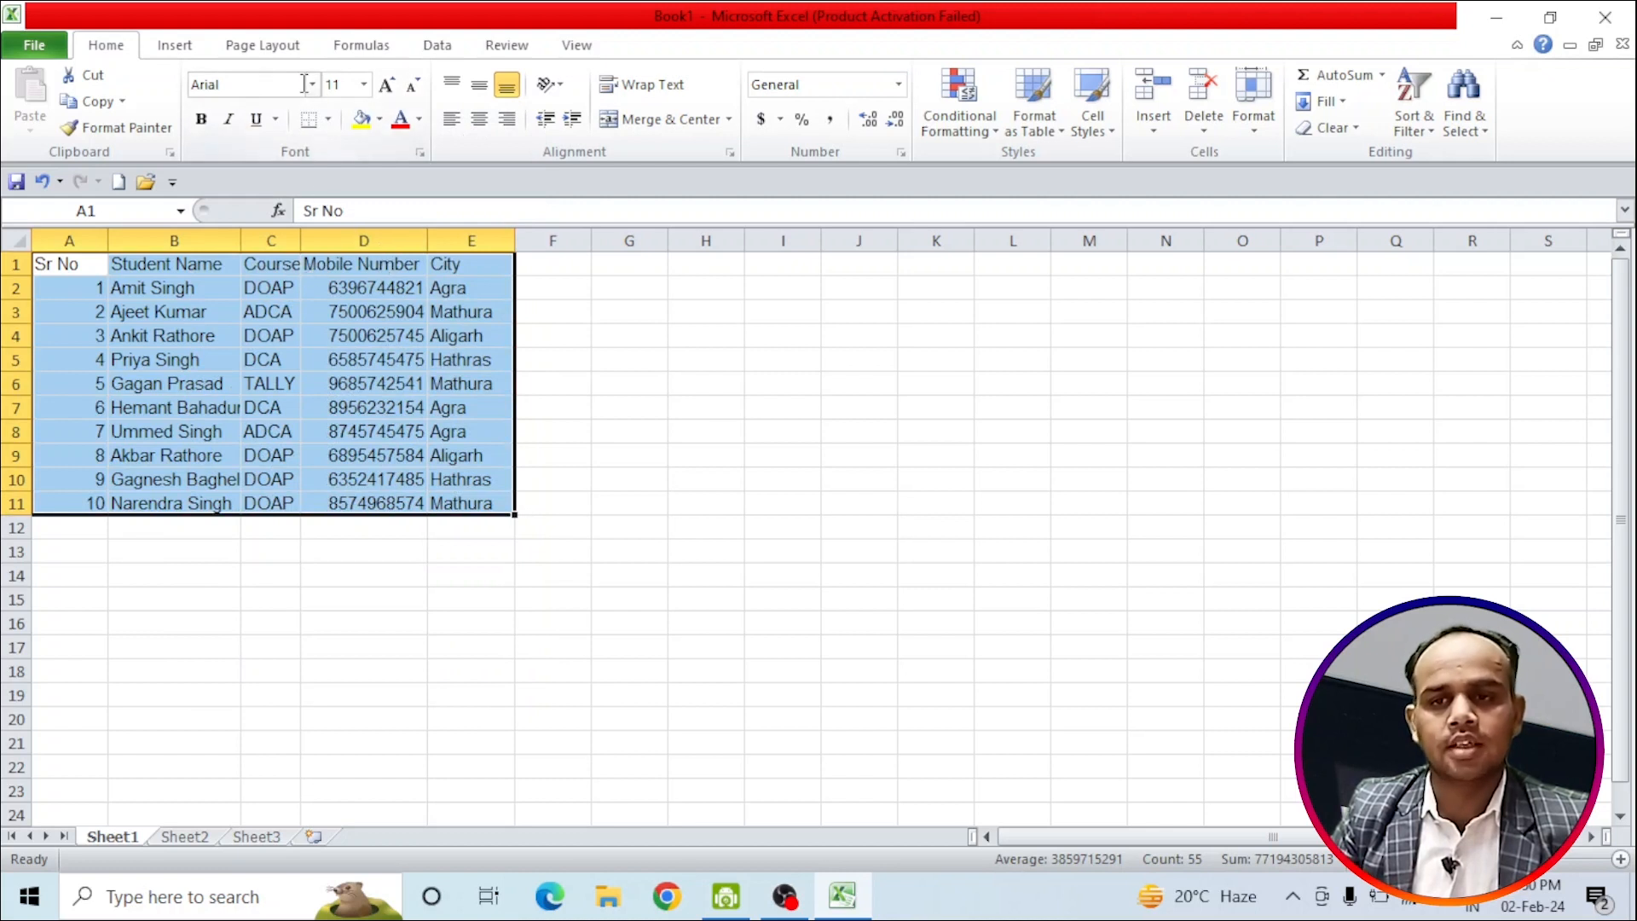
Try Times New Roman as the font of the student table and return it to Arial
left_click(244, 85)
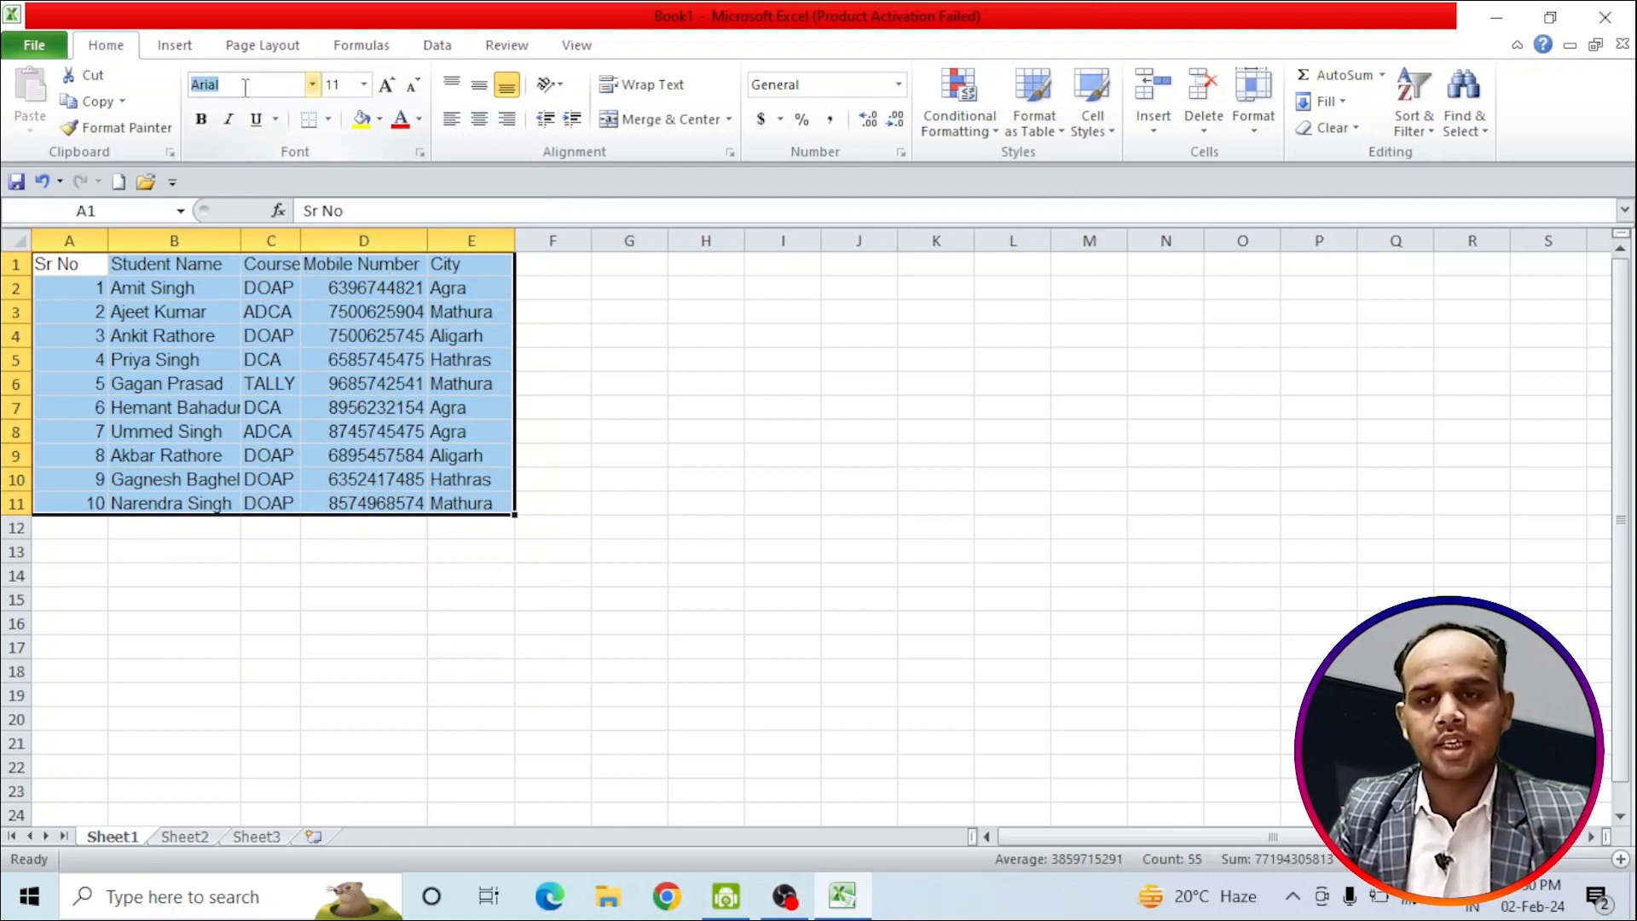
type("Times New Roman")
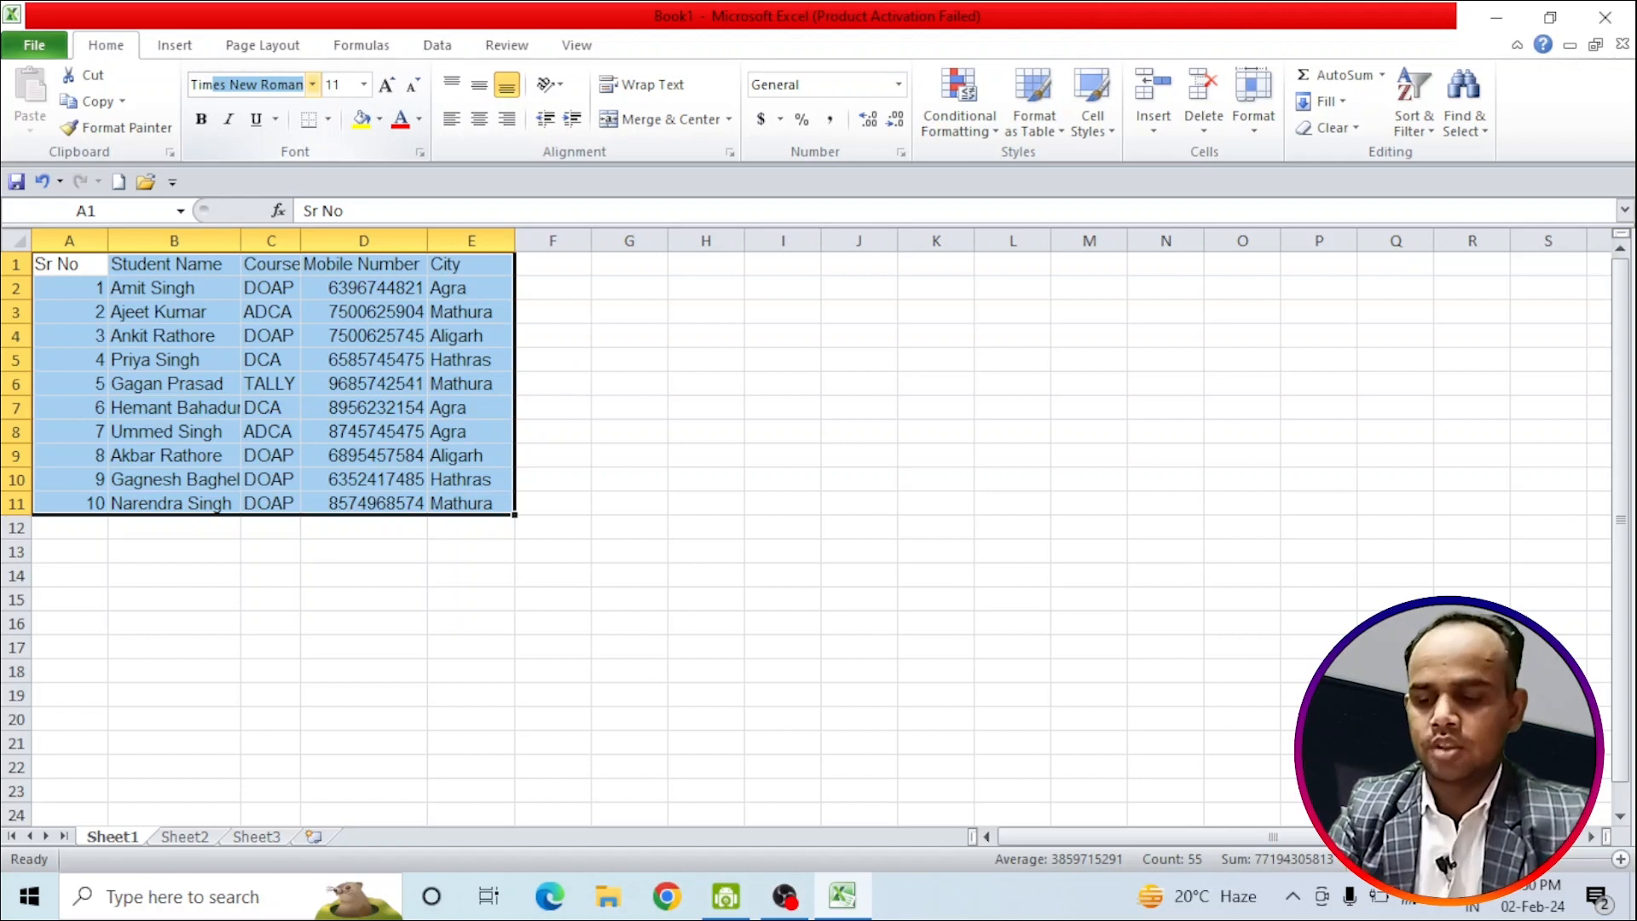
key("Return")
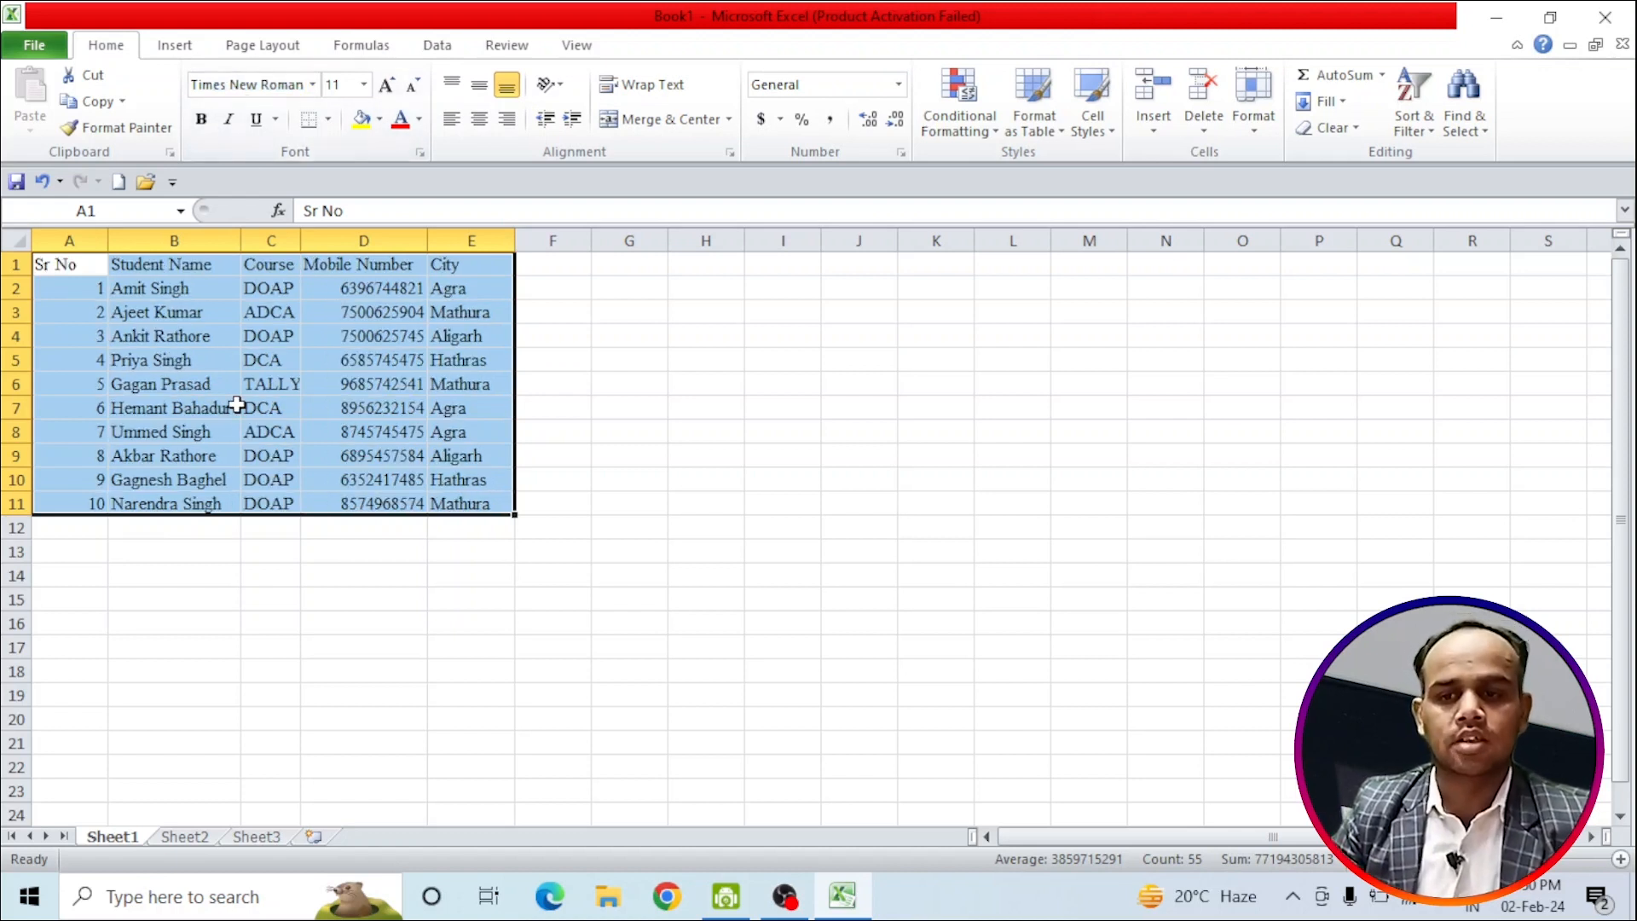
left_click(253, 84)
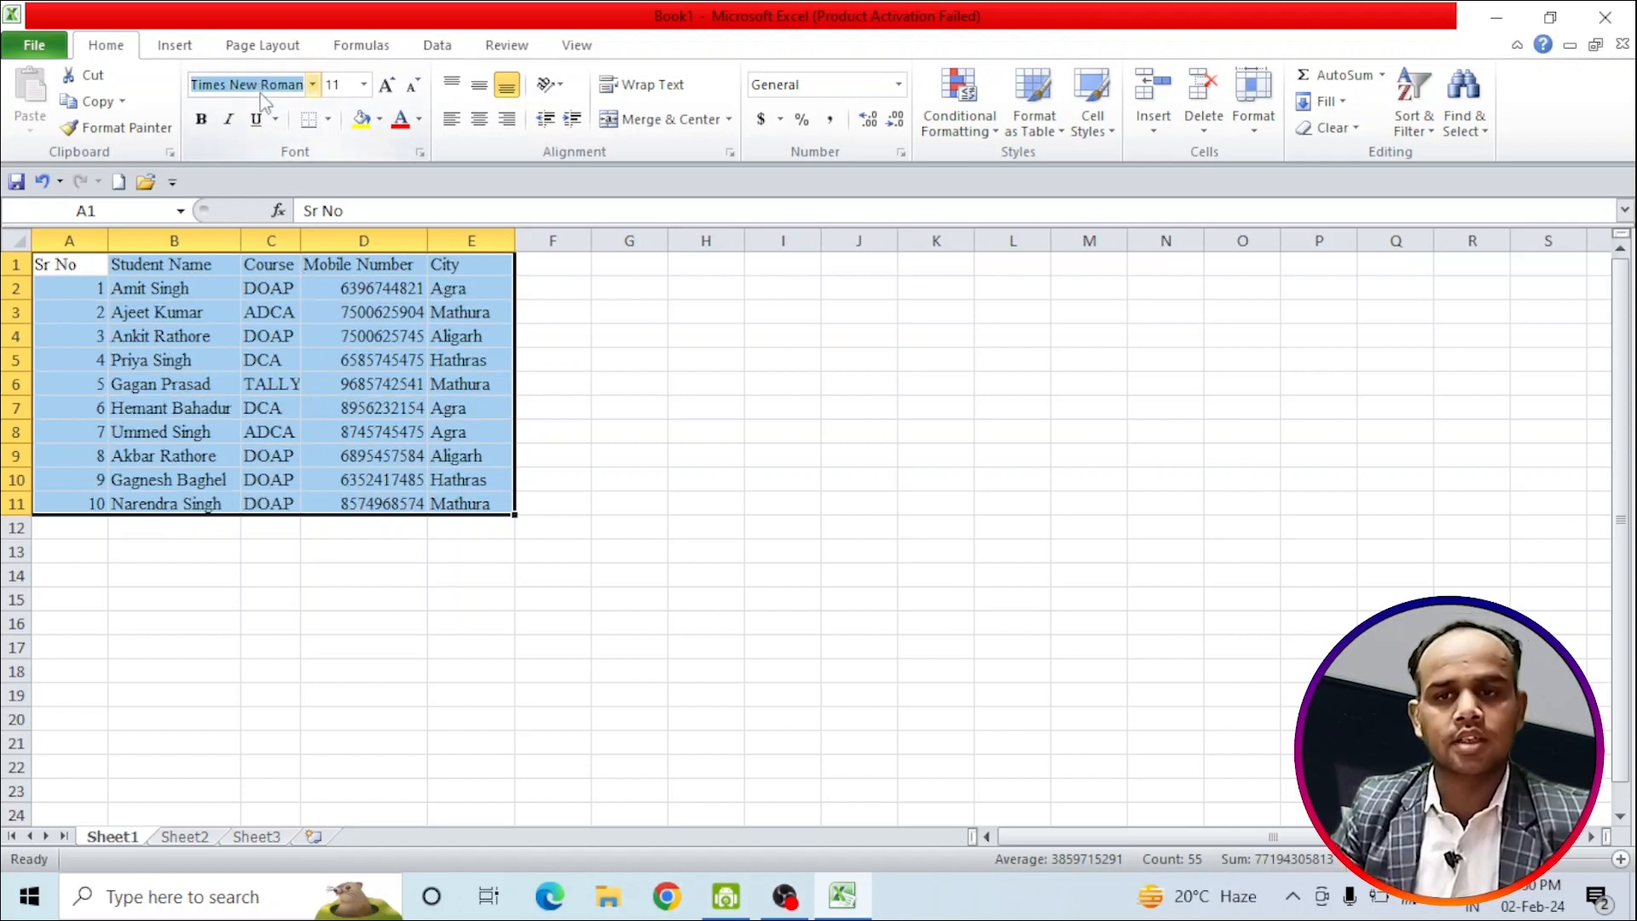
type("Arial")
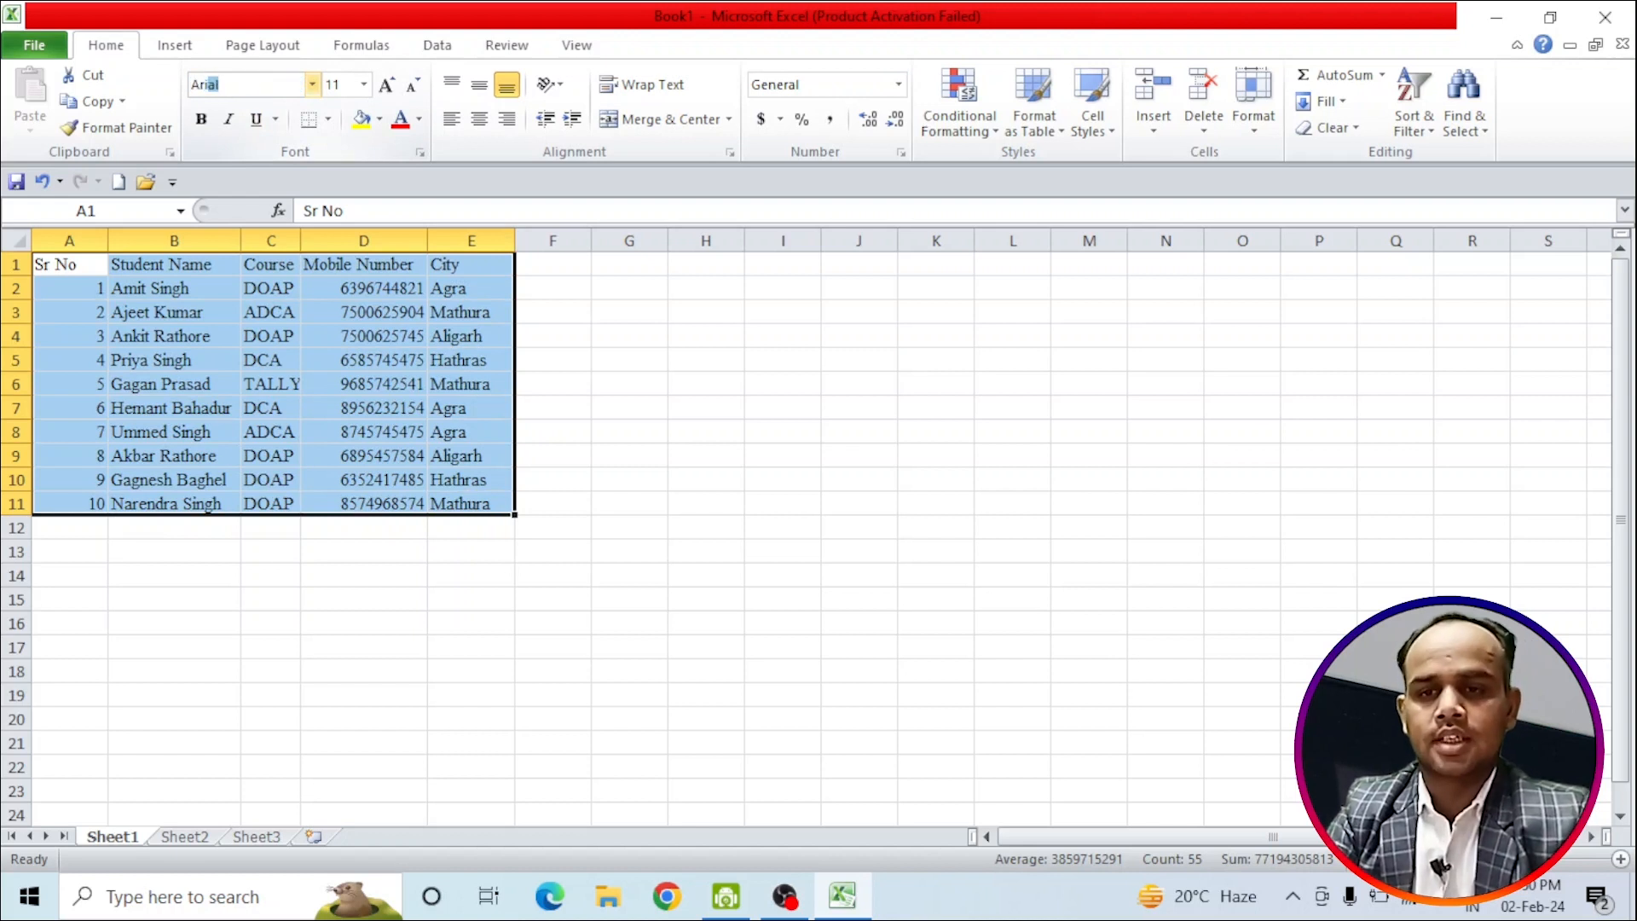
key("Return")
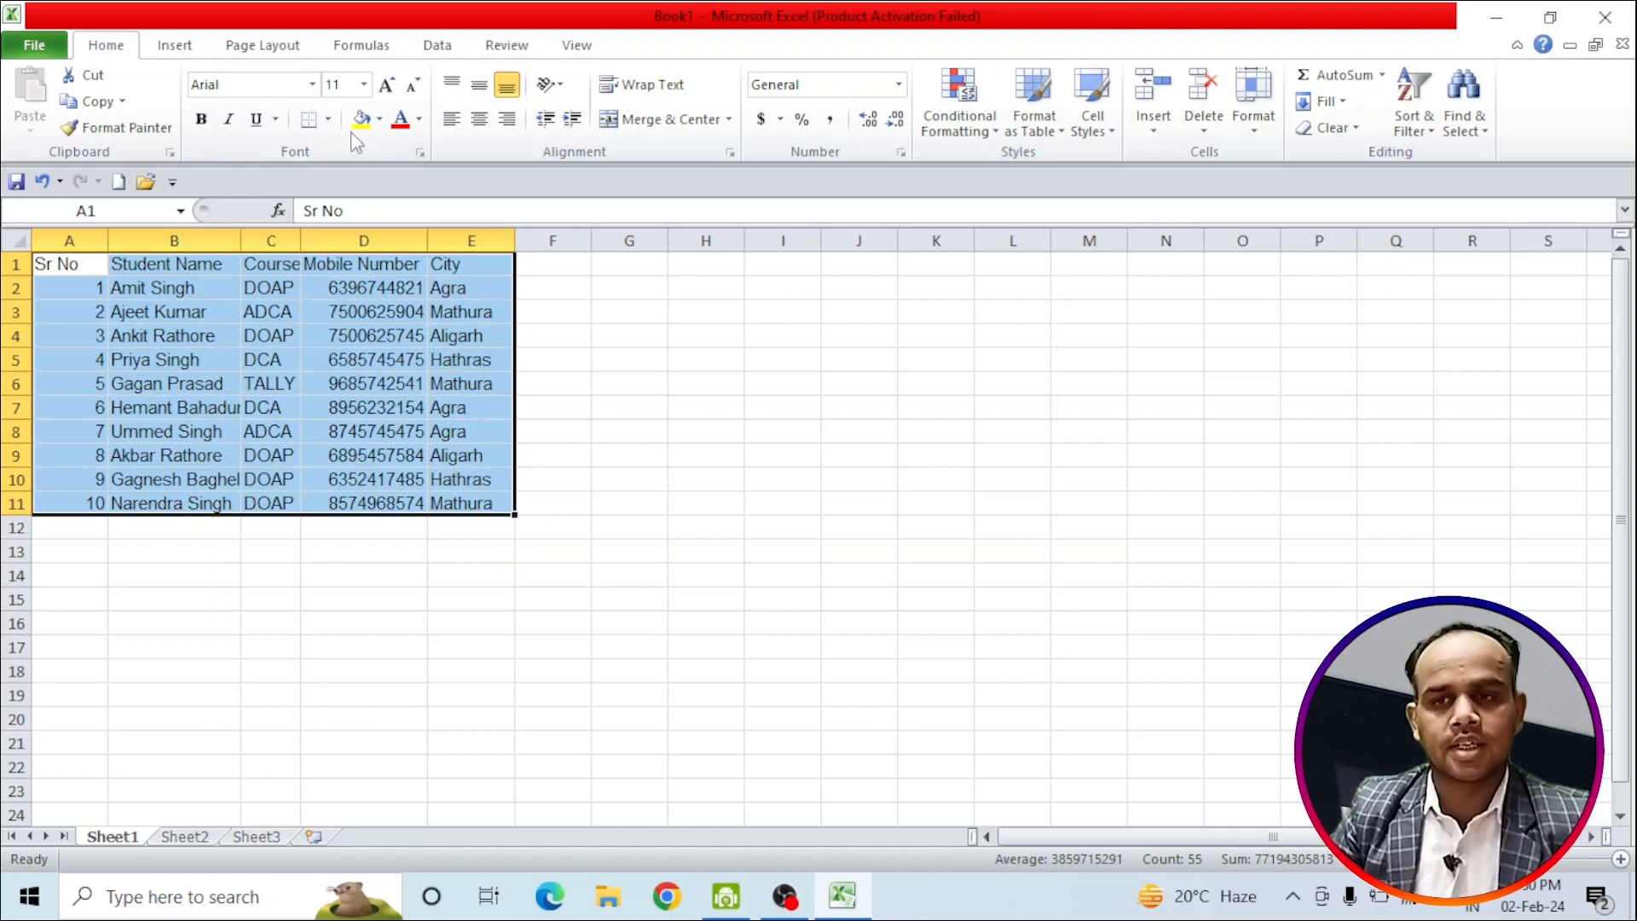
Enlarge the student table's text to font size 72 and further to a custom size of 120
left_click(365, 86)
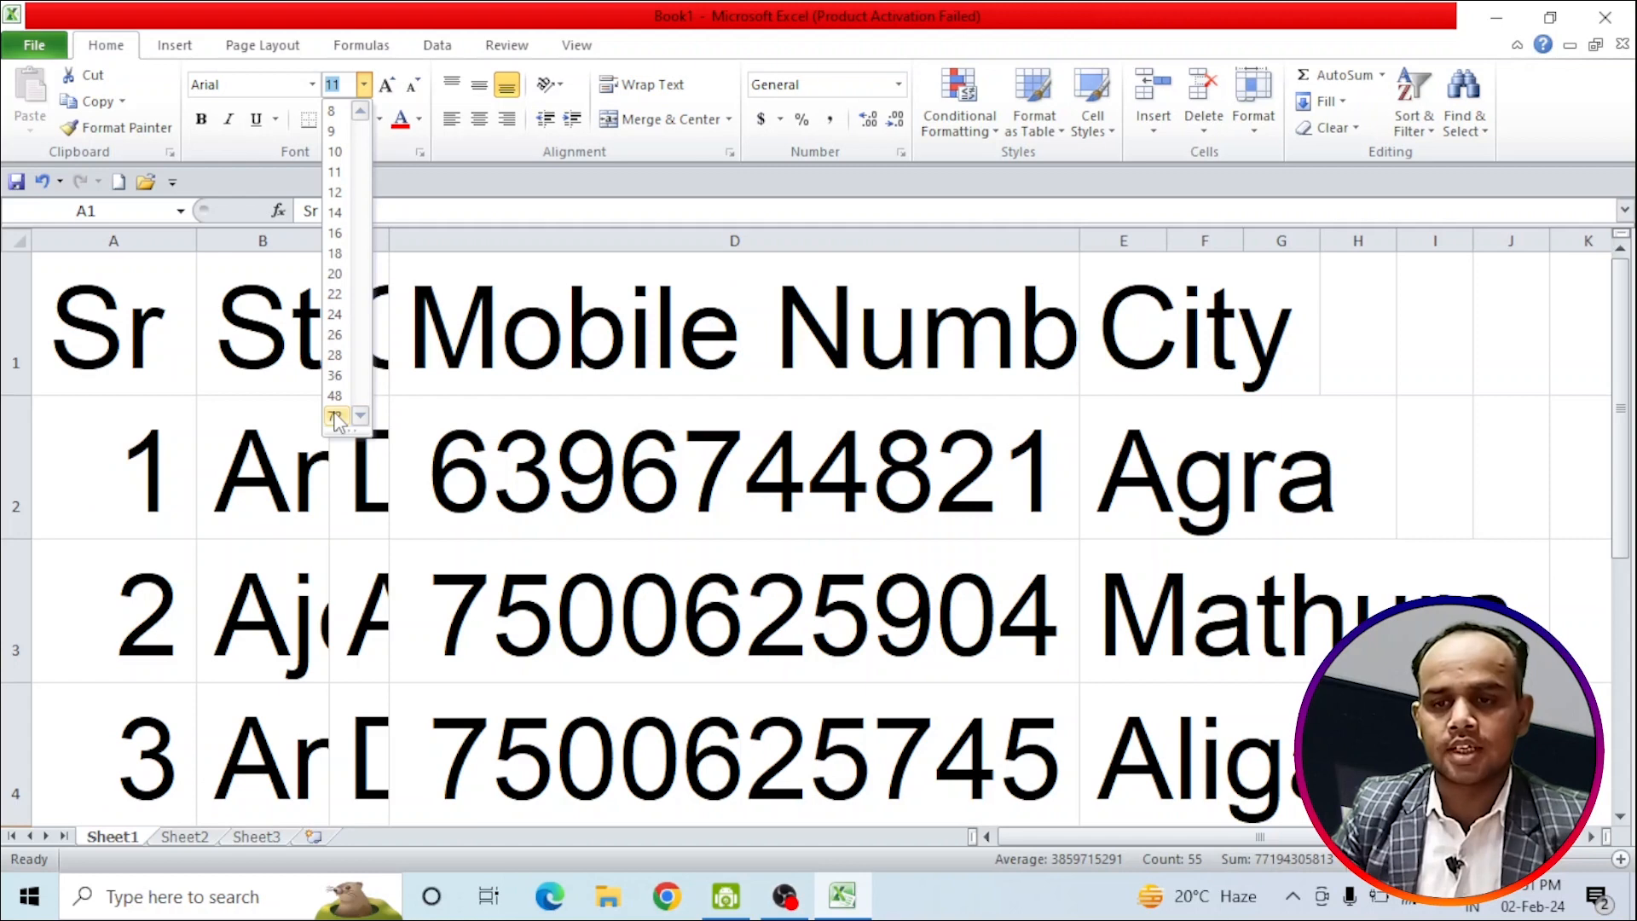
left_click(335, 416)
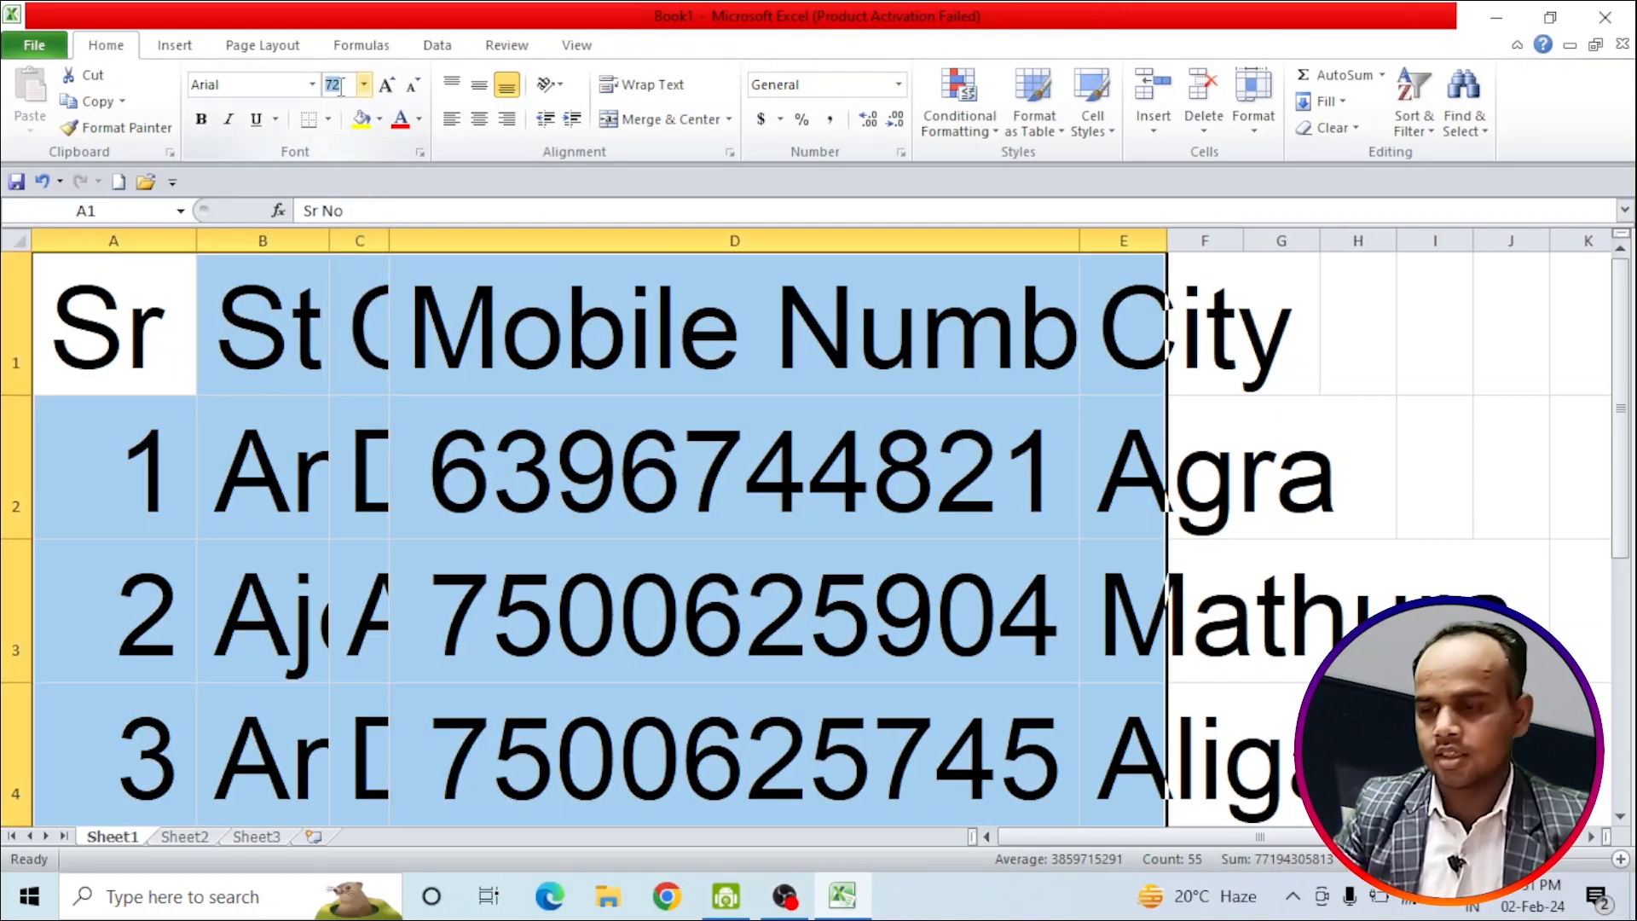
type("120")
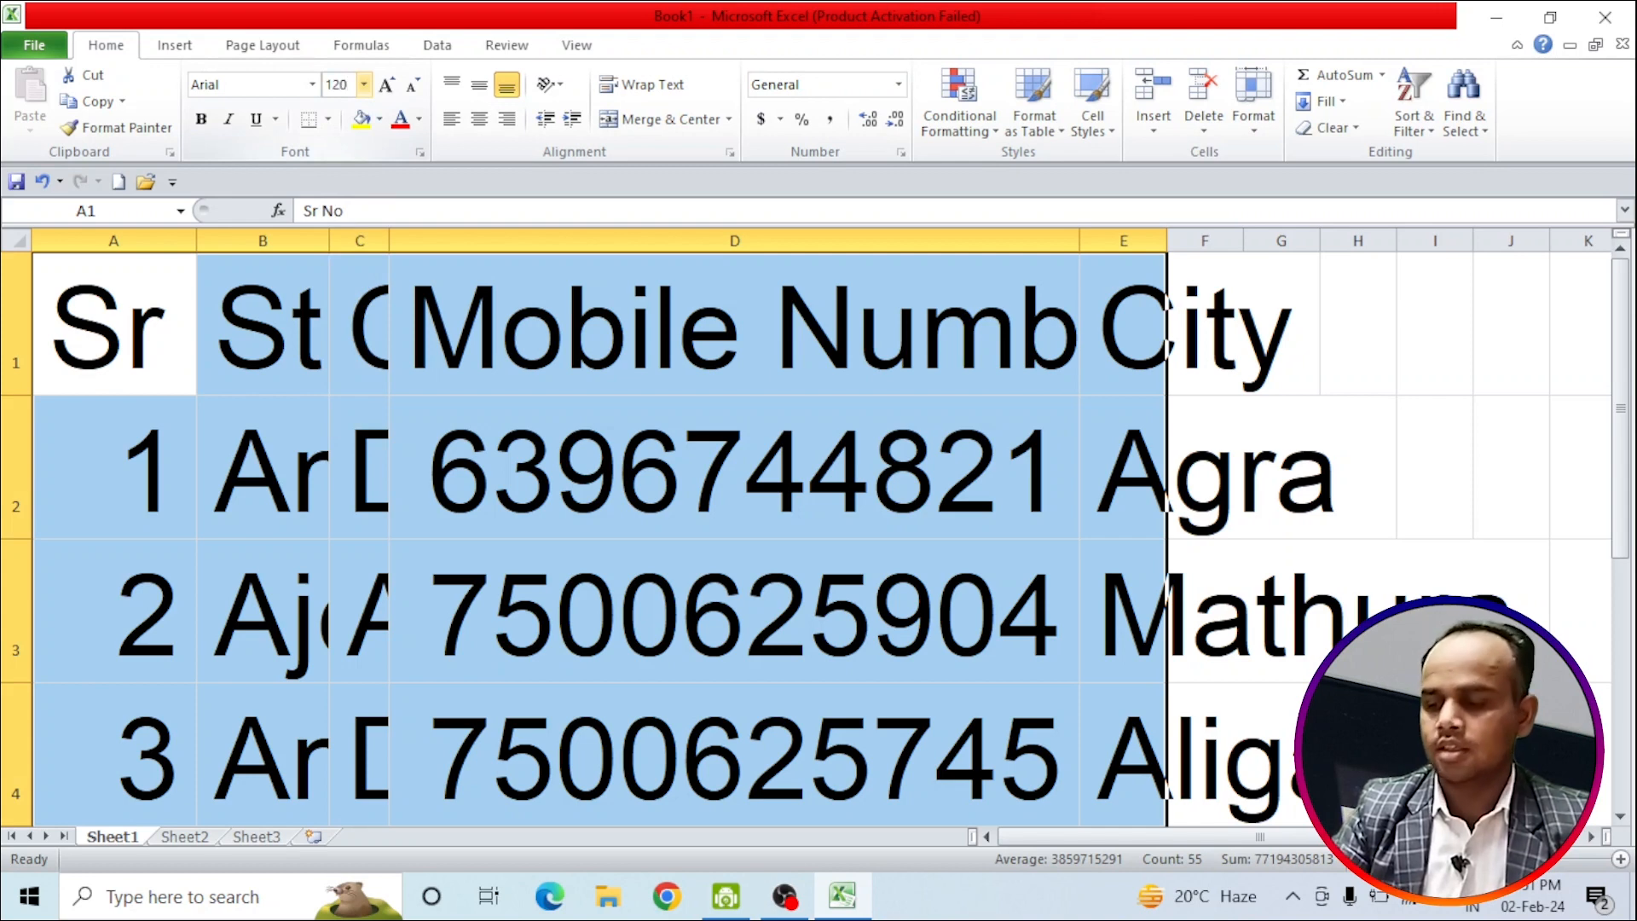
key("Return")
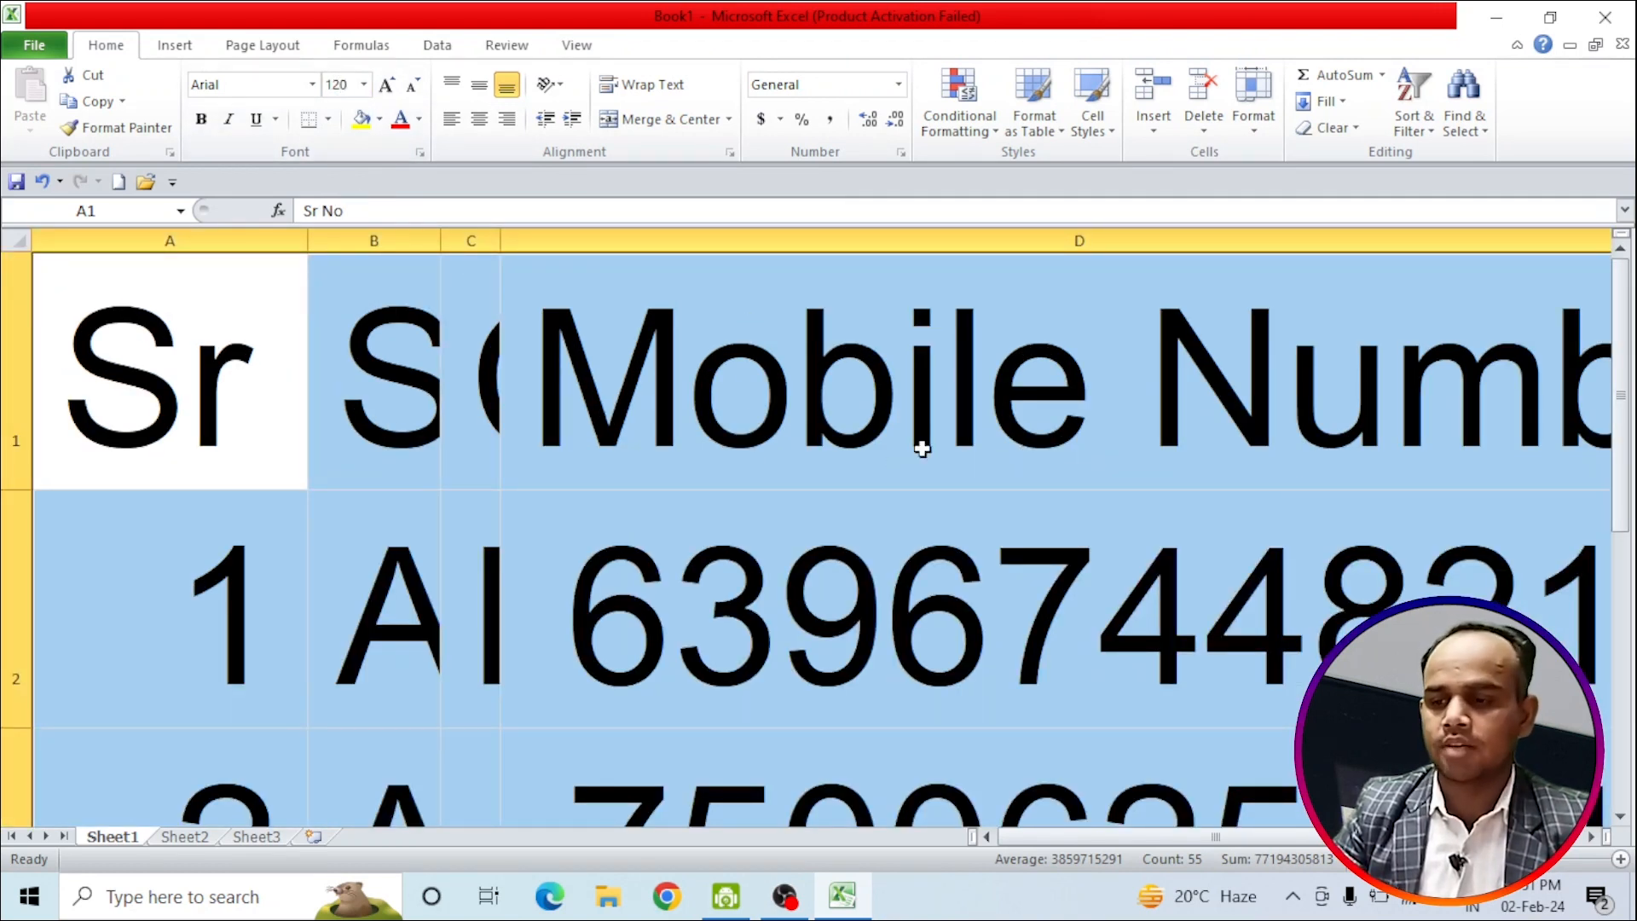
left_click_drag(1109, 838, 1260, 839)
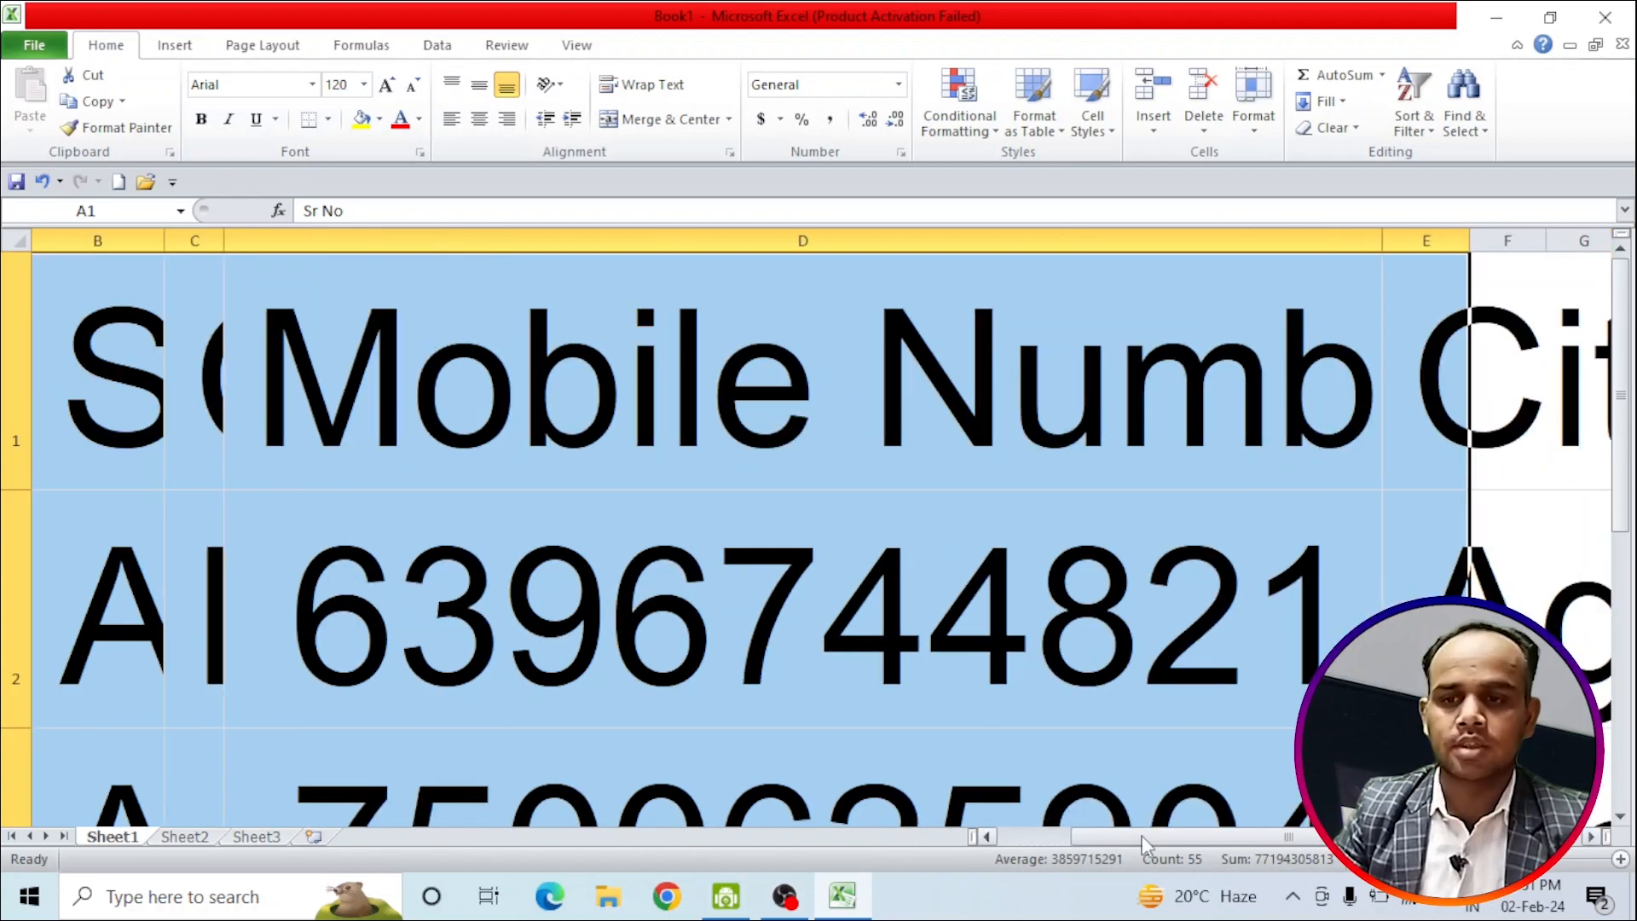
Set the font size of the student table to 16
left_click(365, 84)
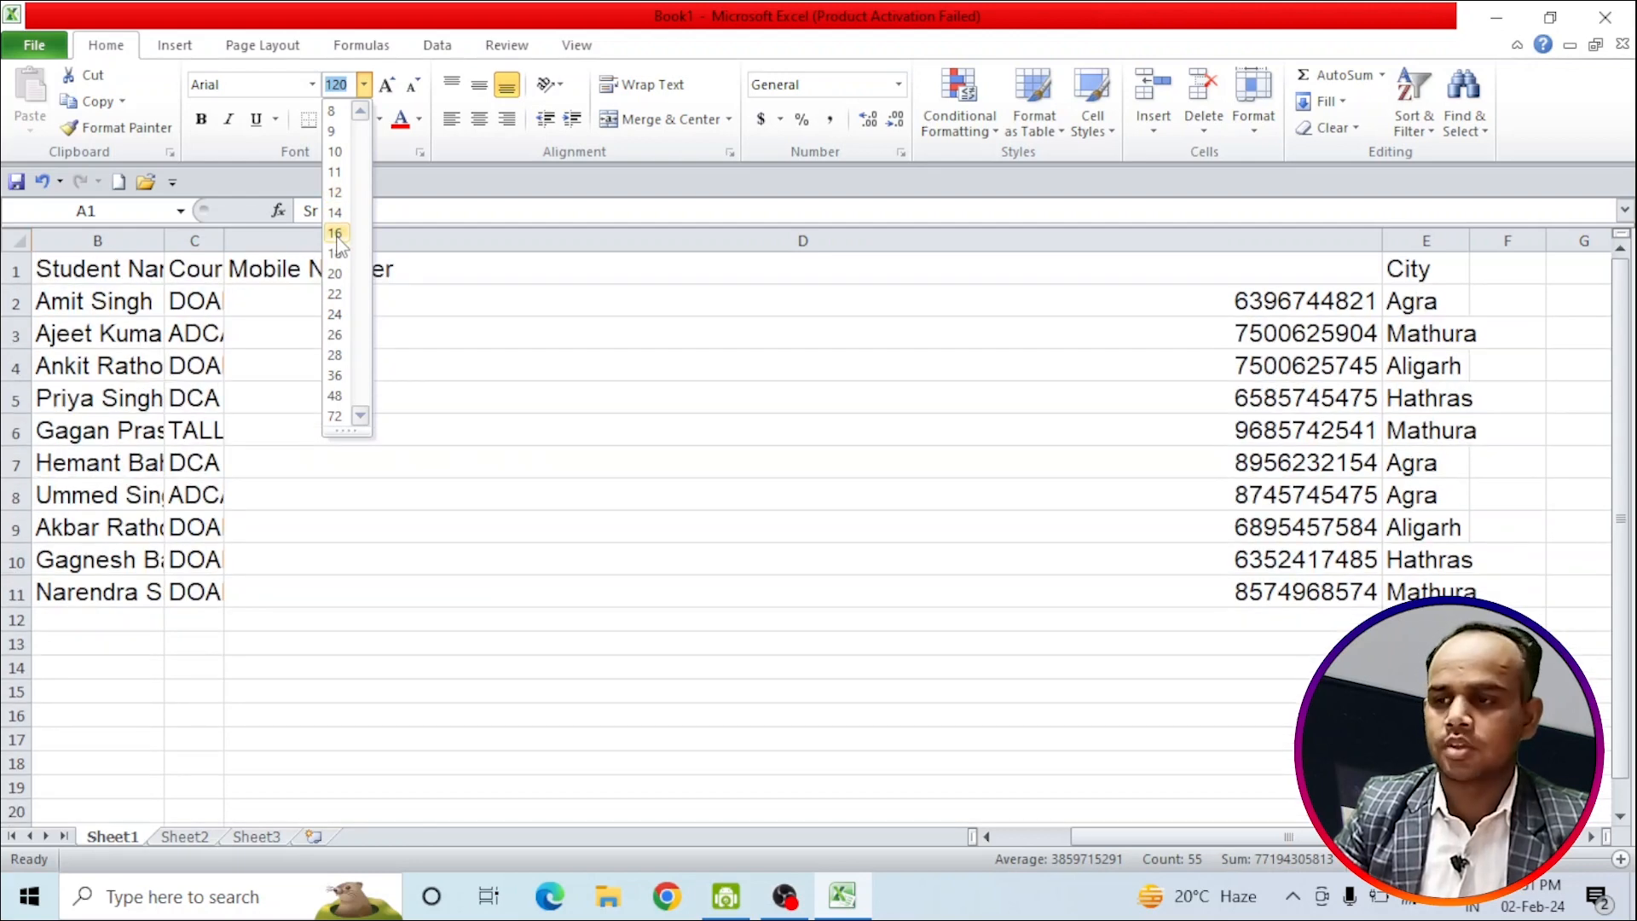
left_click(336, 240)
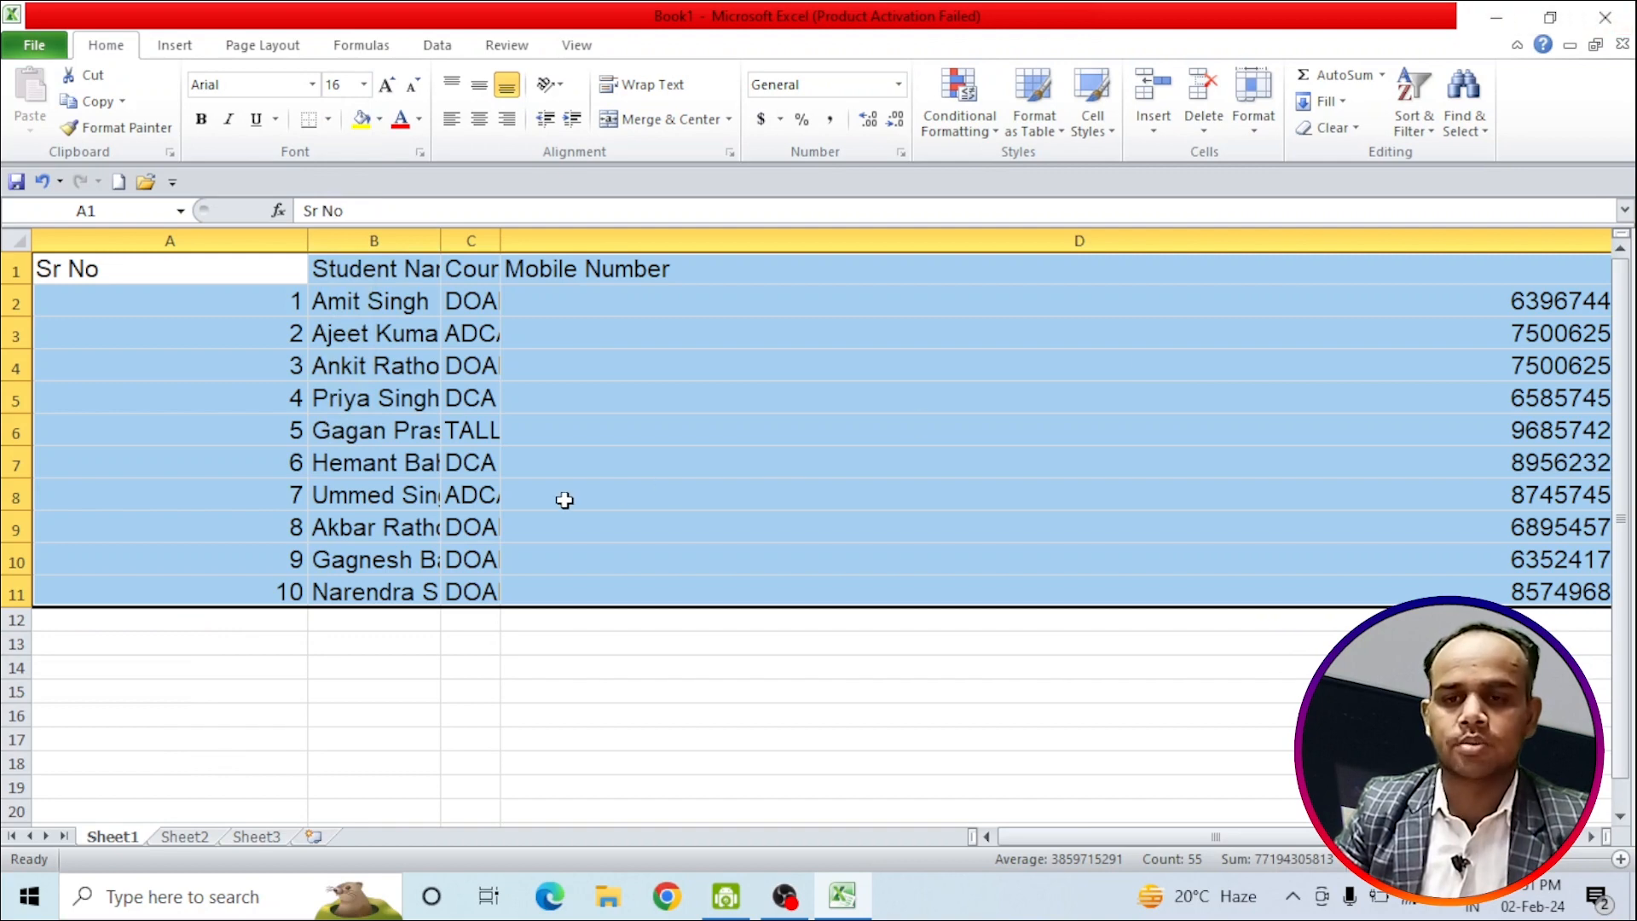
mouse_move(1069, 839)
left_mouse_down()
mouse_move(1243, 838)
mouse_move(1069, 840)
left_mouse_up()
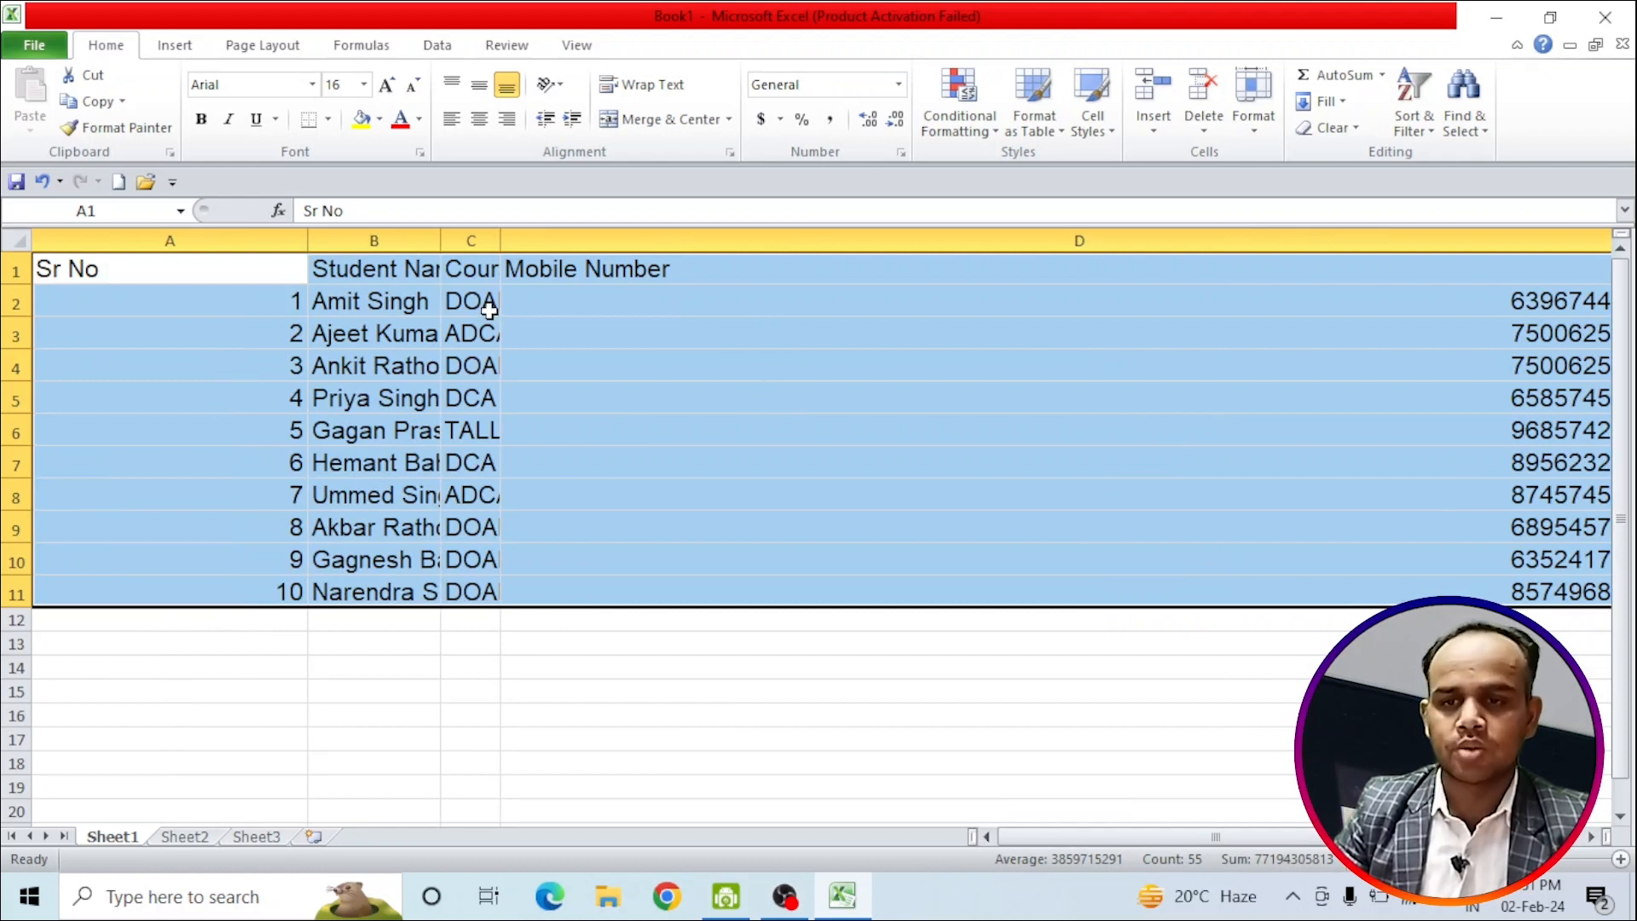
AutoFit the widths of columns A to E to the table's text
double_click(305, 245)
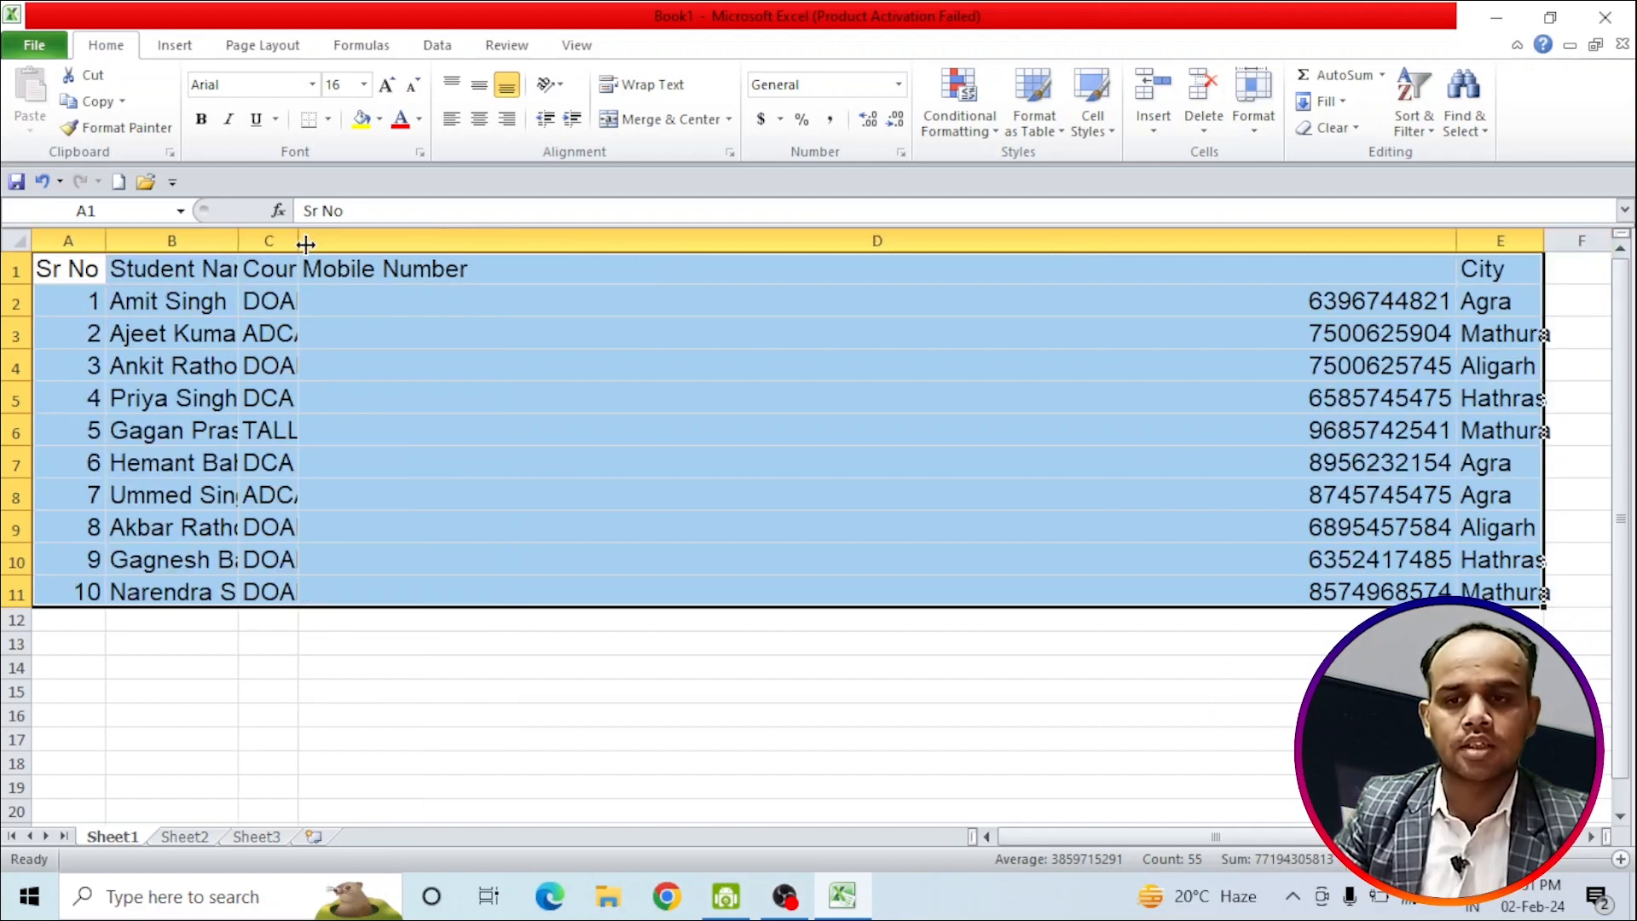
double_click(1459, 243)
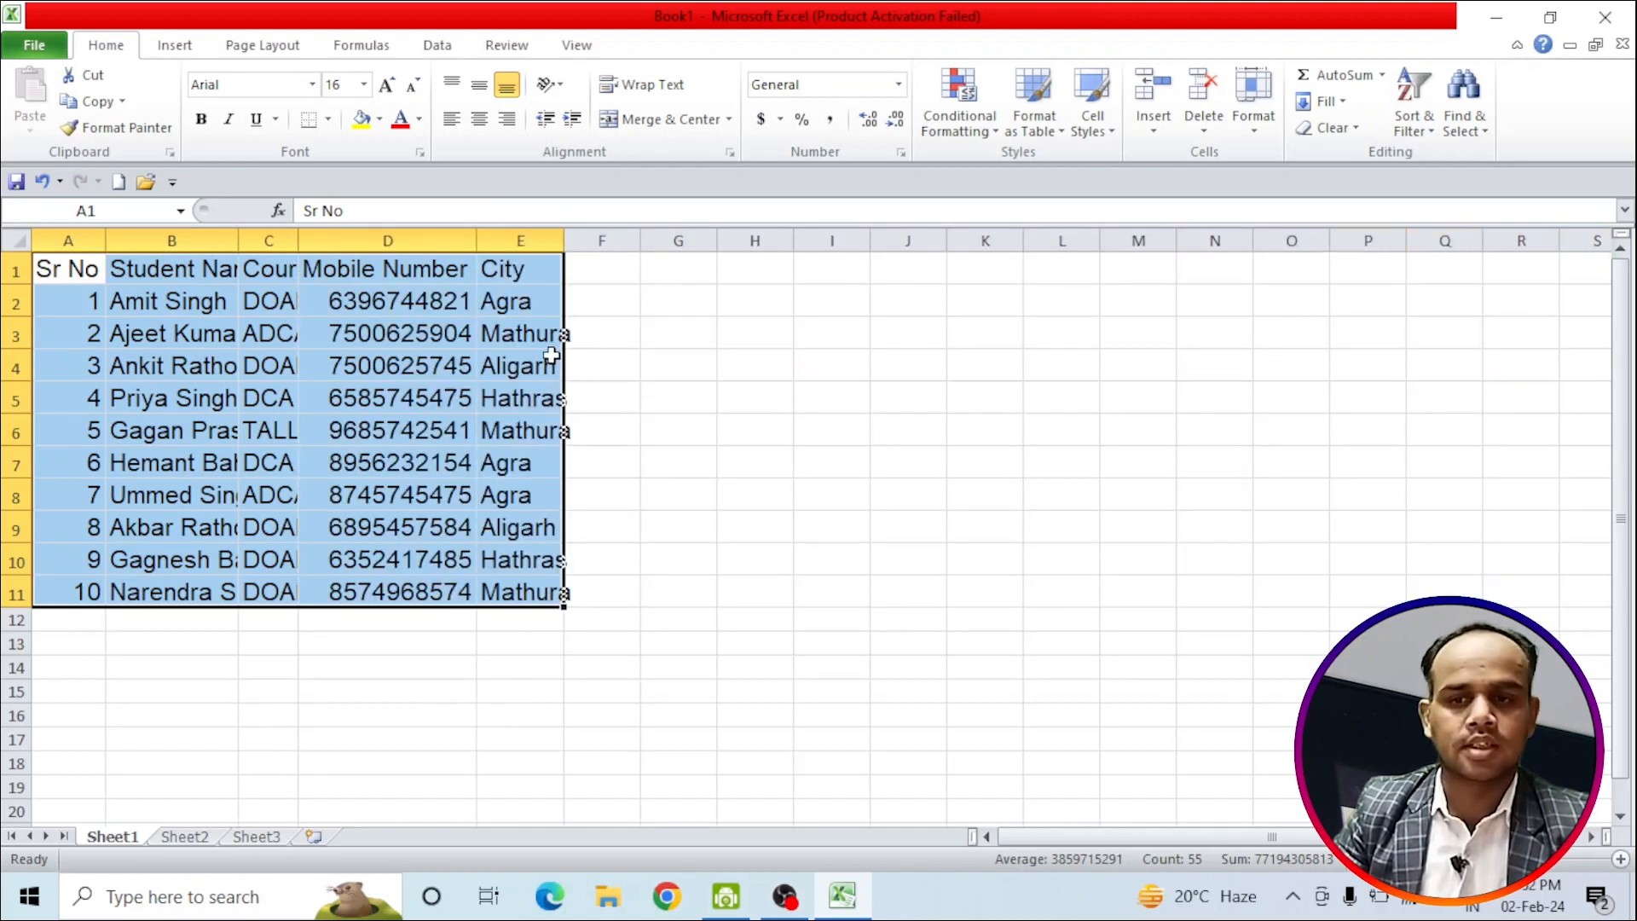
double_click(564, 243)
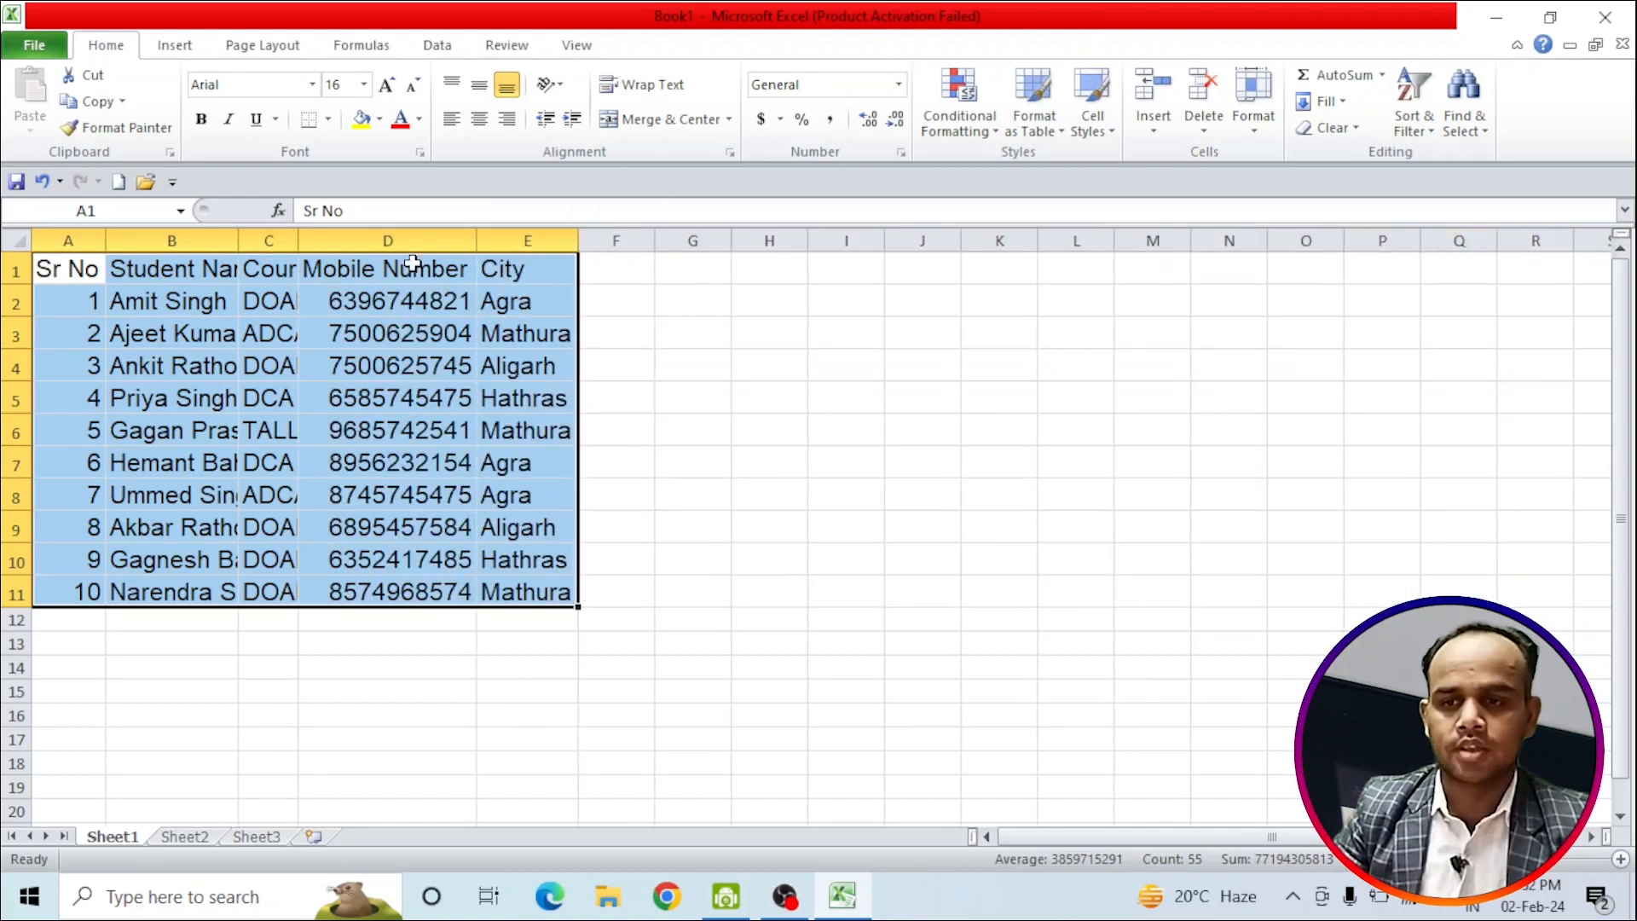
double_click(298, 243)
left_click_drag(243, 244, 243, 244)
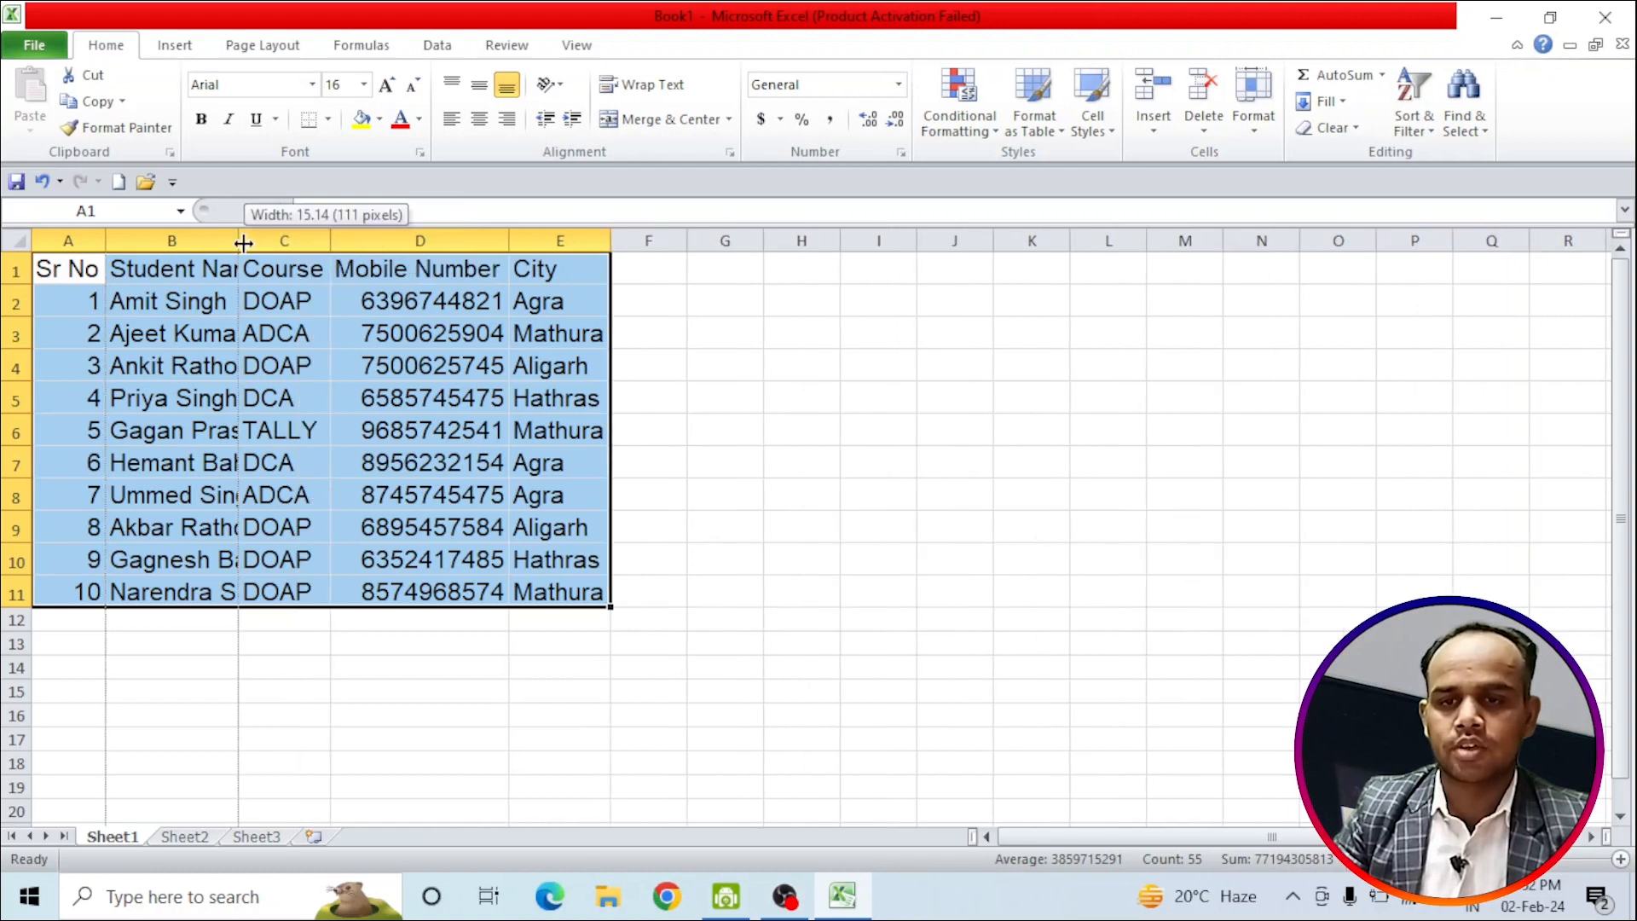
double_click(243, 244)
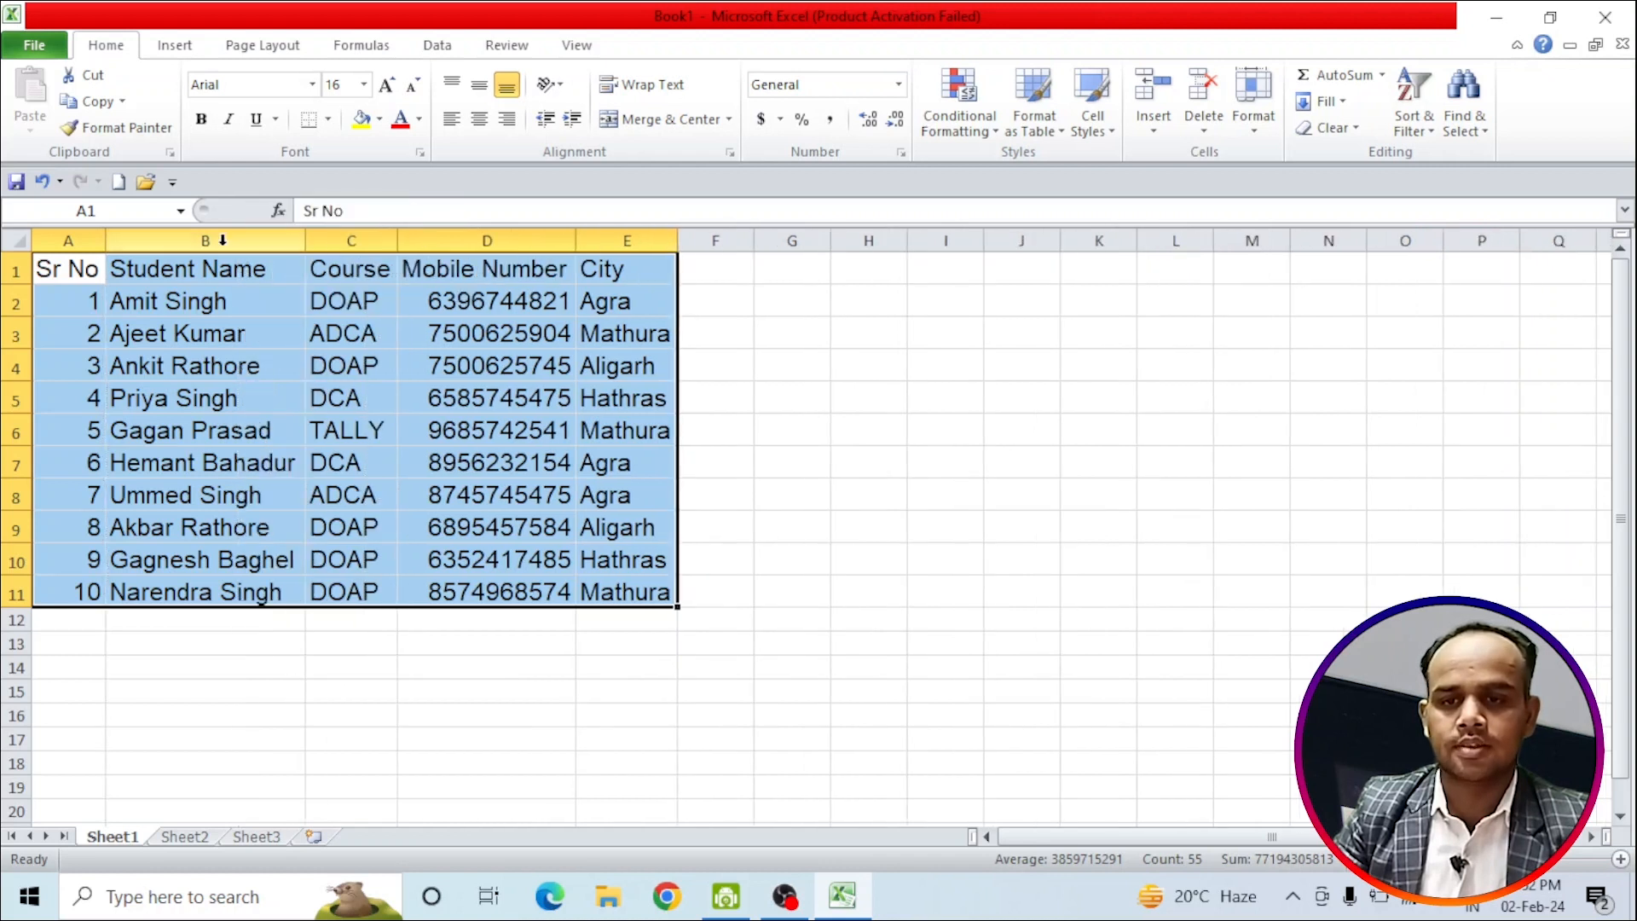
Increase the table's font size stepwise to 20, and decrease it stepwise to 12
left_click(386, 86)
left_click(387, 86)
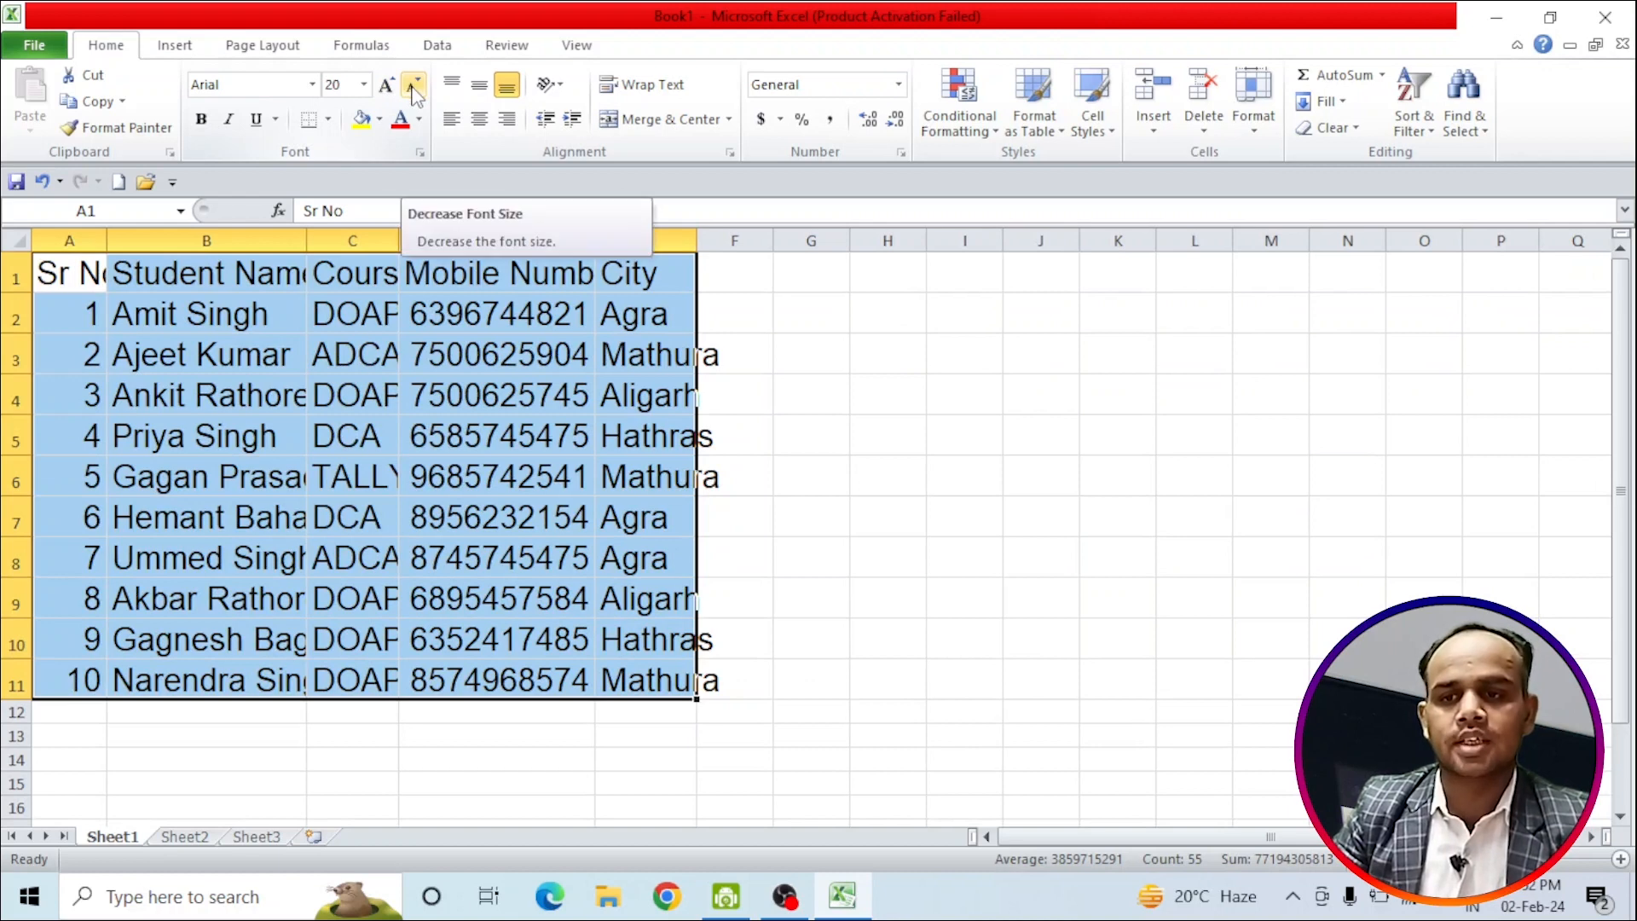
left_click(413, 86)
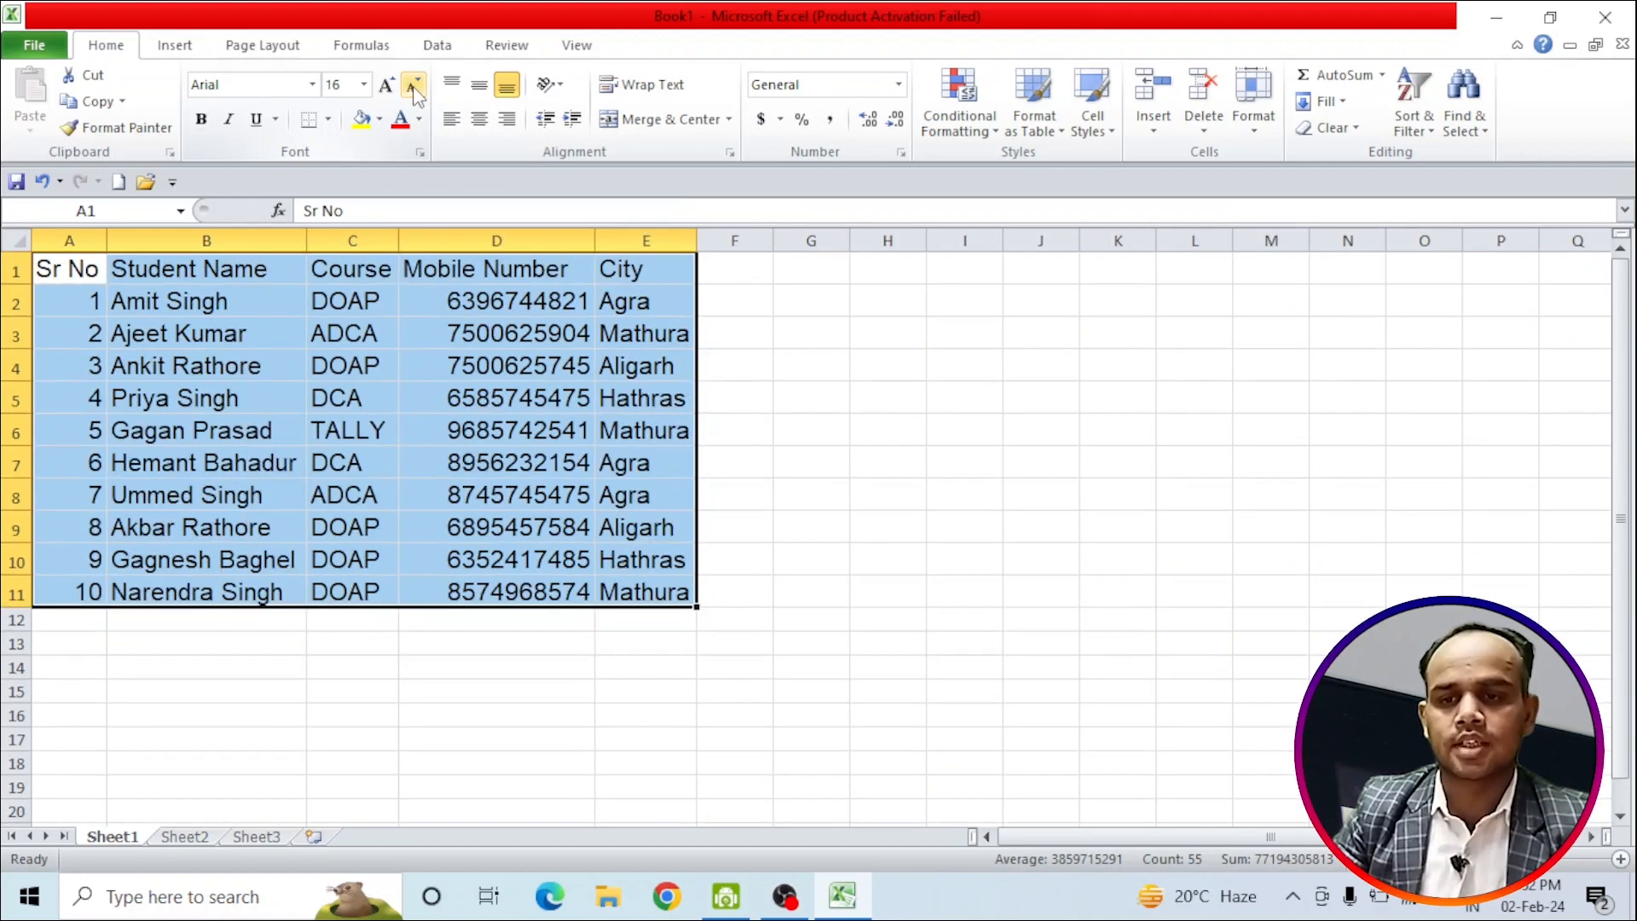
left_click(414, 85)
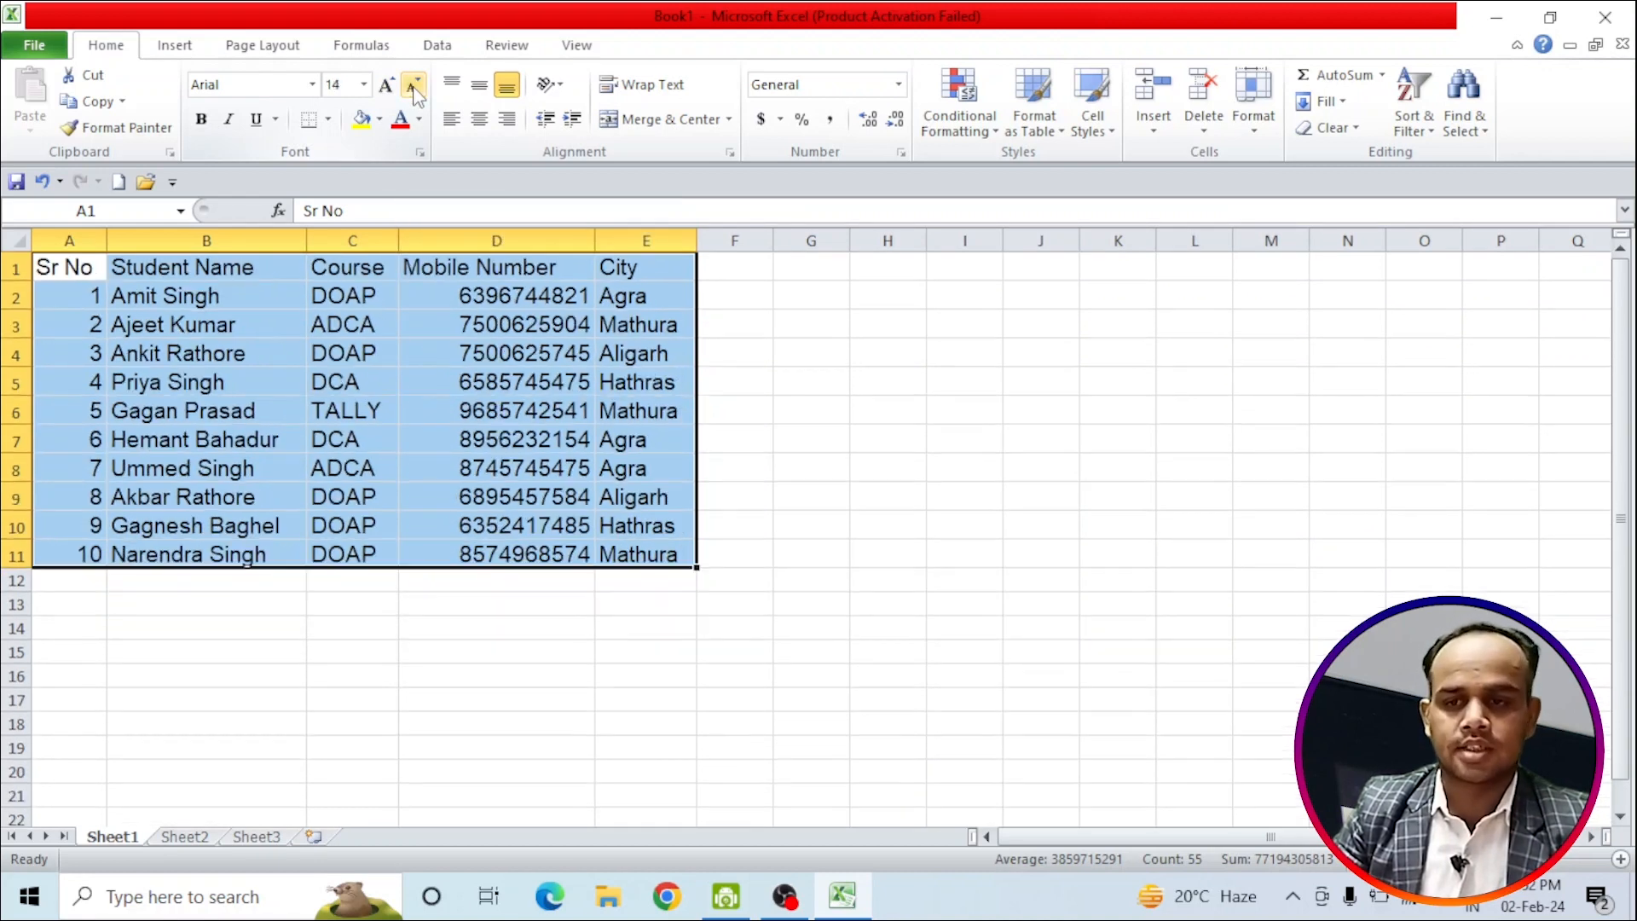
left_click(414, 86)
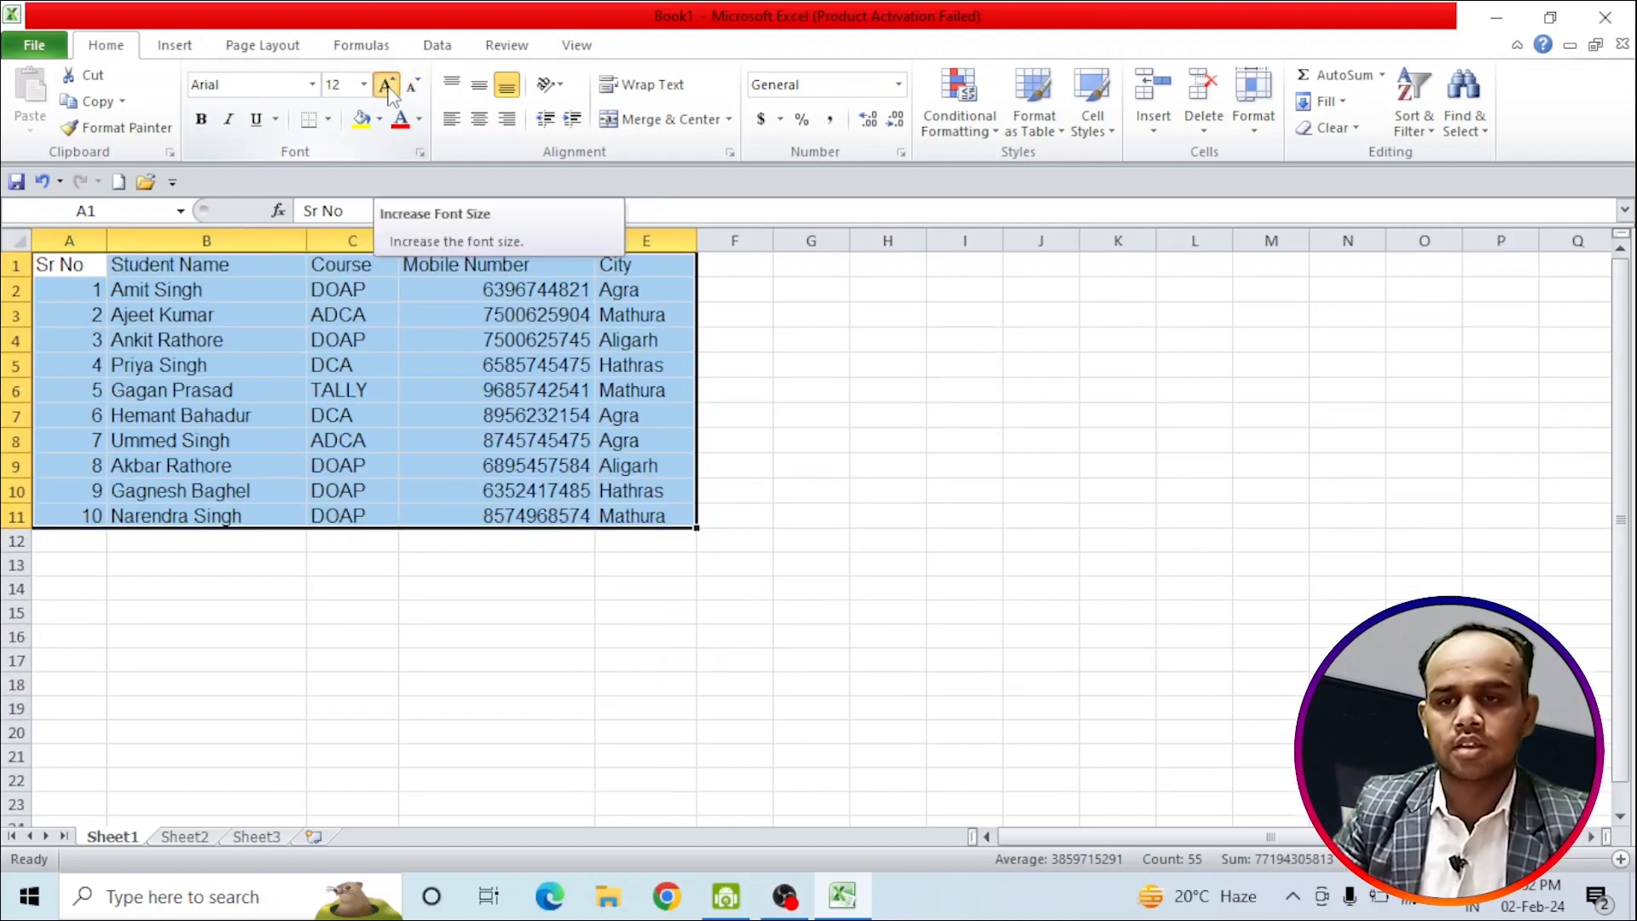
Increase the student table's font size stepwise to 16 and set its font colour to the standard Dark Blue
left_click(388, 86)
left_click(388, 86)
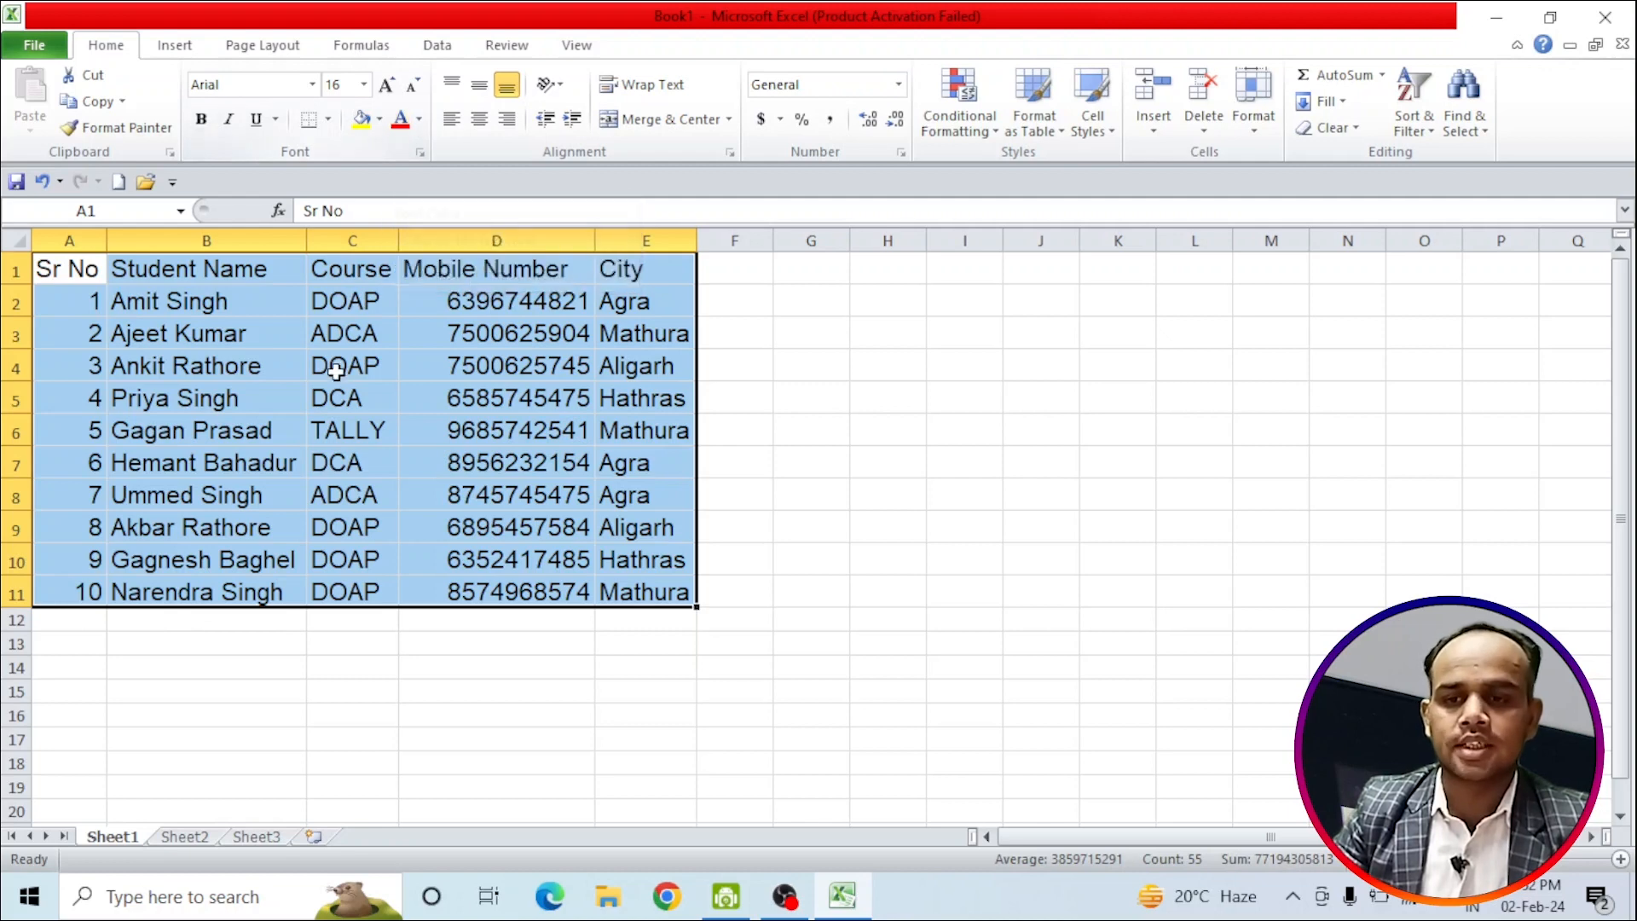
left_click(419, 120)
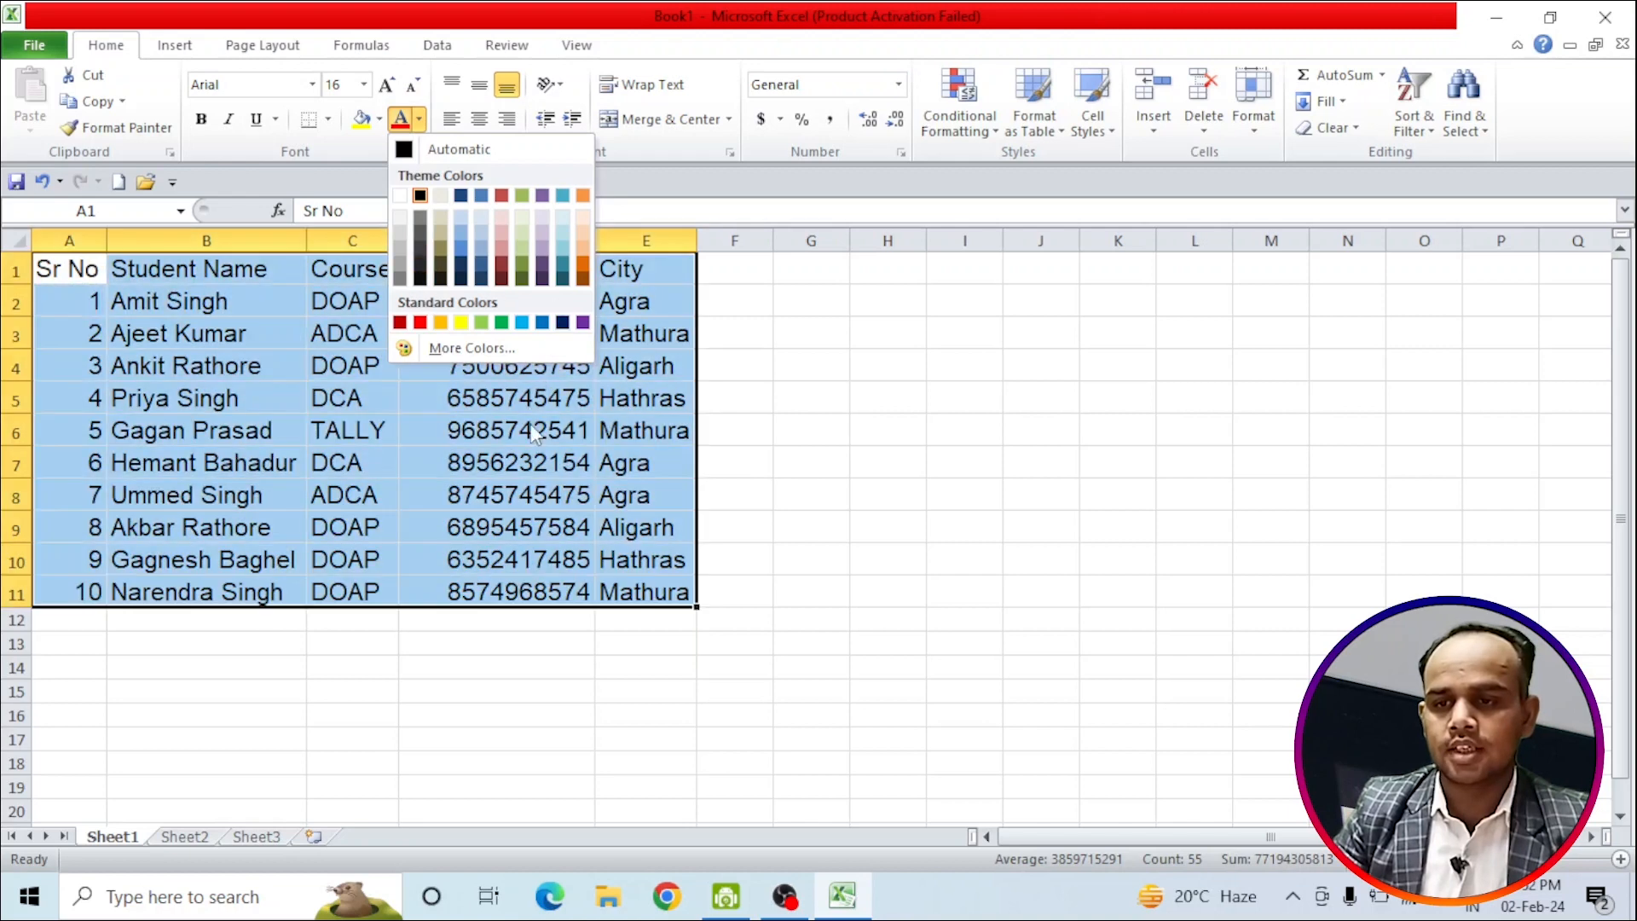
key("Escape")
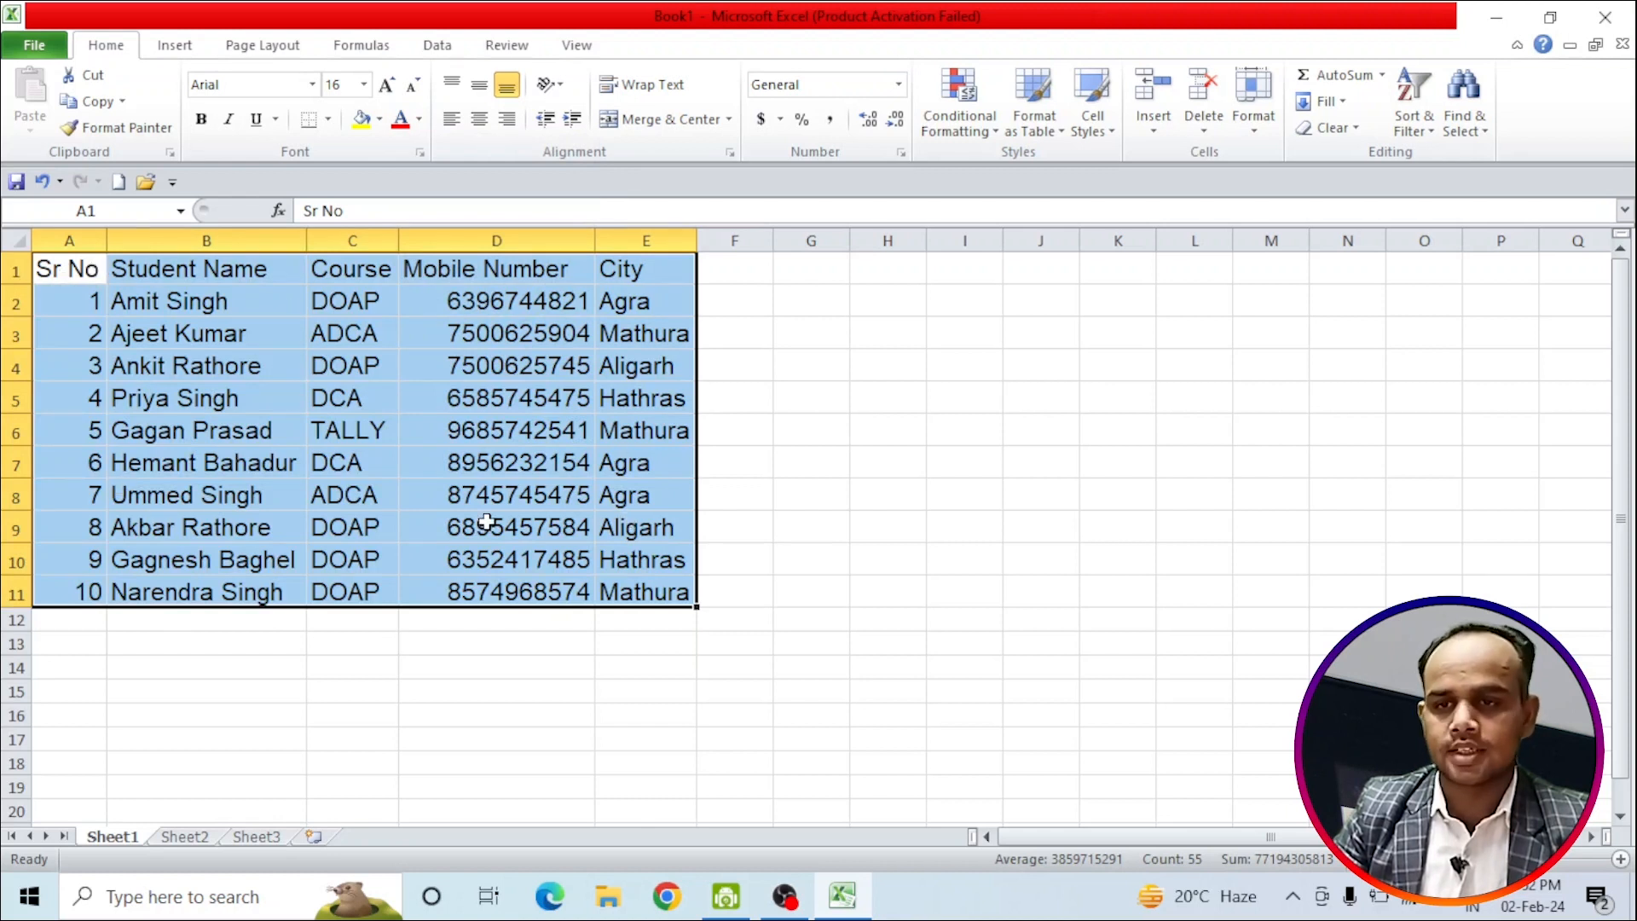
left_click(418, 120)
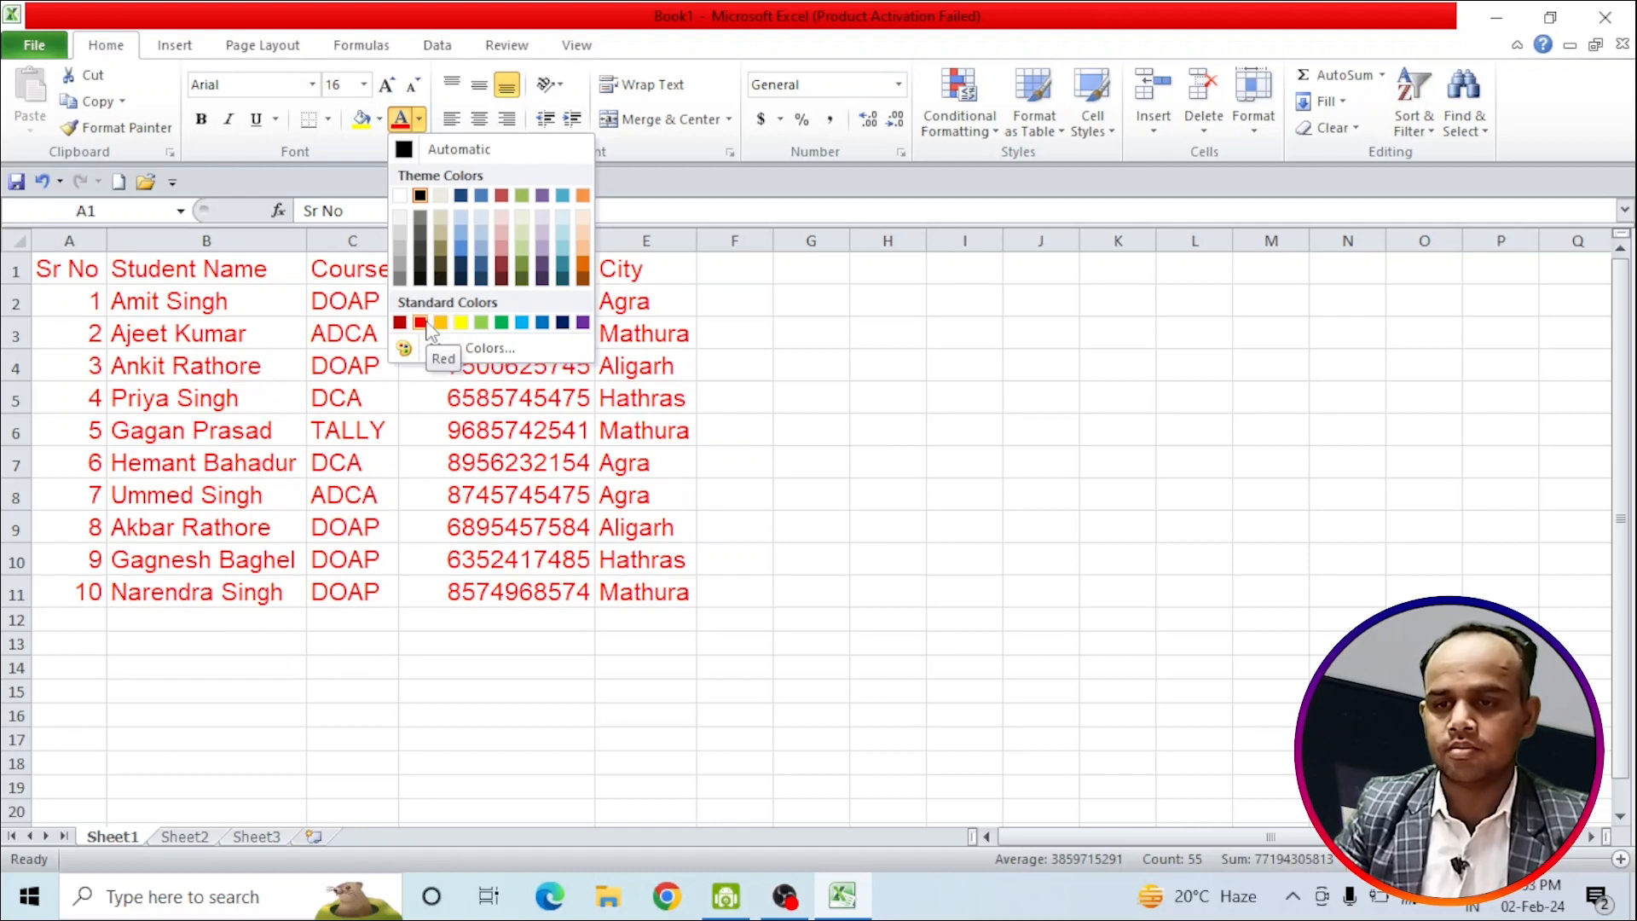
left_click(563, 322)
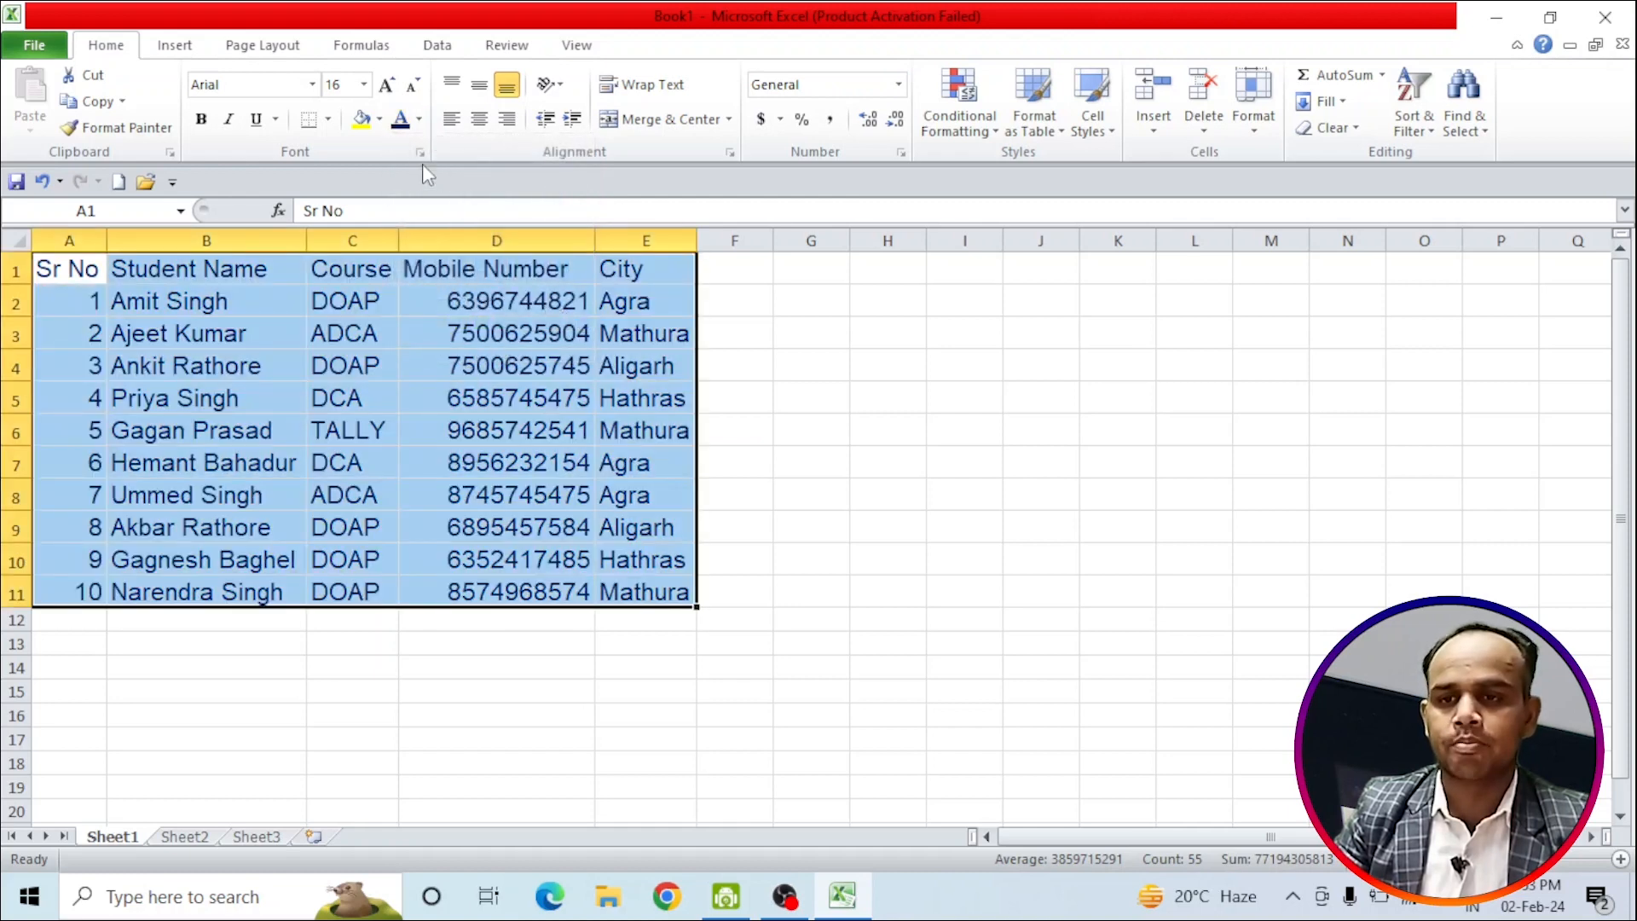
Fill the background of the student table A1:E11 with a light green theme colour
left_click(379, 120)
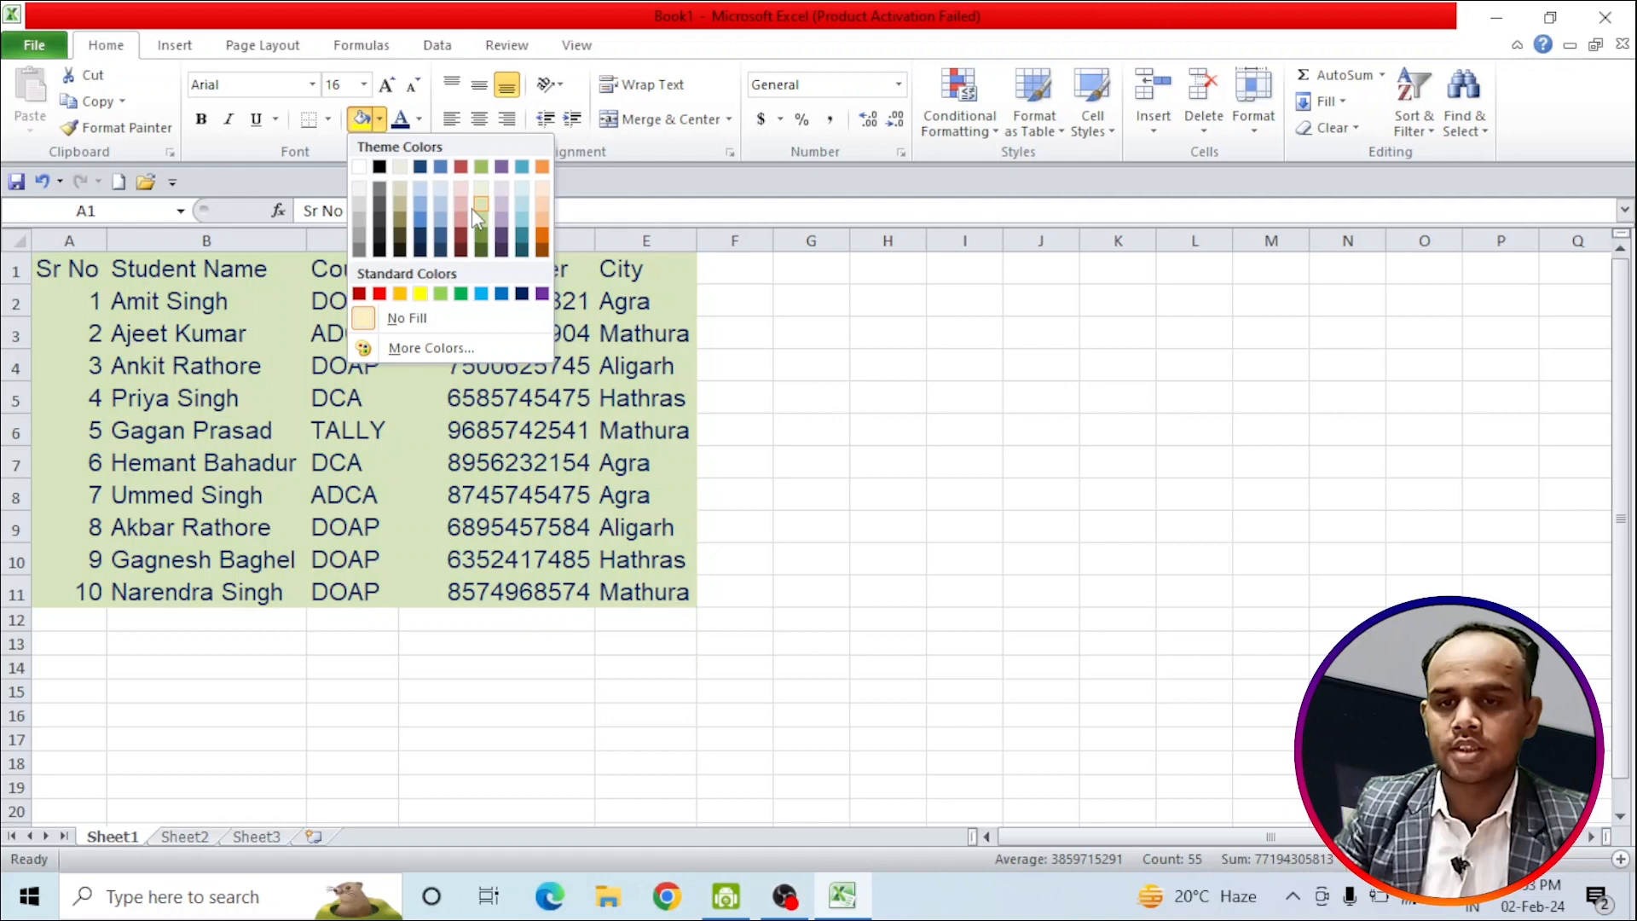
left_click(473, 208)
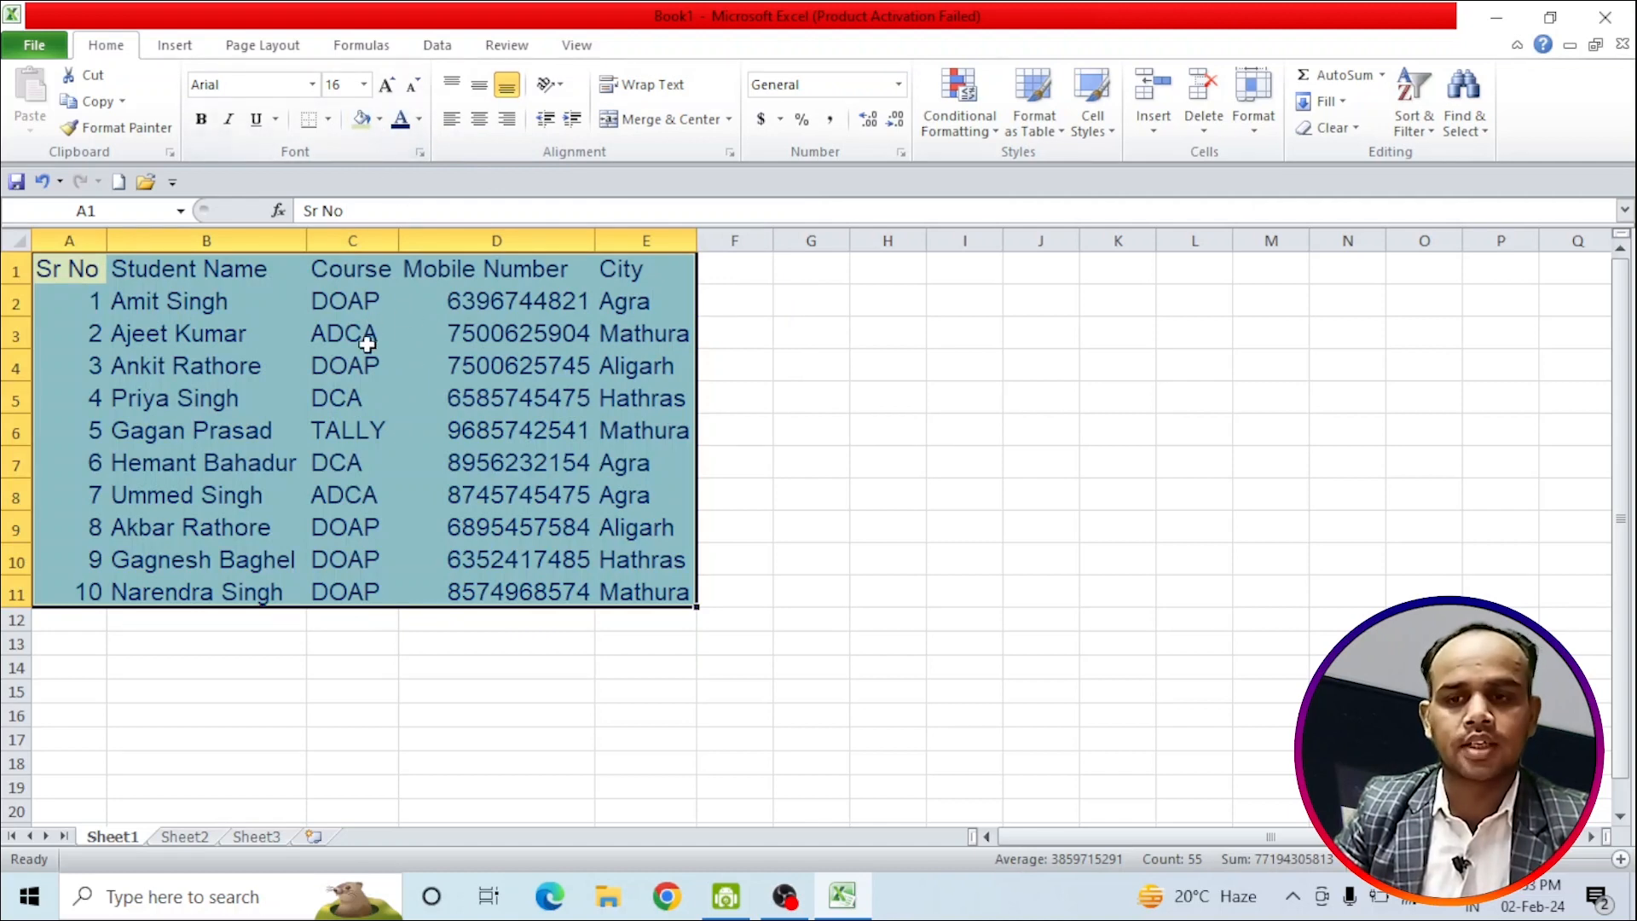
left_click(778, 364)
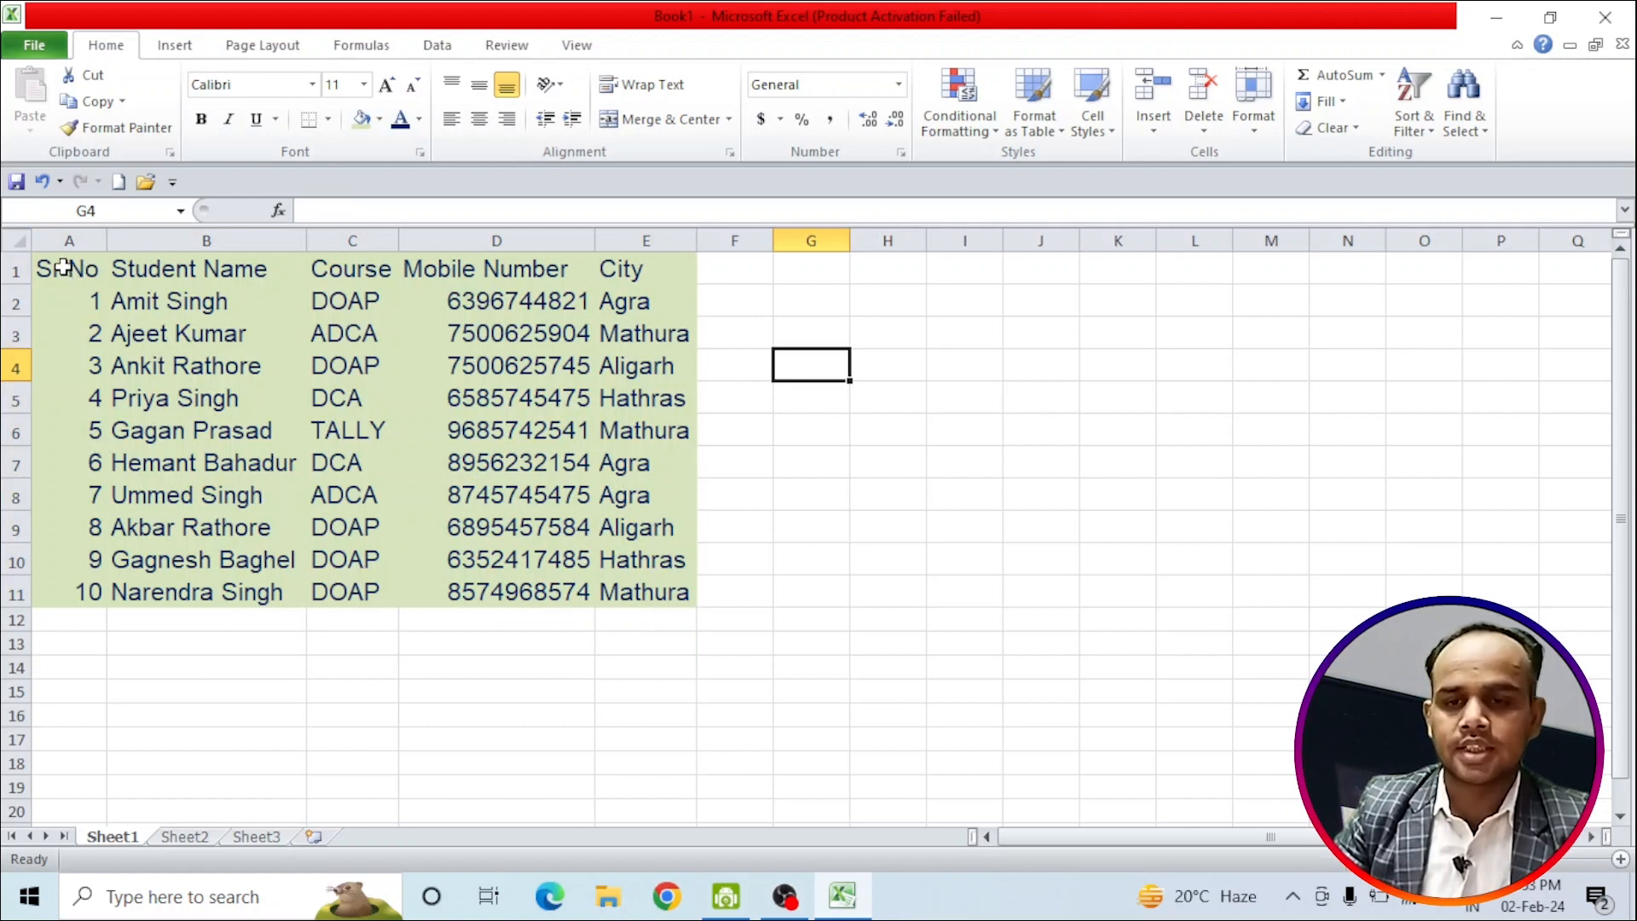
Apply All Borders to the student table A1:E11
left_click_drag(64, 267, 602, 588)
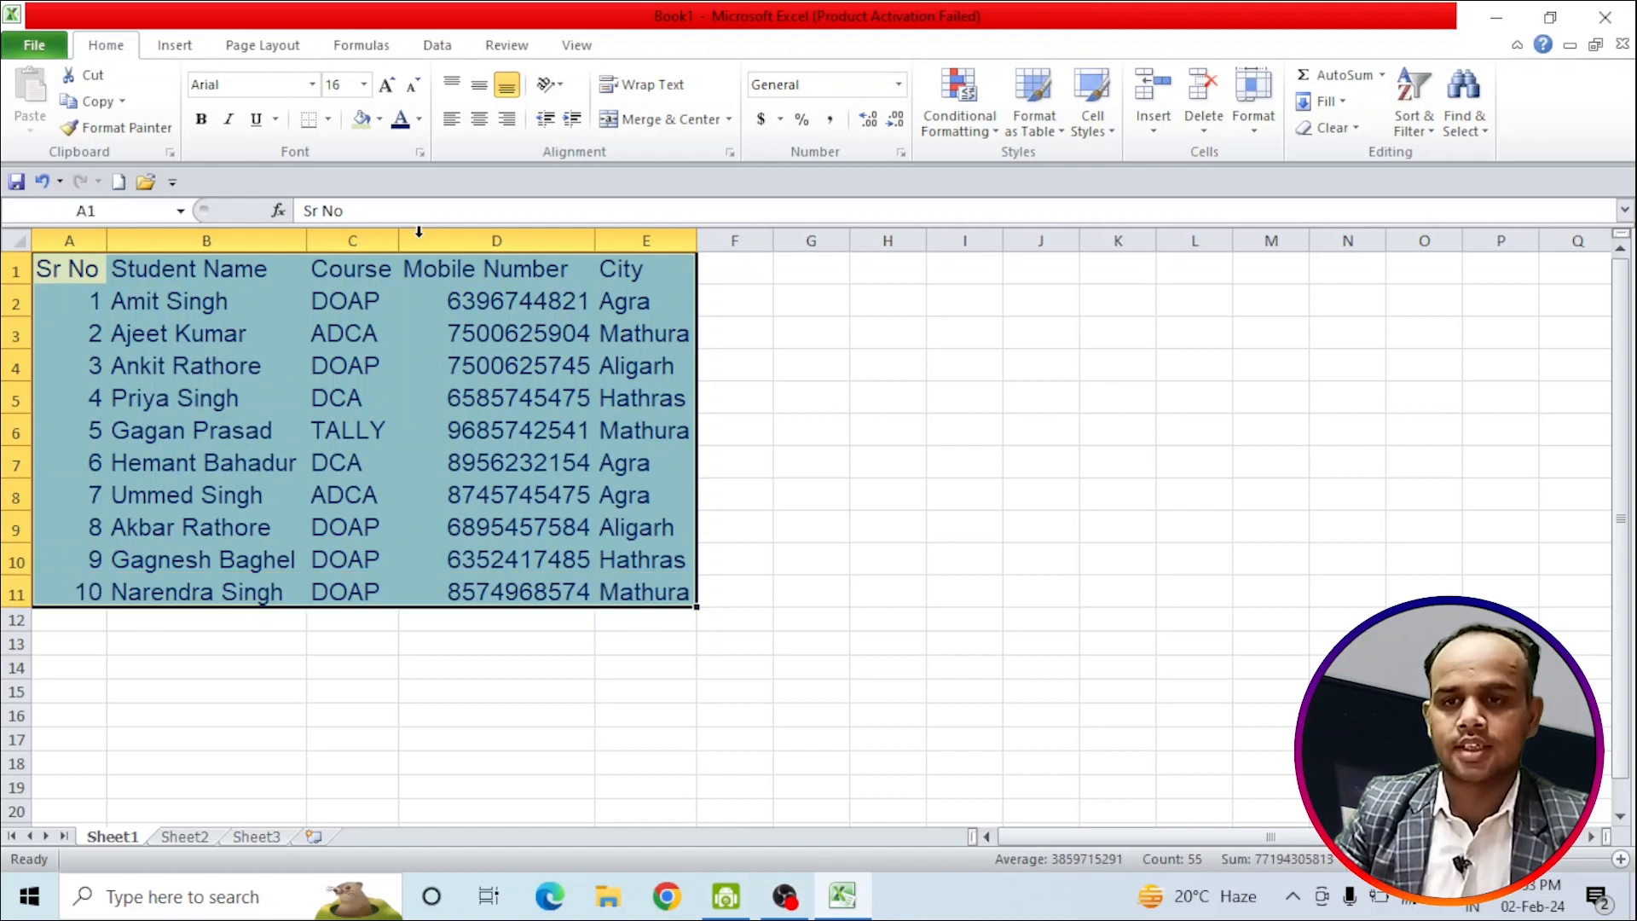
left_click(329, 119)
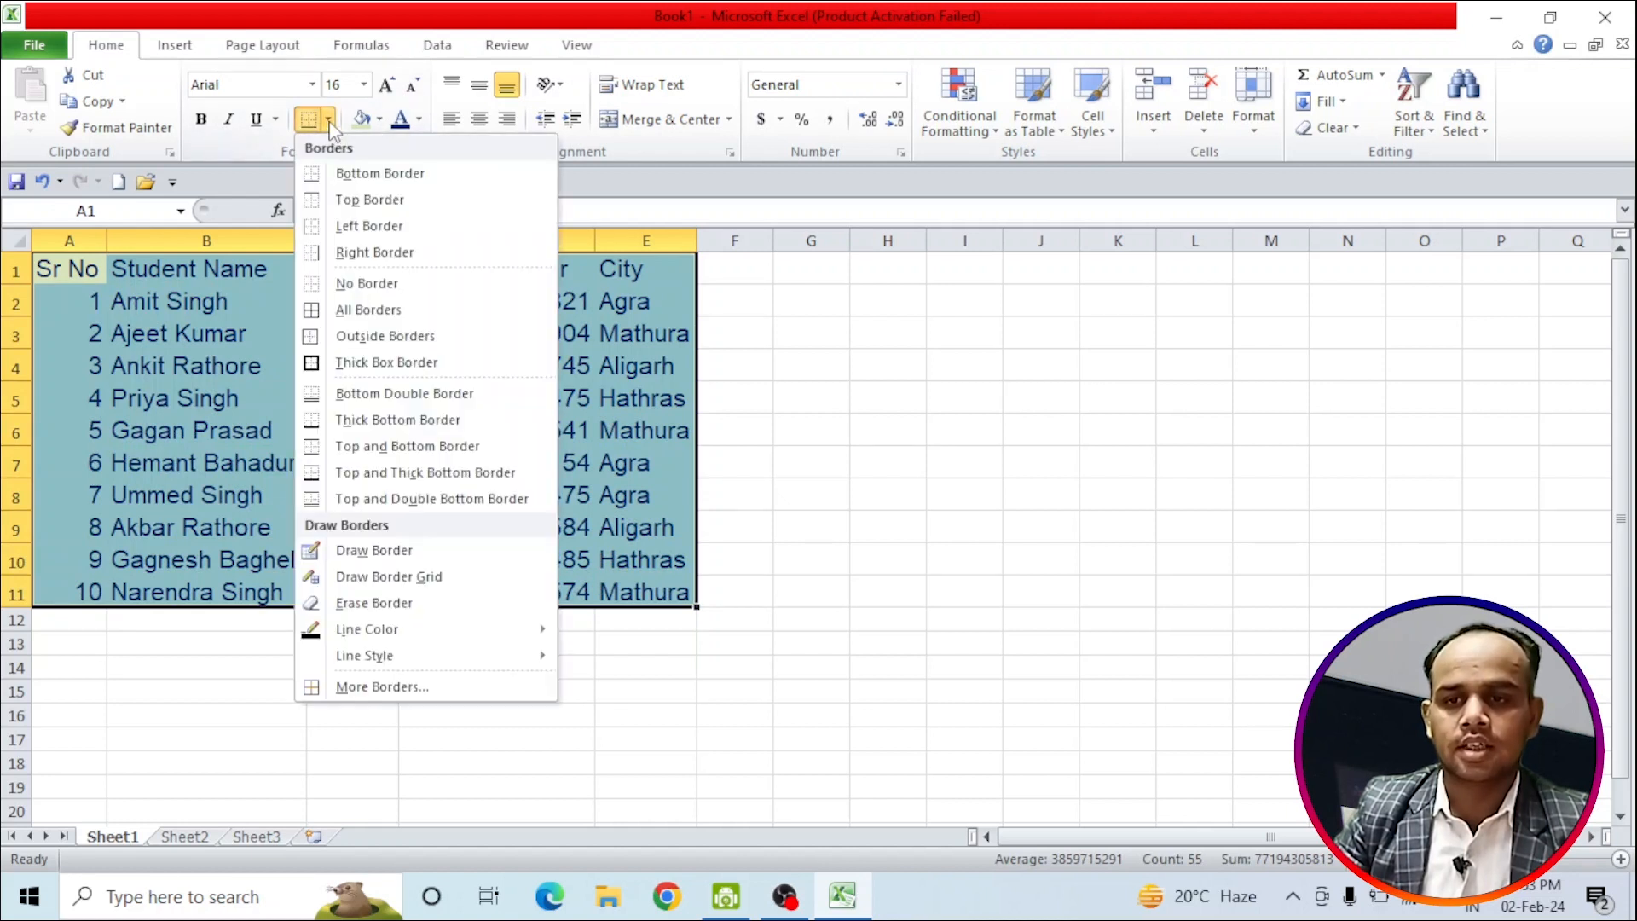
left_click(347, 312)
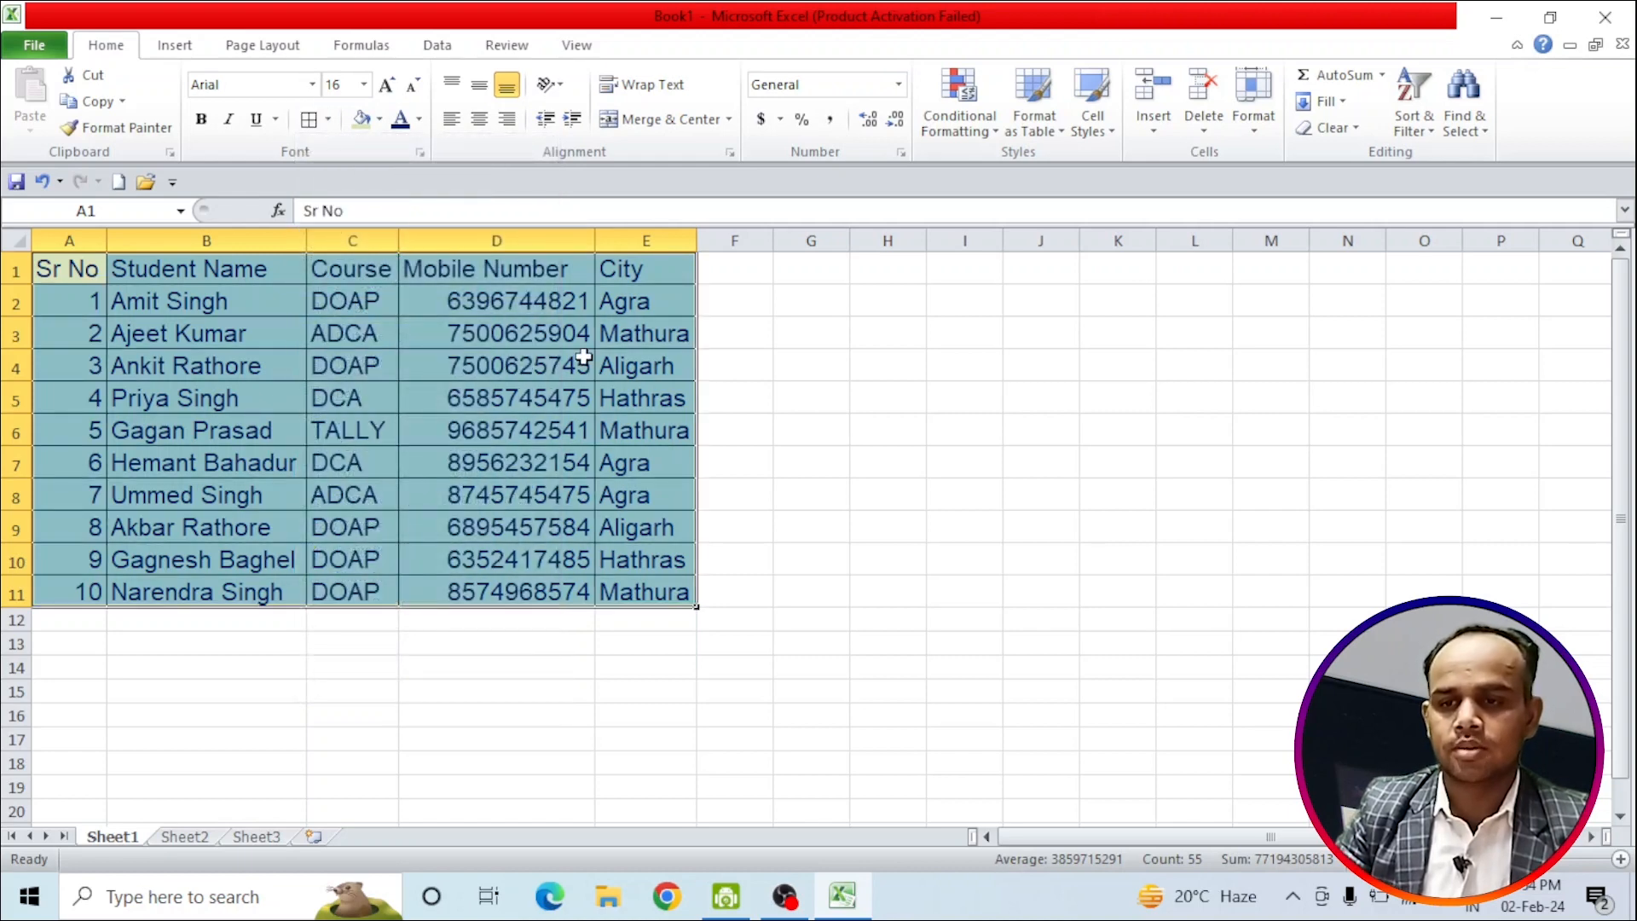
left_click(577, 485)
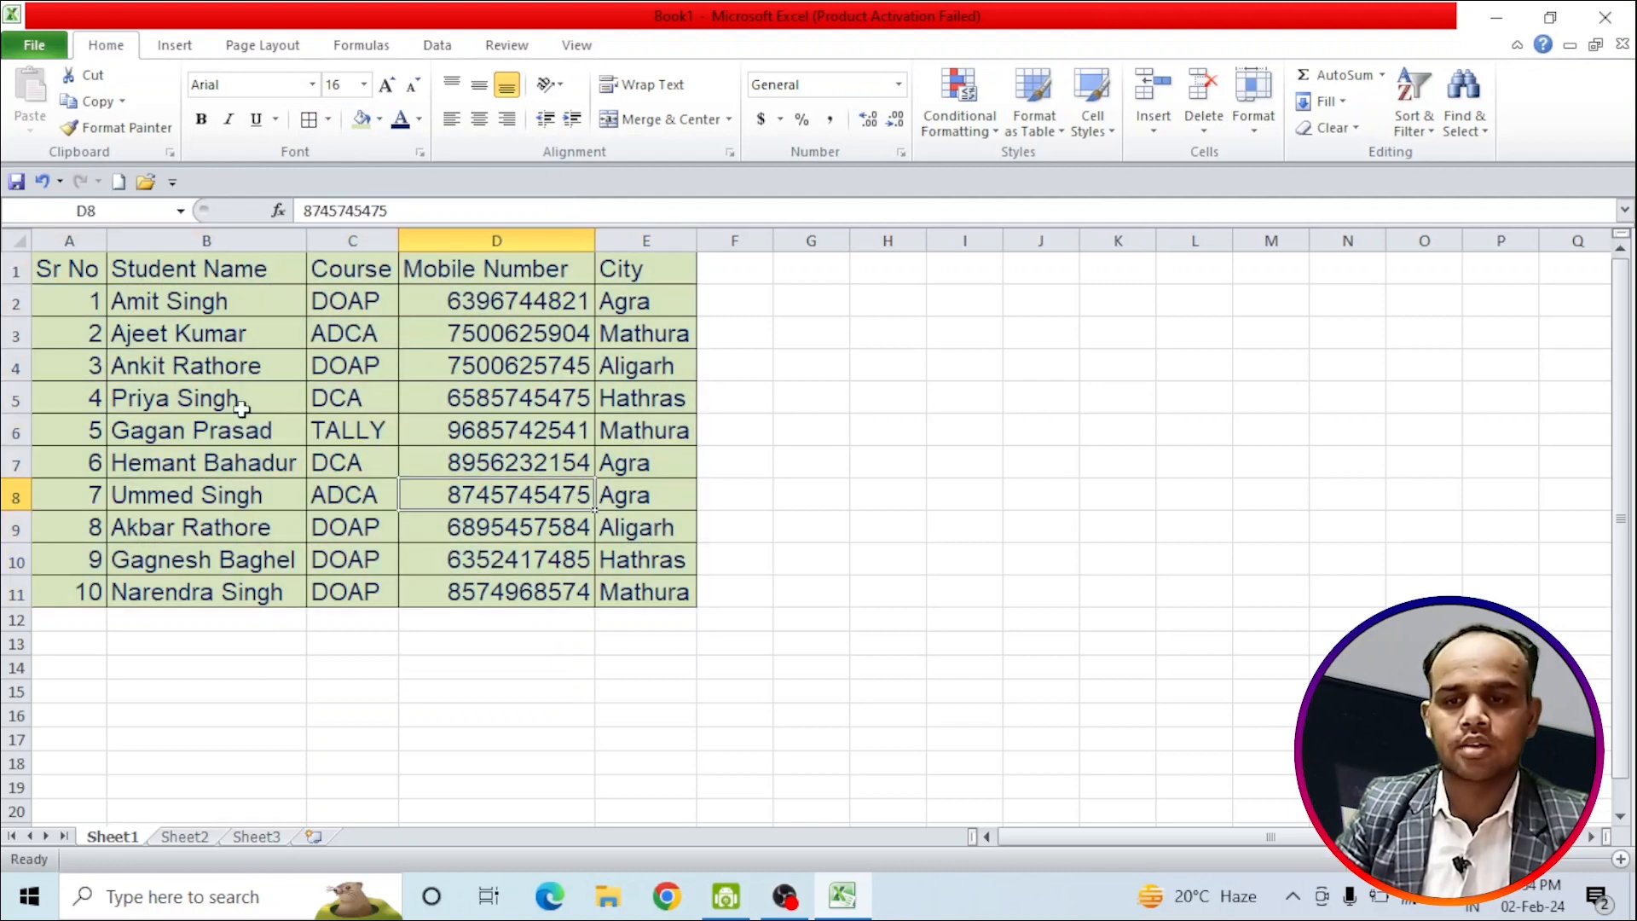
Remove all borders from the student table A1:E11 with No Border
left_click(69, 274)
left_click_drag(103, 293, 620, 589)
left_click(327, 119)
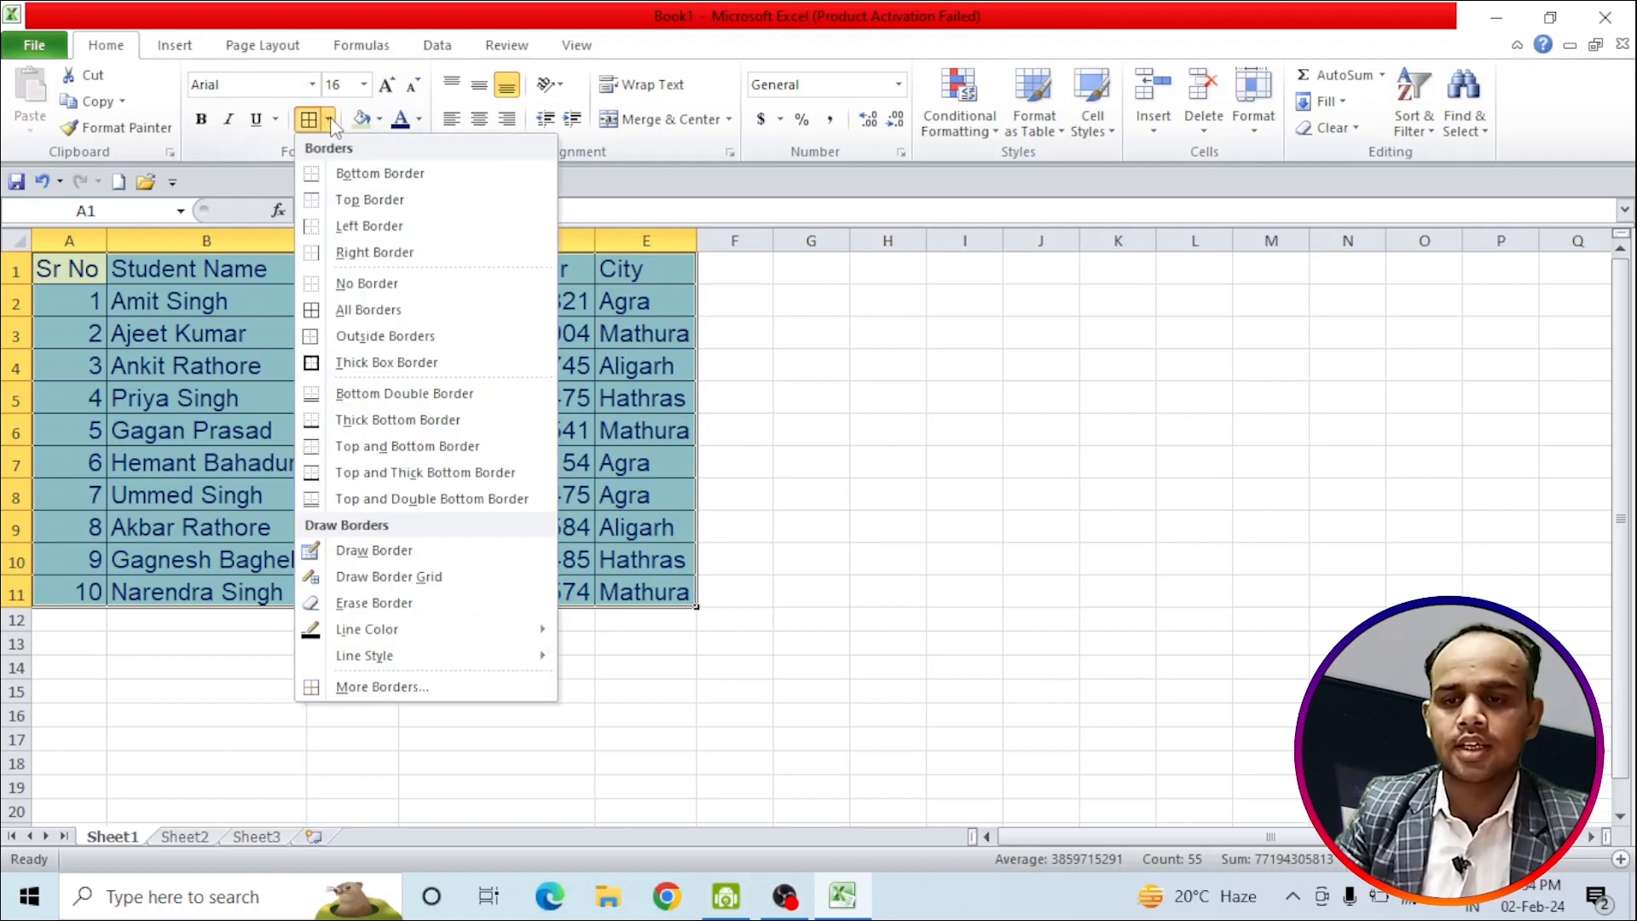
left_click(335, 289)
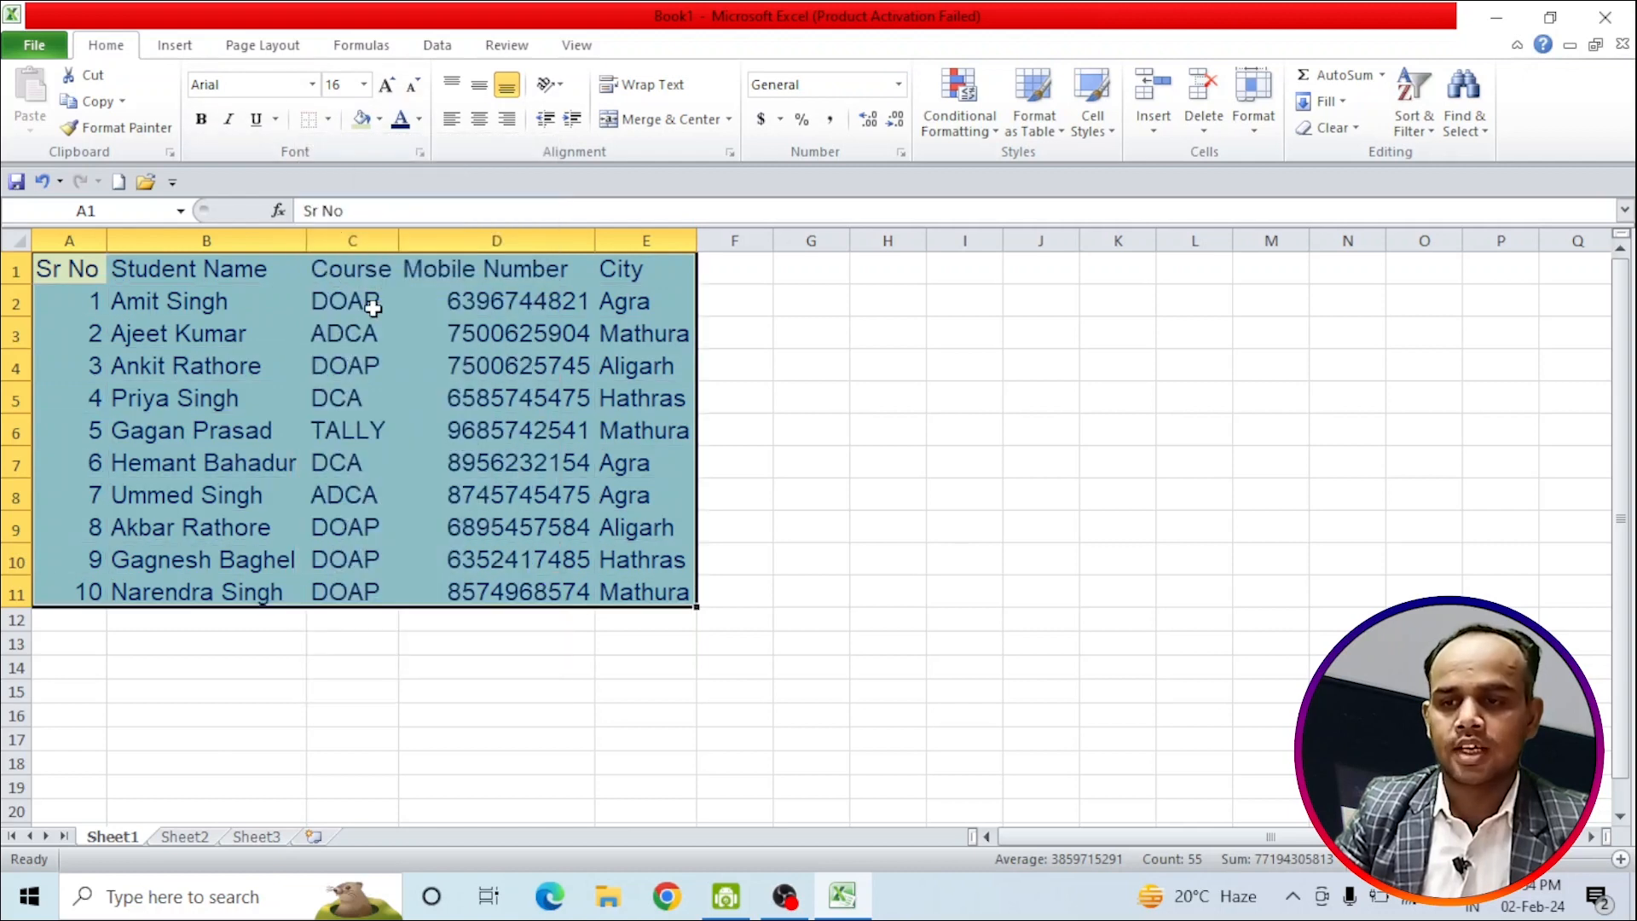
Add a Right Border to the student table A1:E11
left_click(328, 119)
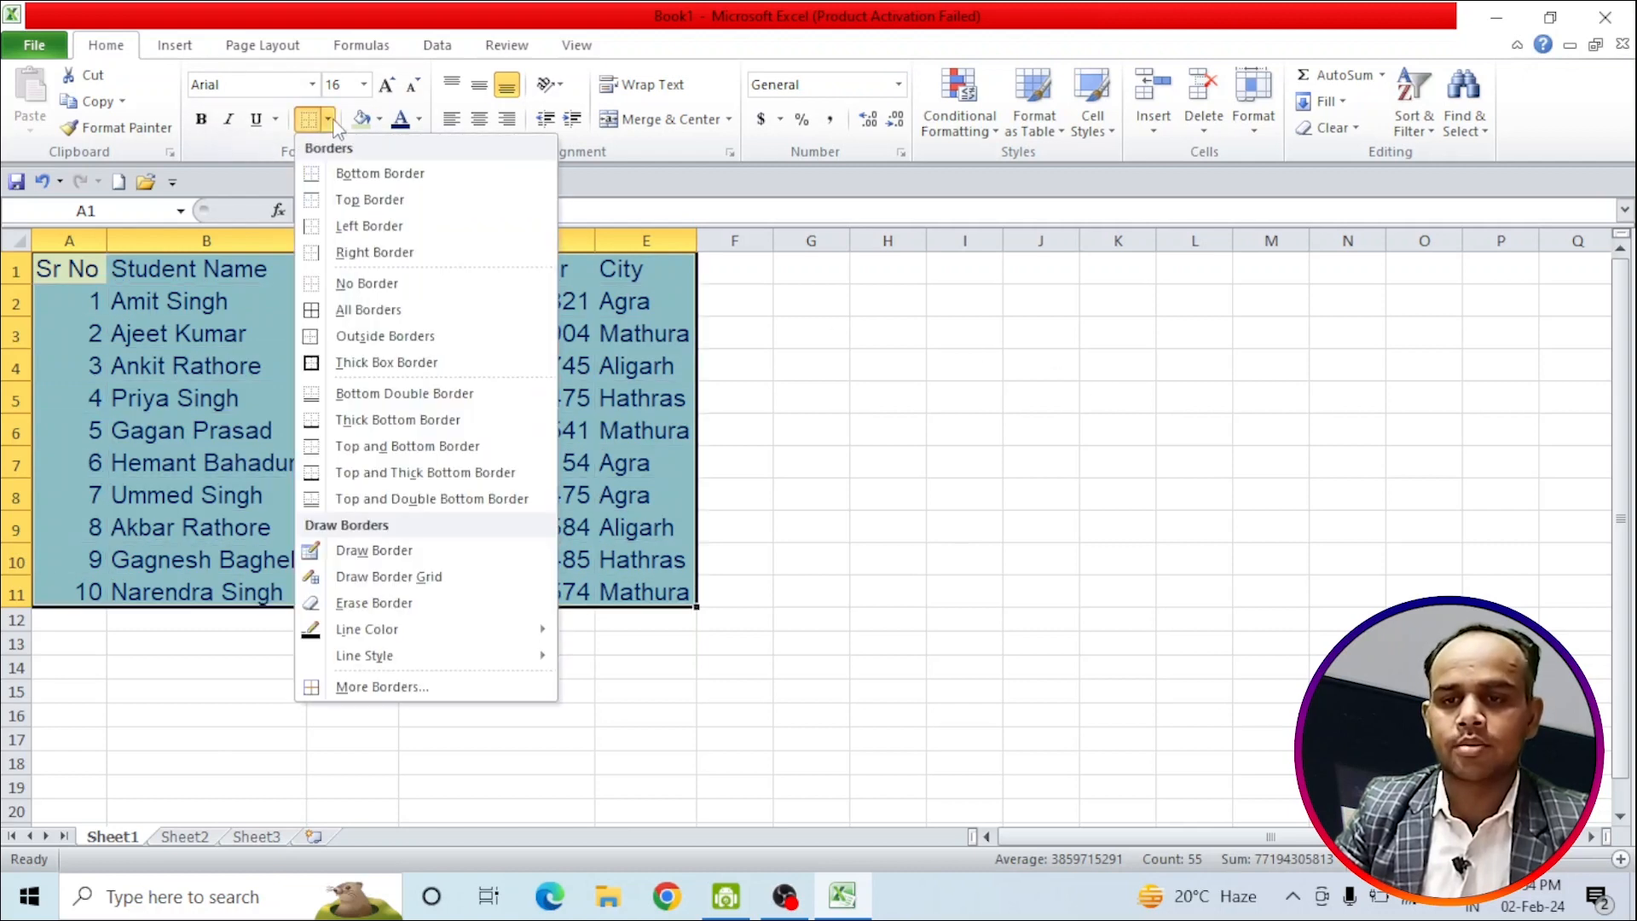
left_click(347, 254)
left_click(537, 363)
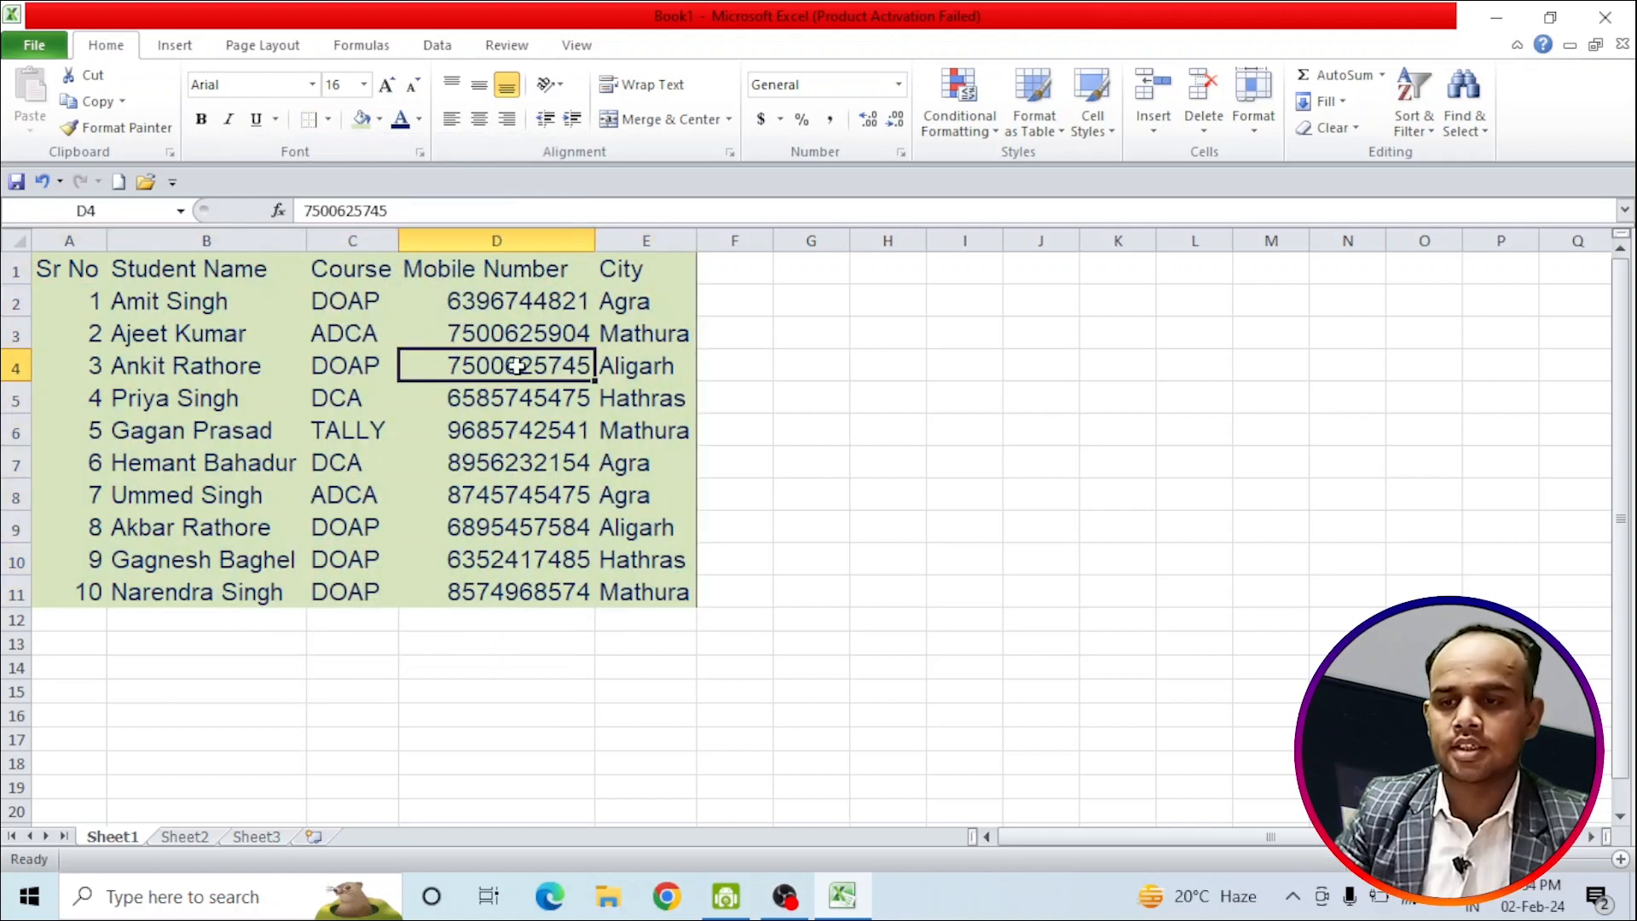
Add a Bottom Border, a Top Border and a Left Border to the student table A1:E11
left_click_drag(653, 268, 81, 588)
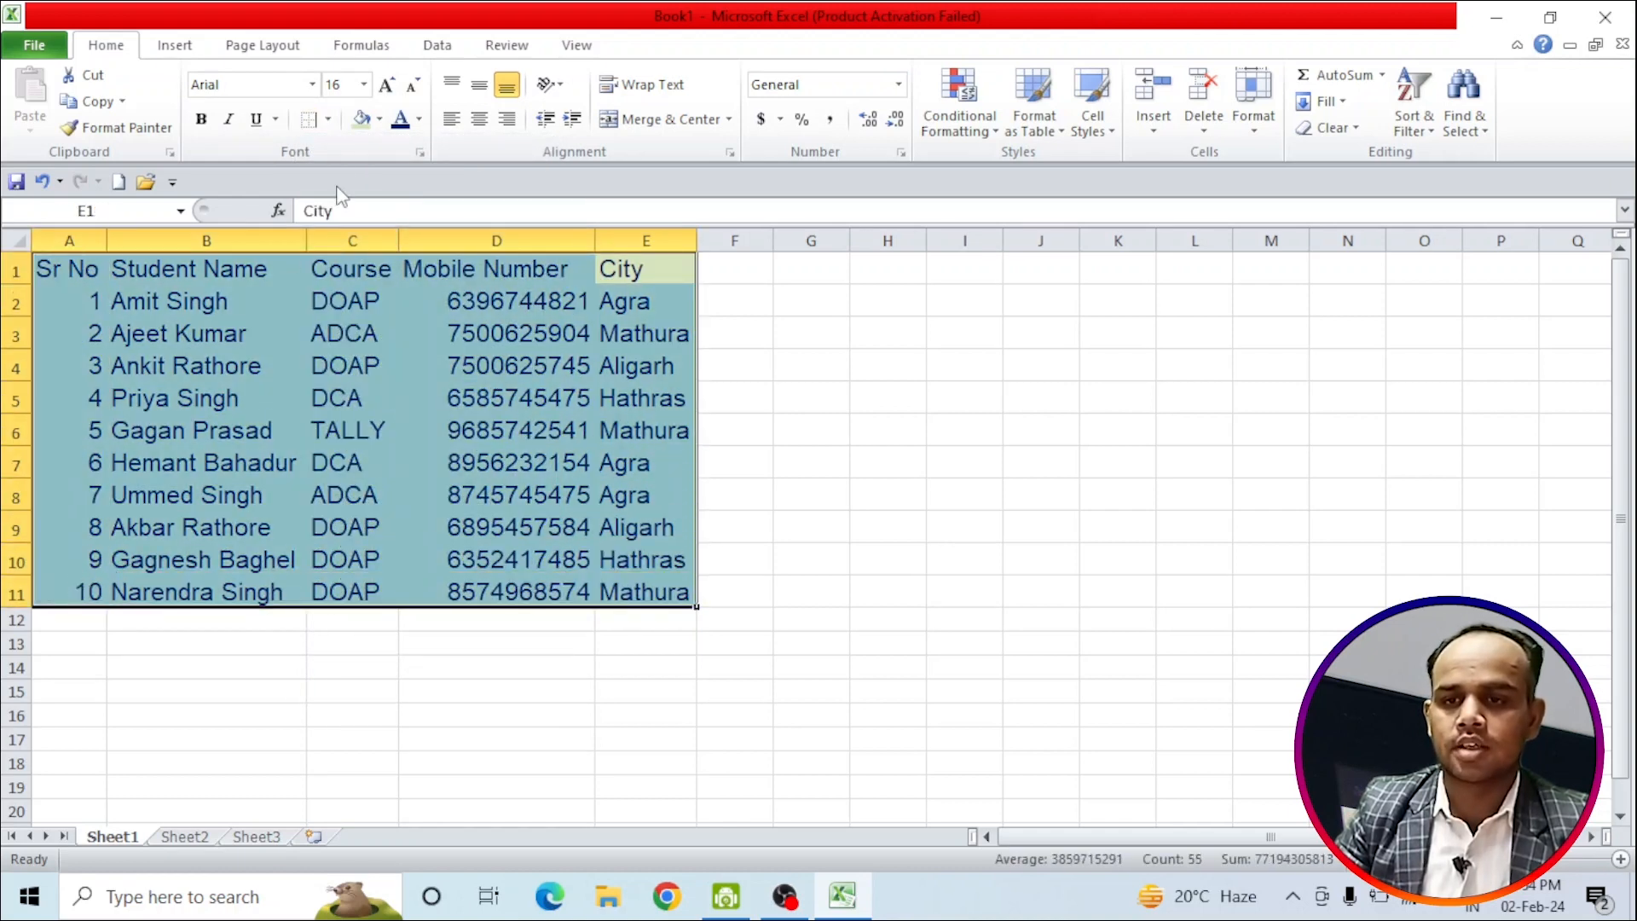
left_click(329, 120)
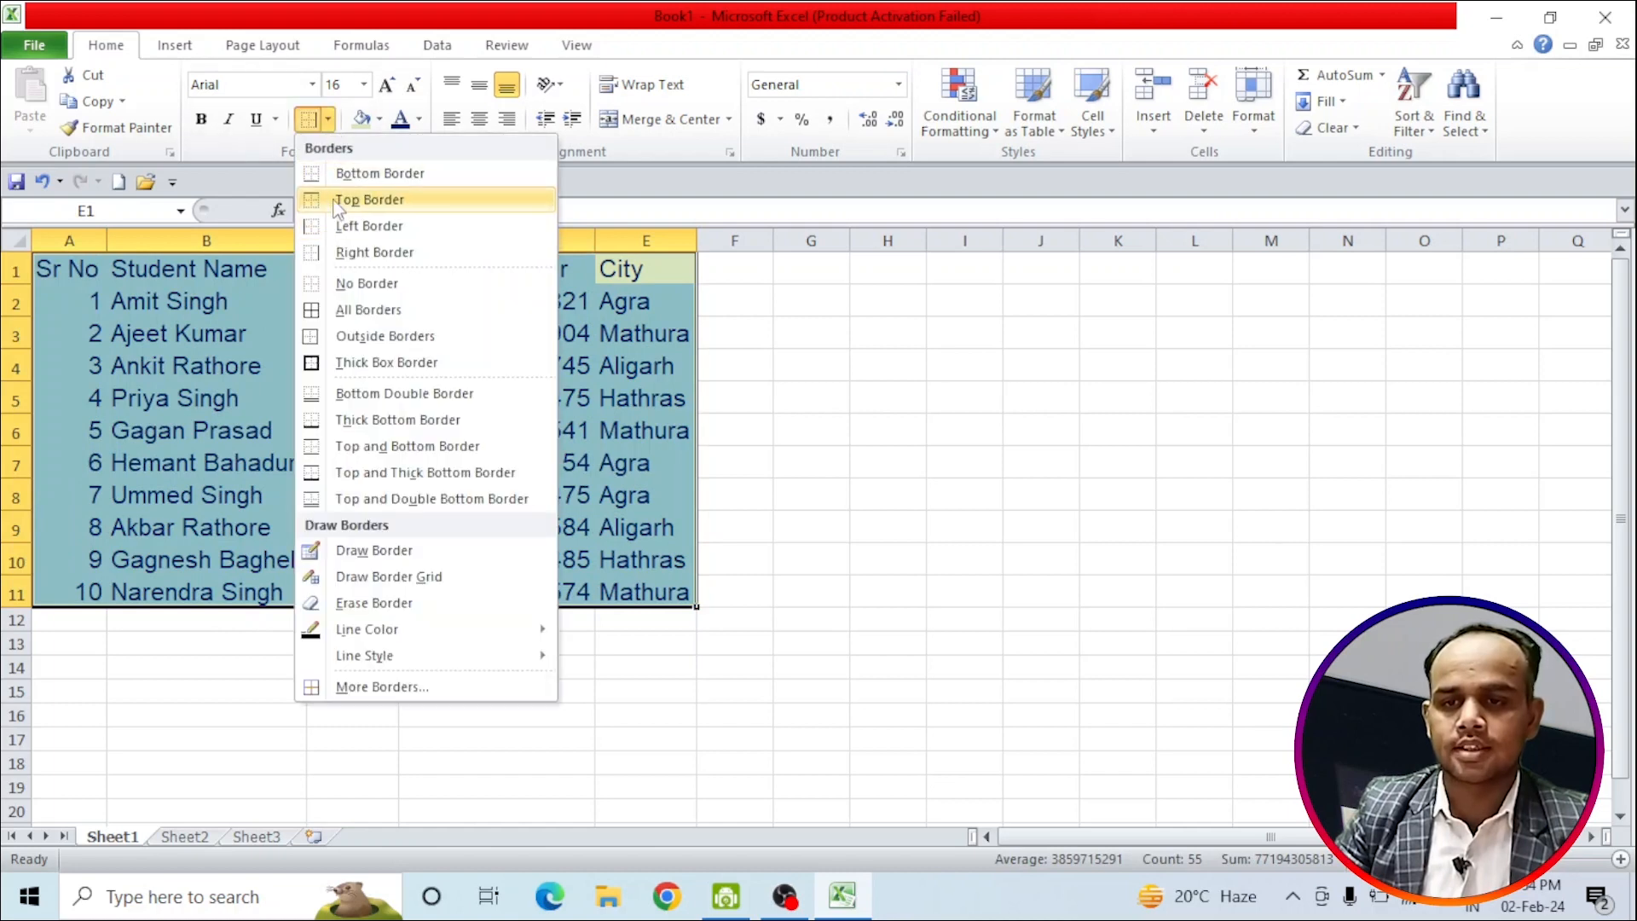
left_click(344, 176)
left_click(328, 119)
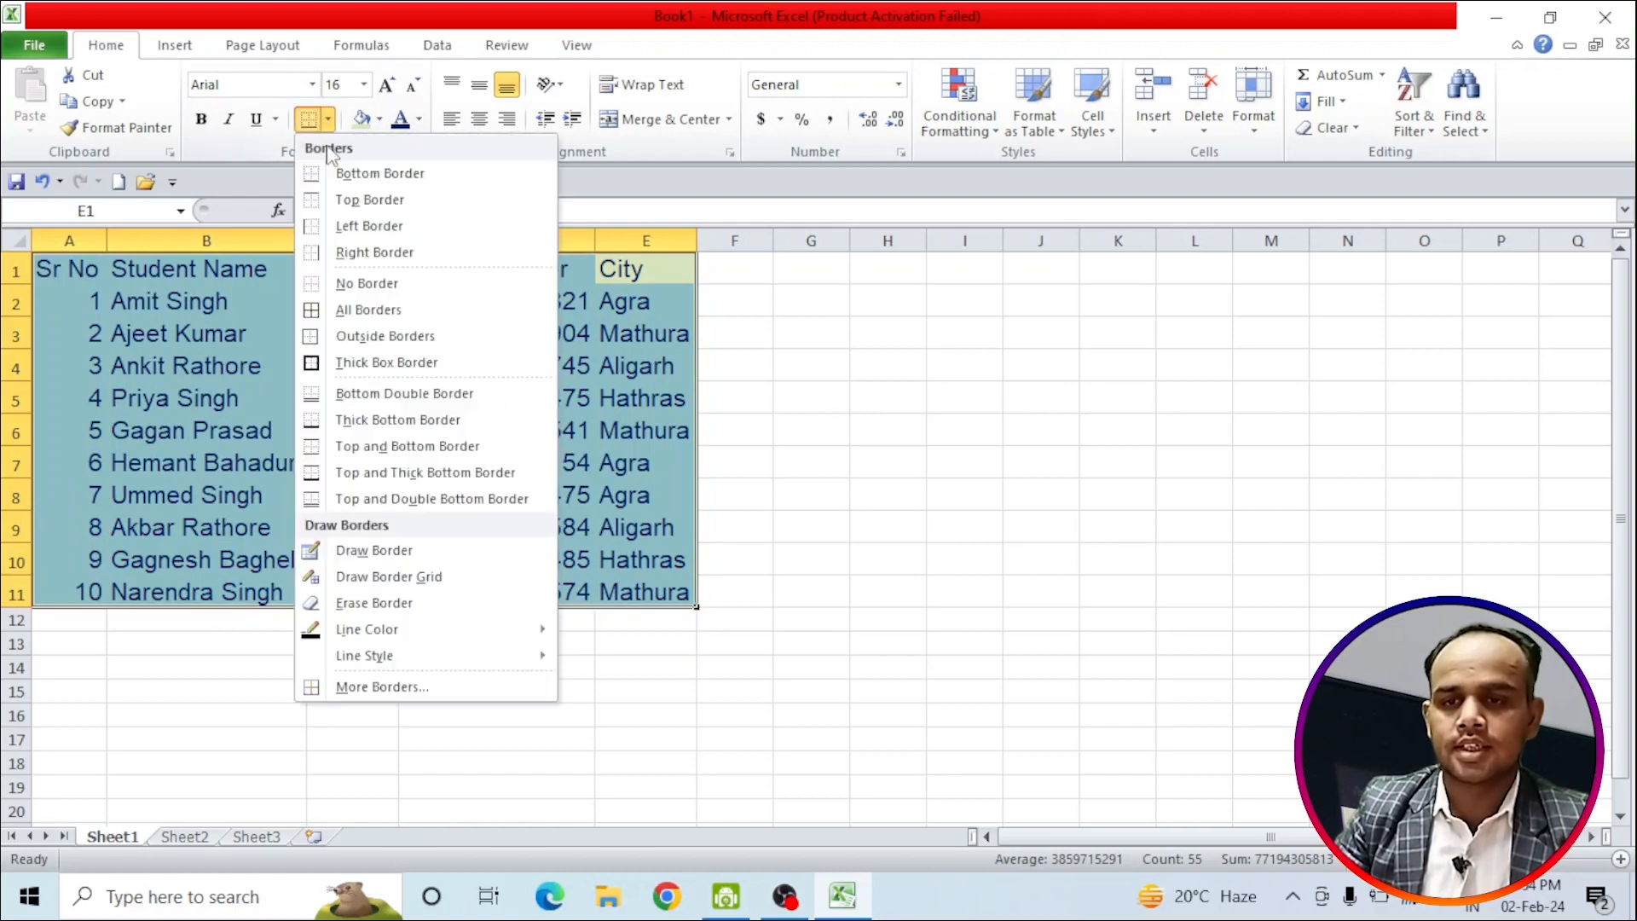
left_click(341, 202)
left_click(328, 119)
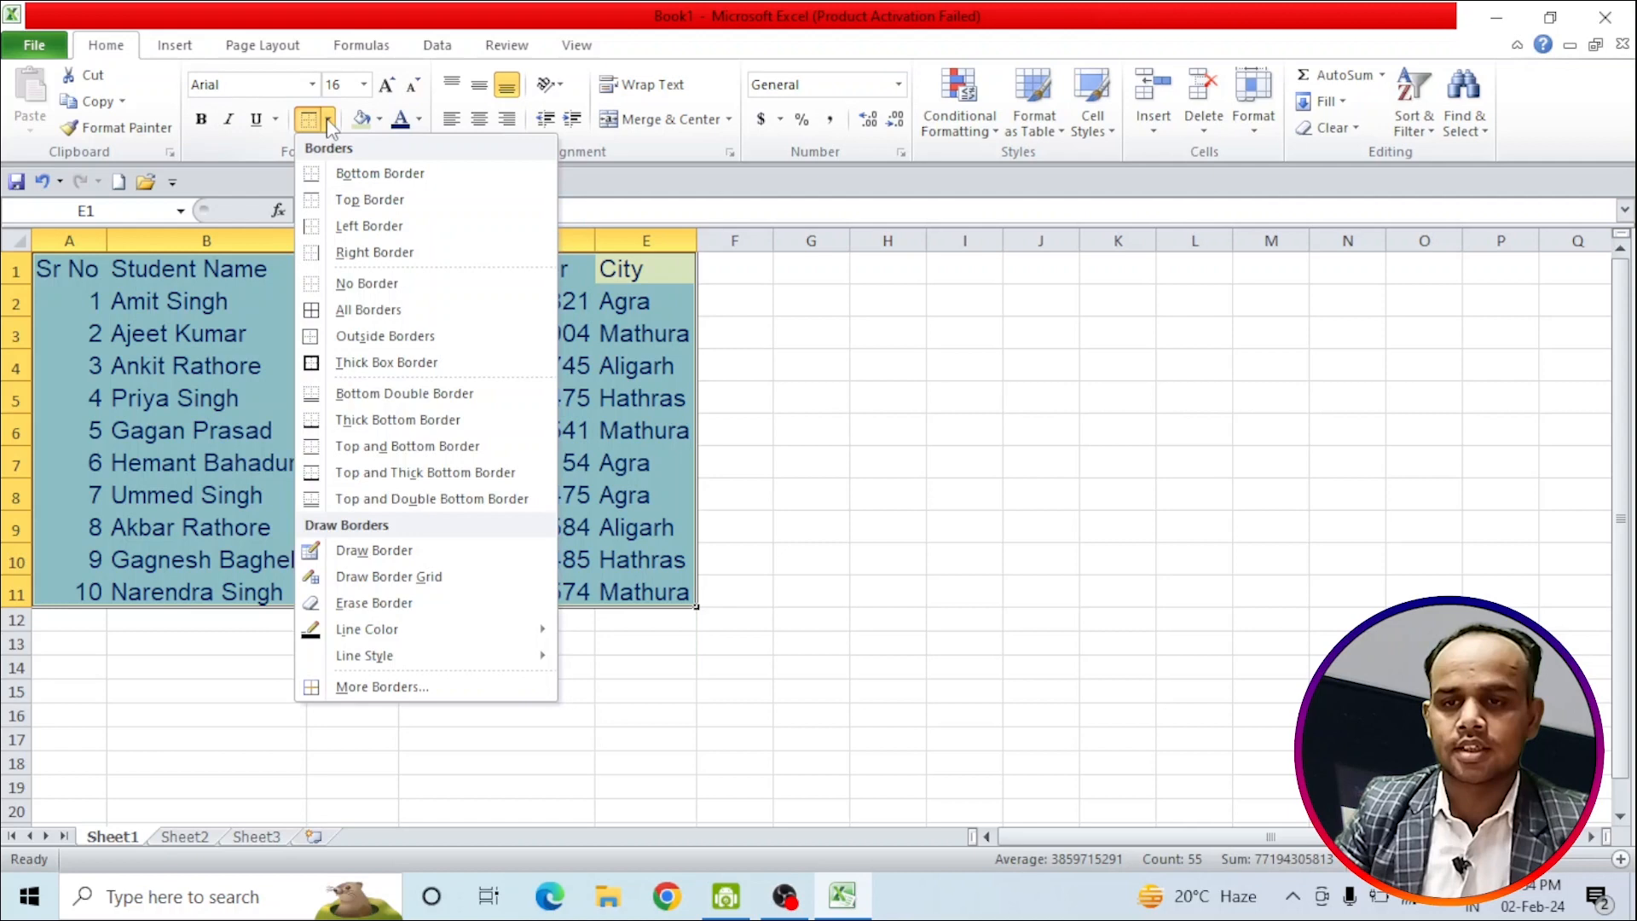
left_click(332, 227)
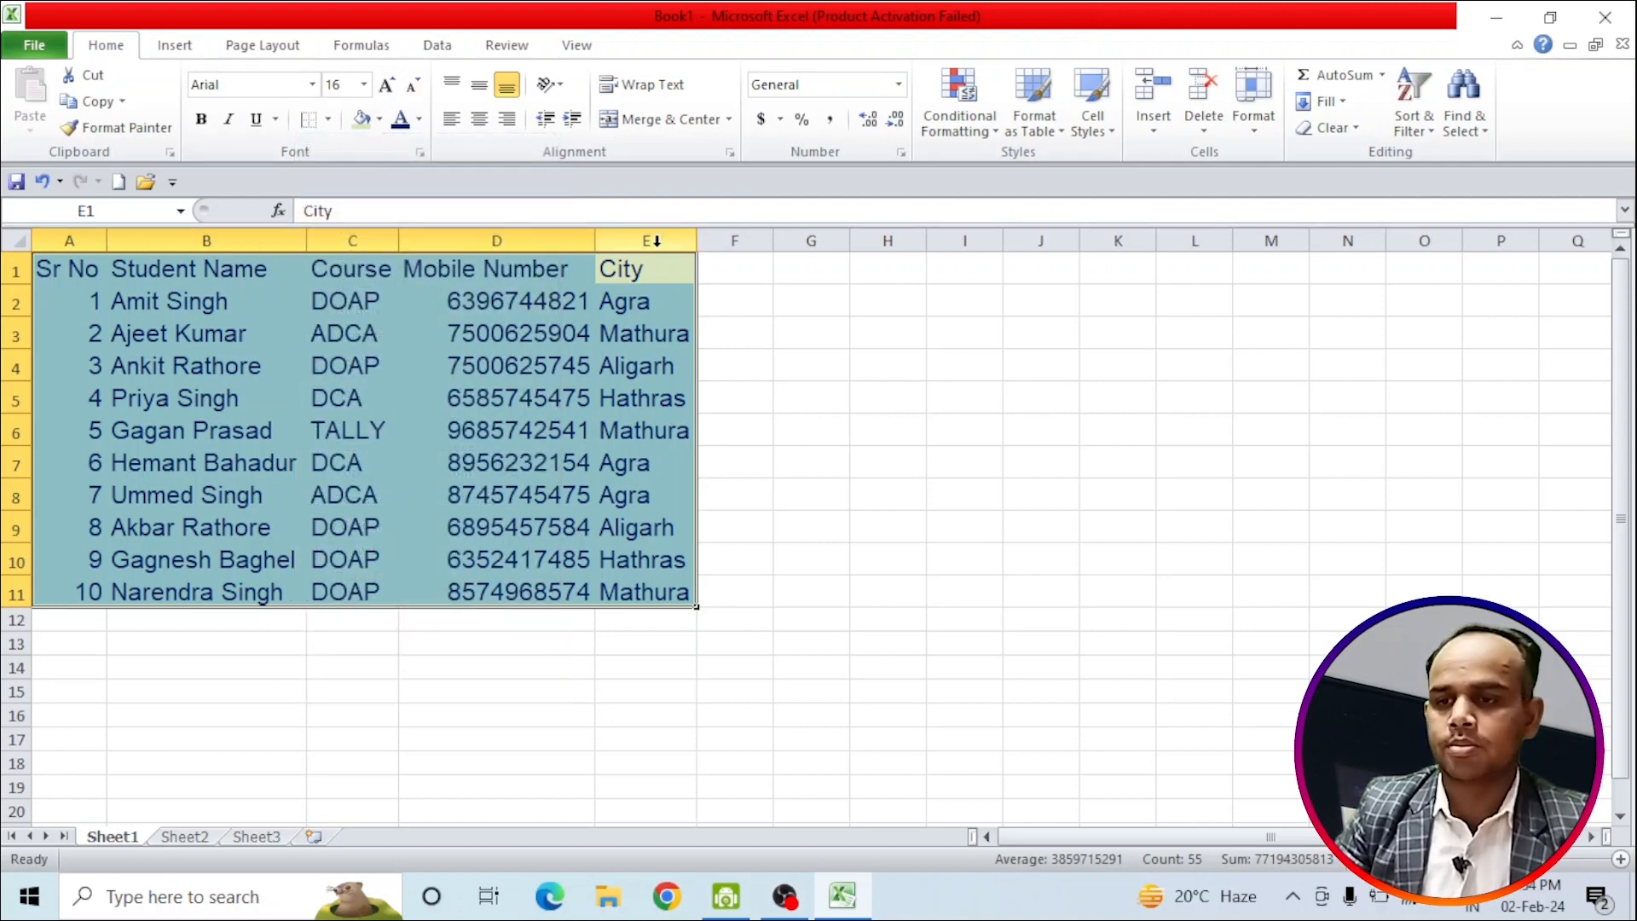
left_click(430, 469)
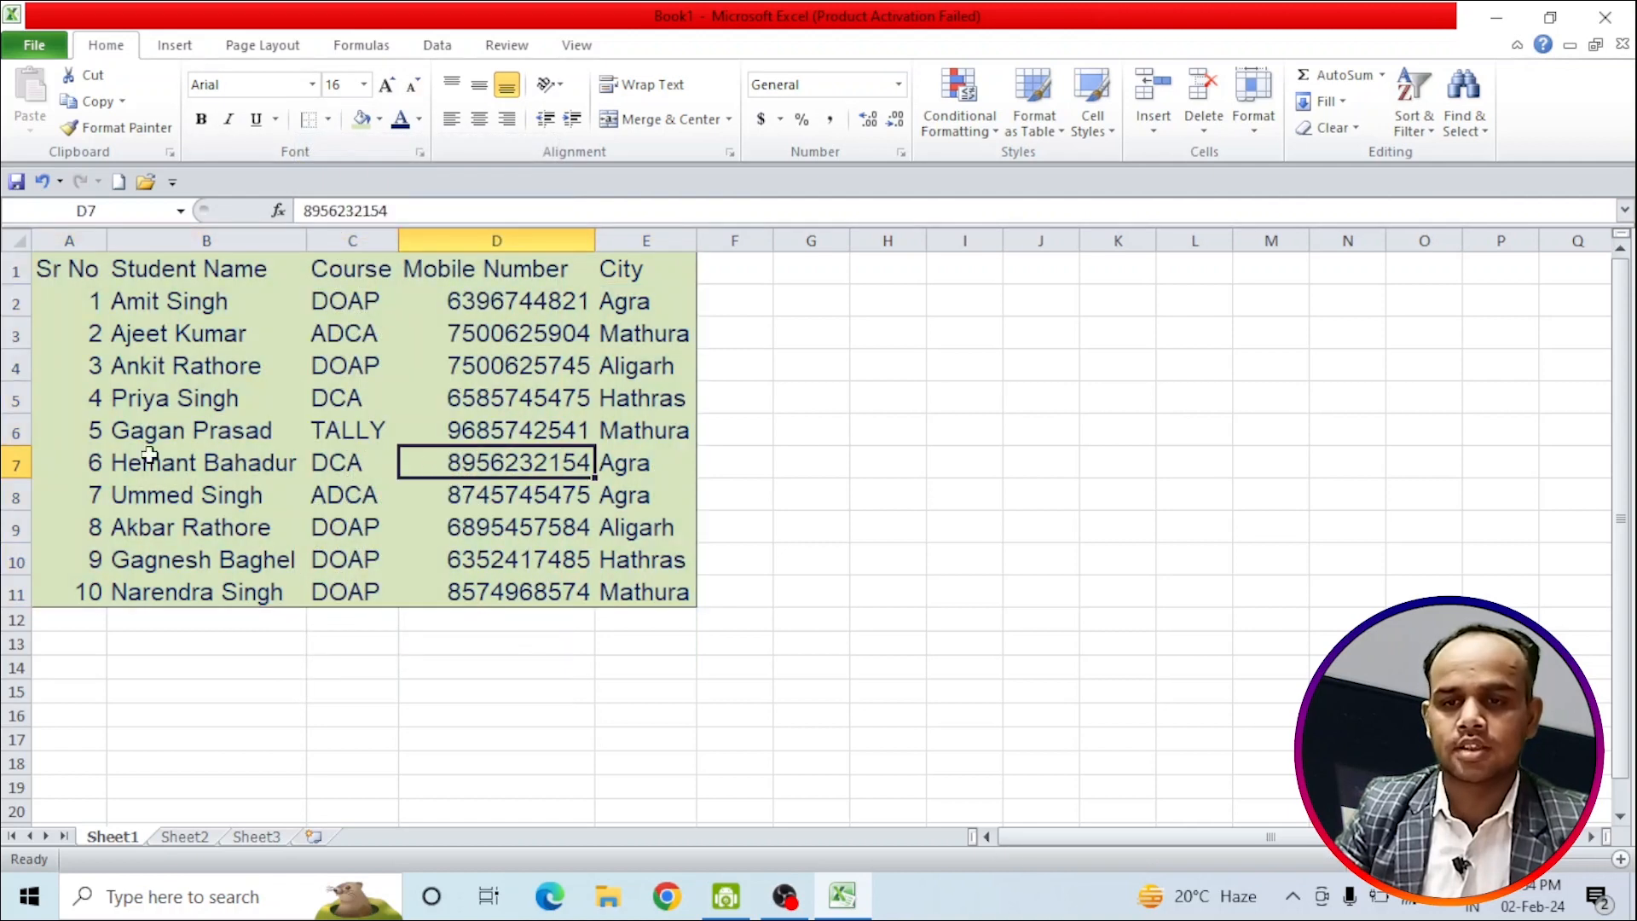
Apply a Thick Box Border around the student table A1:E11
left_click_drag(41, 267, 606, 588)
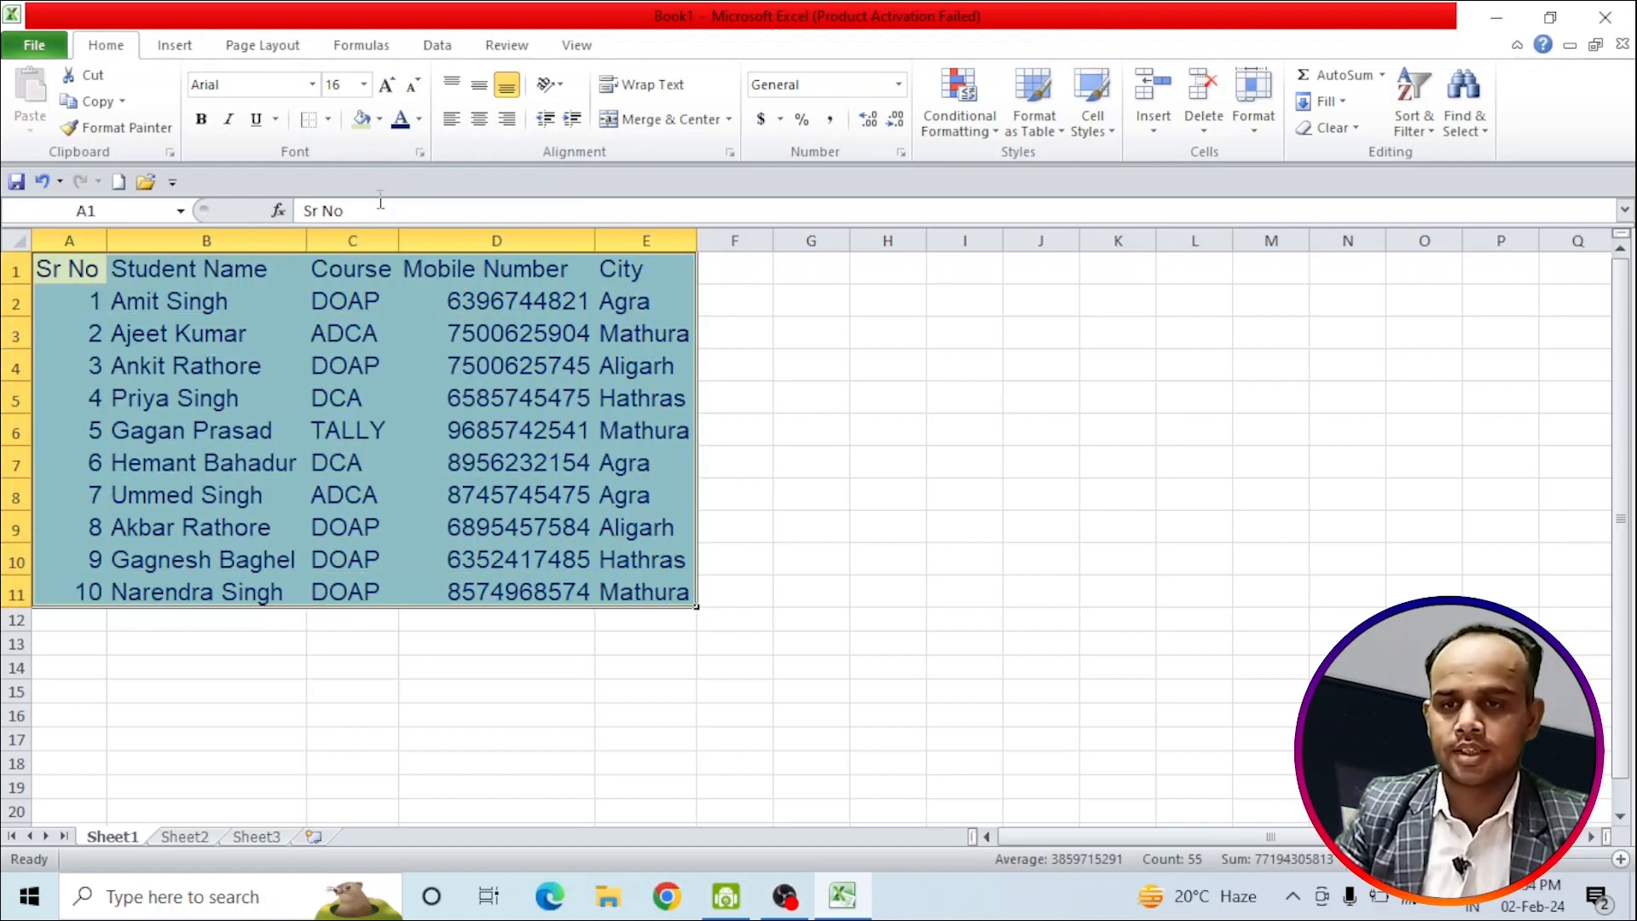
left_click(329, 120)
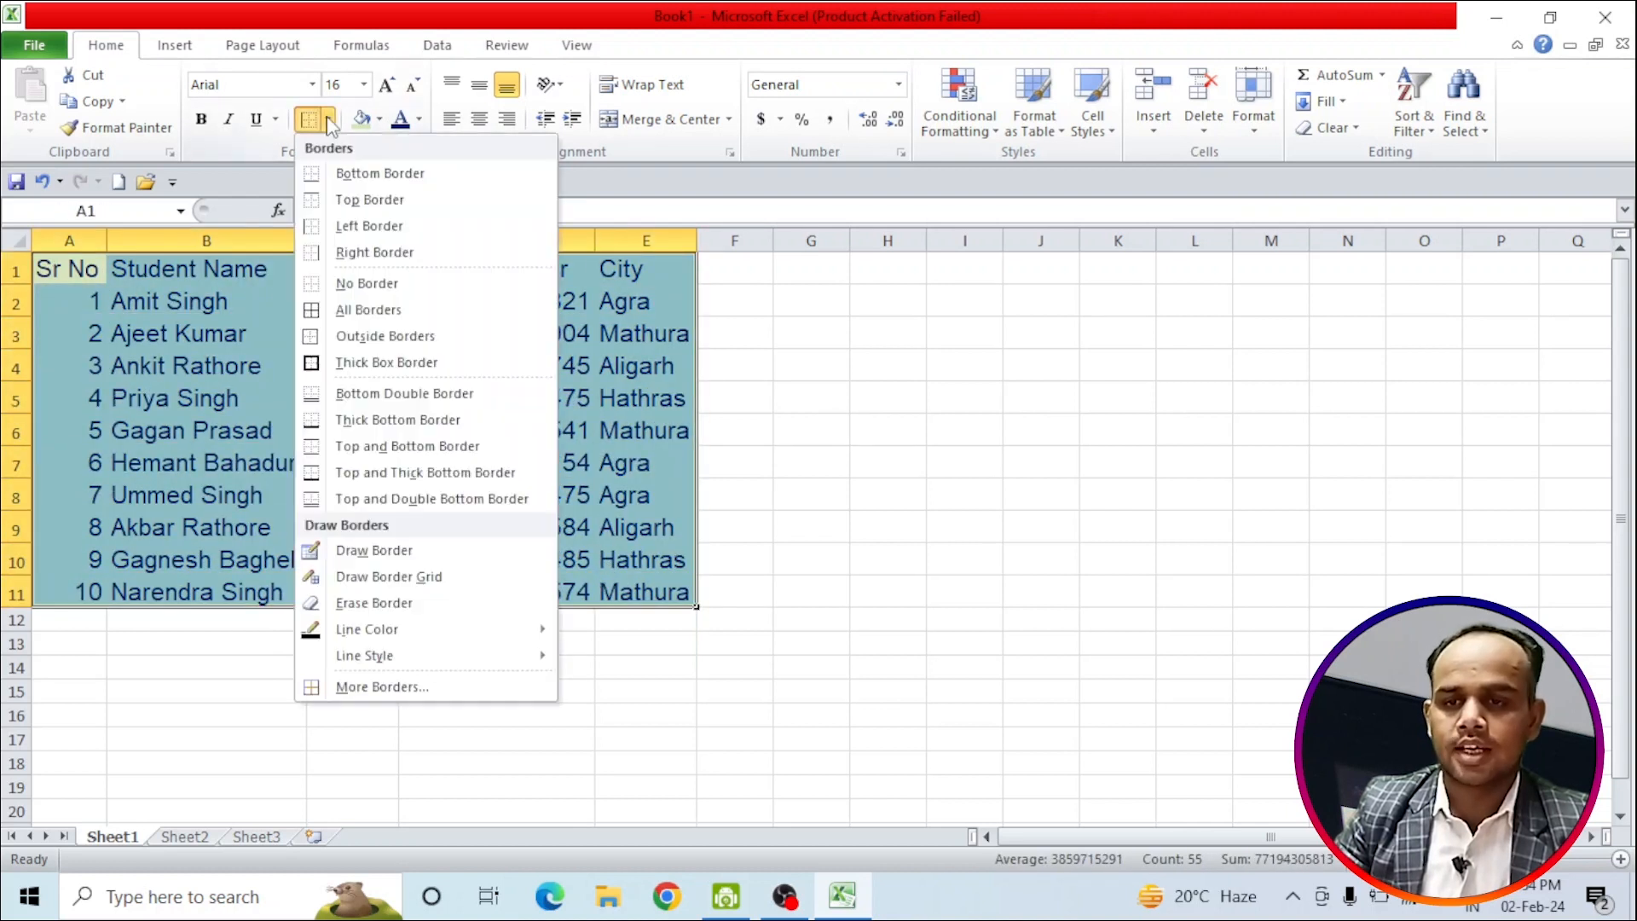
left_click(358, 363)
left_click(563, 433)
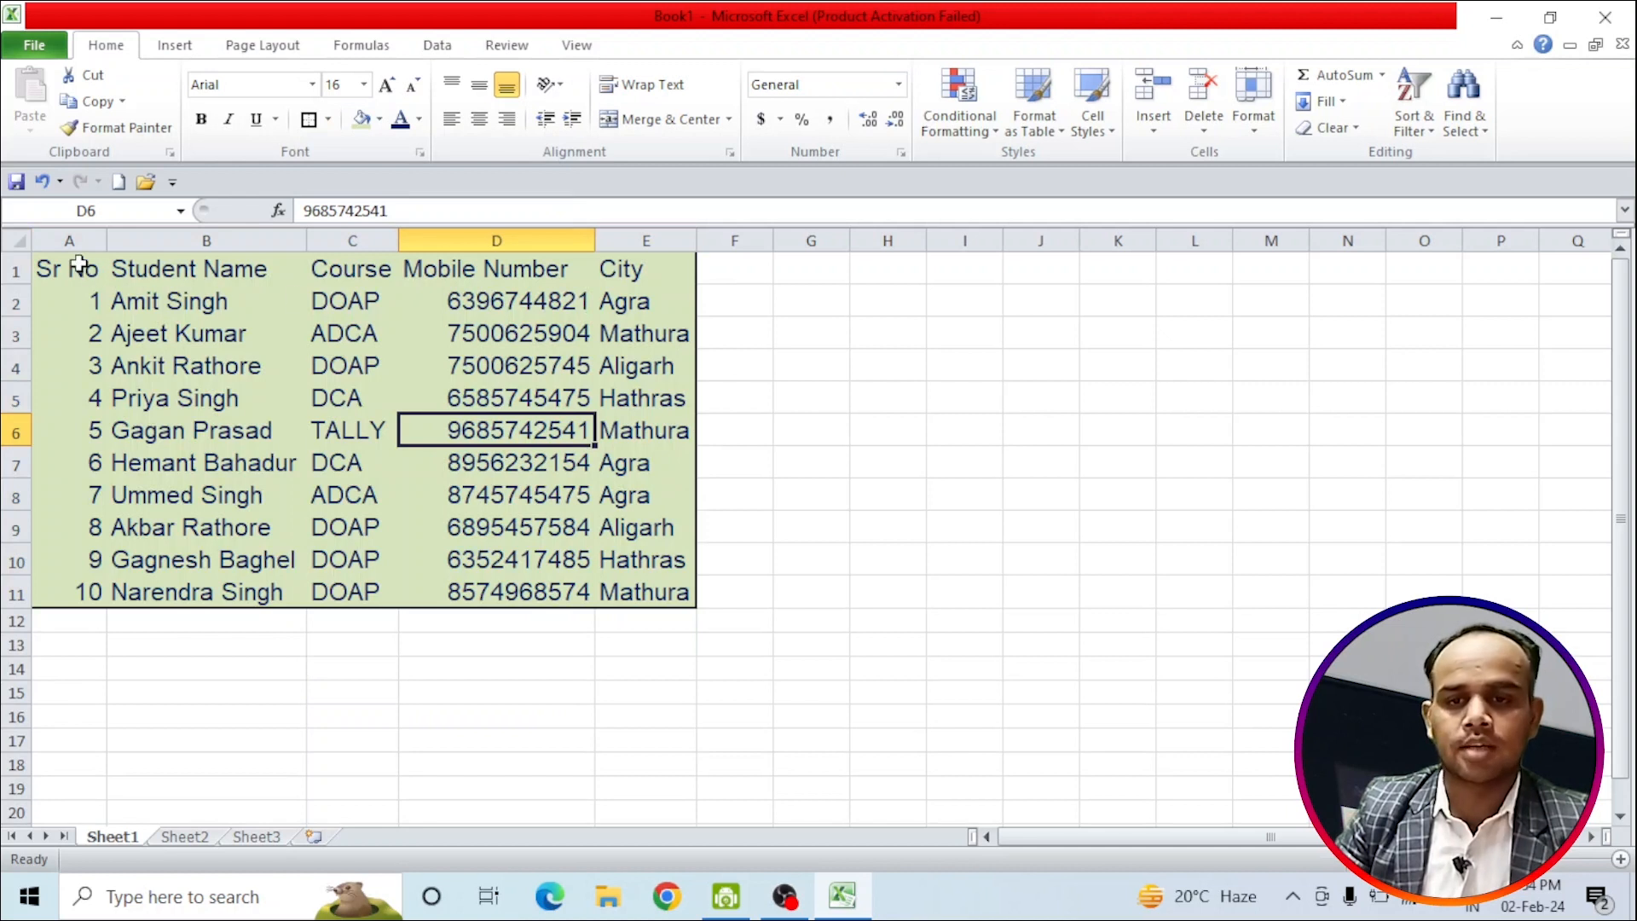
Set the student table A1:E11 to All Borders so every cell is outlined
left_click_drag(77, 264, 622, 588)
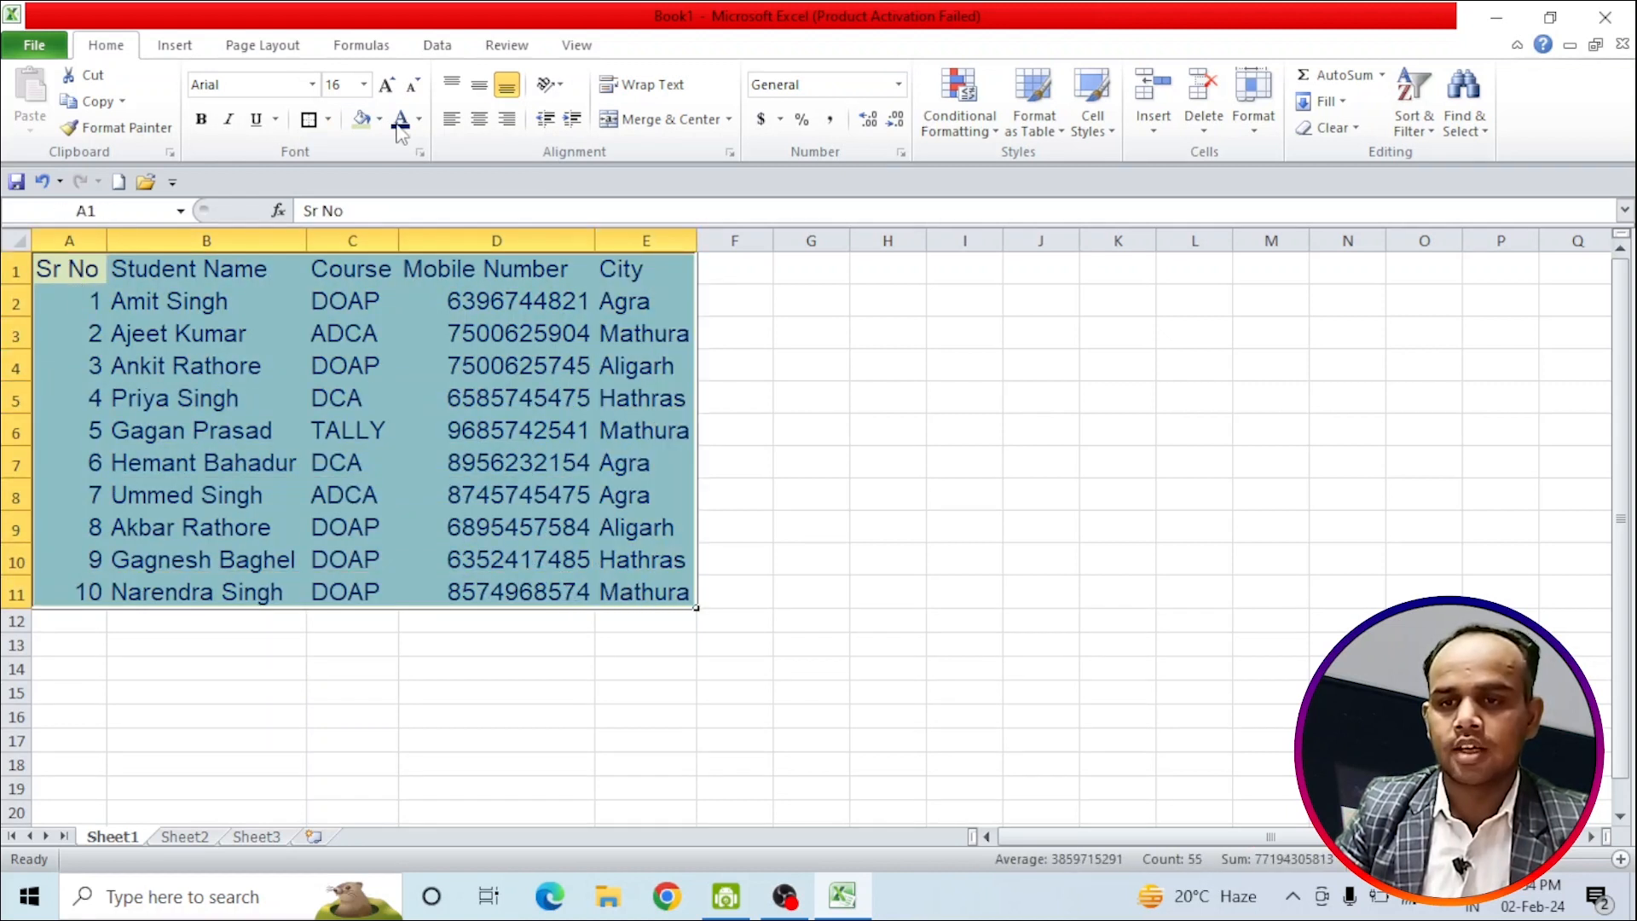
left_click(330, 120)
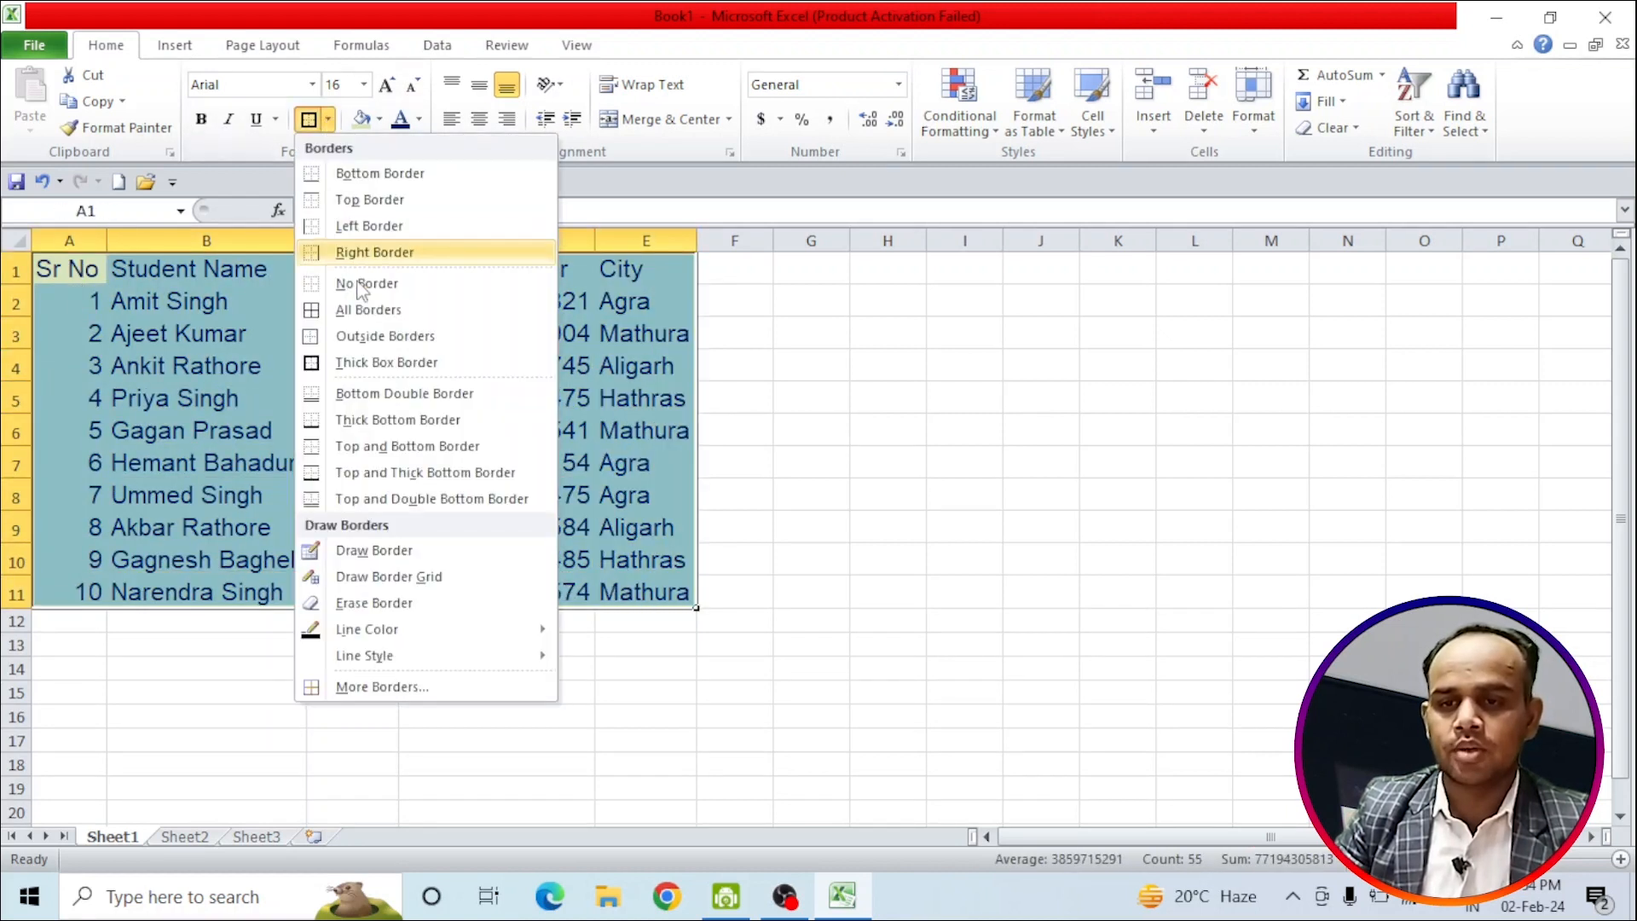
left_click(367, 312)
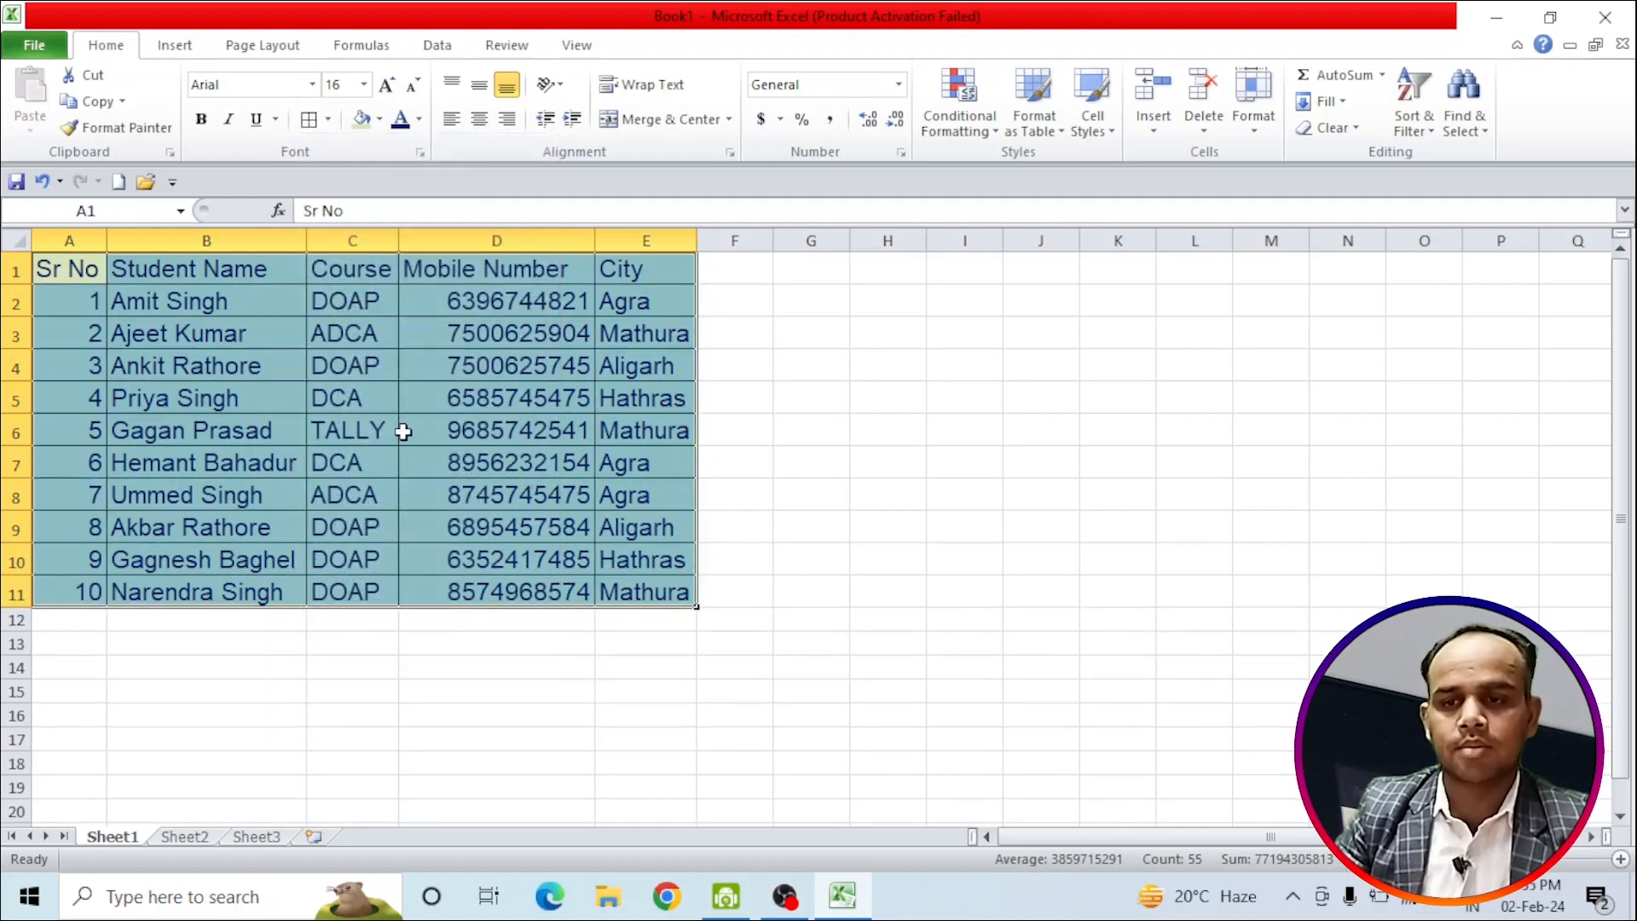
left_click(556, 427)
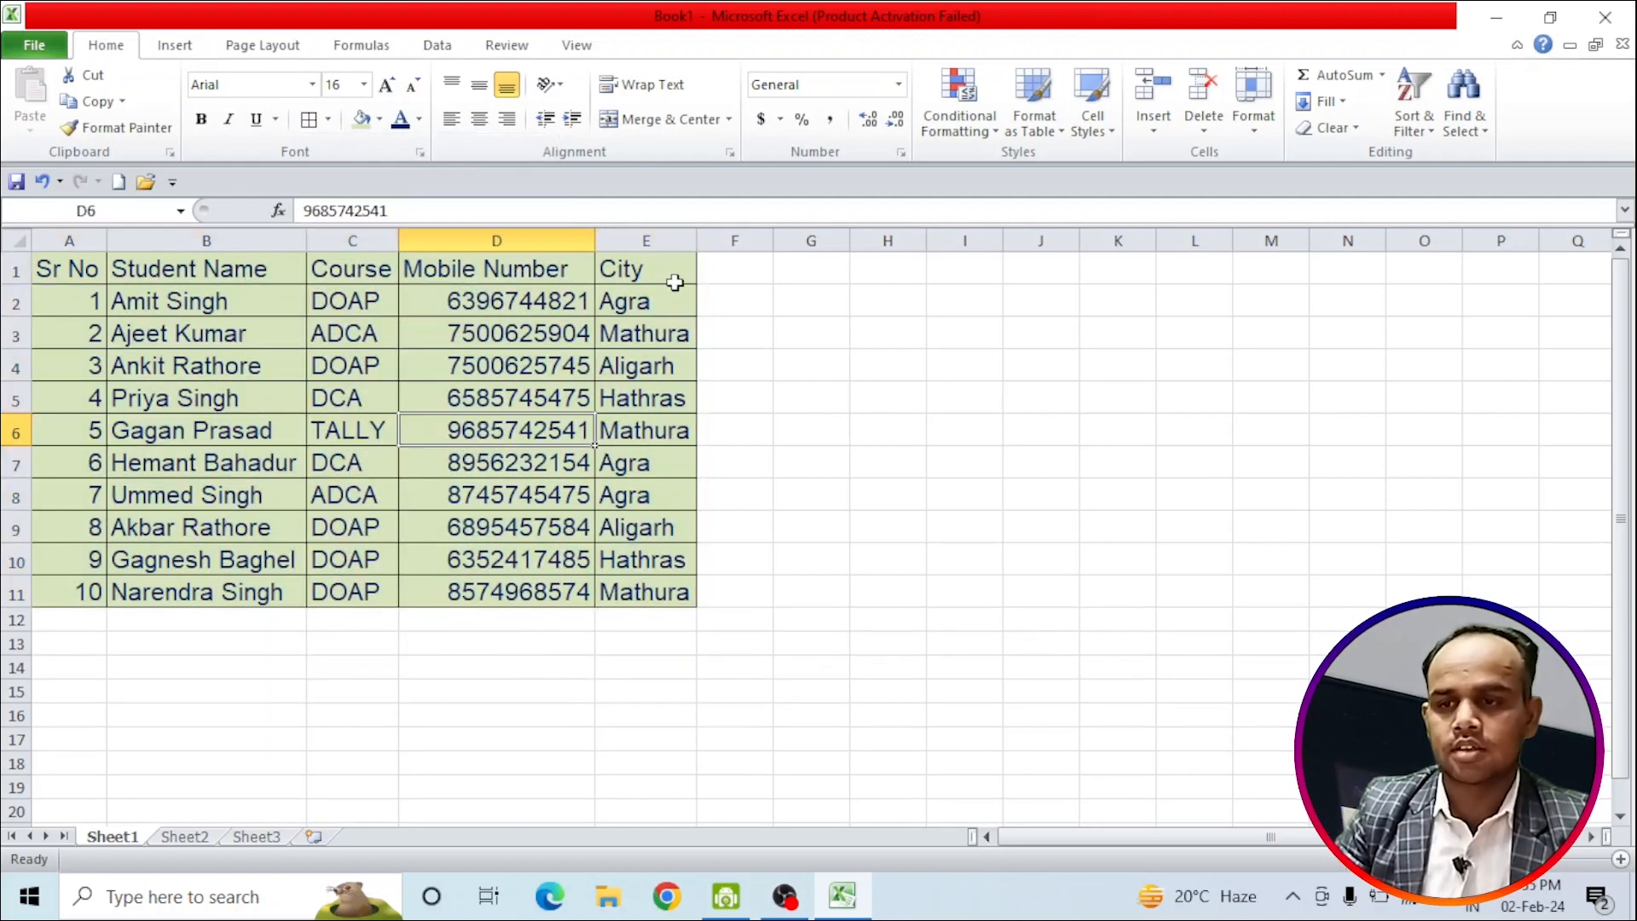
Set the border line colour to red and reapply All Borders to the student table A1:E11
left_click(92, 268)
left_click_drag(94, 270, 620, 589)
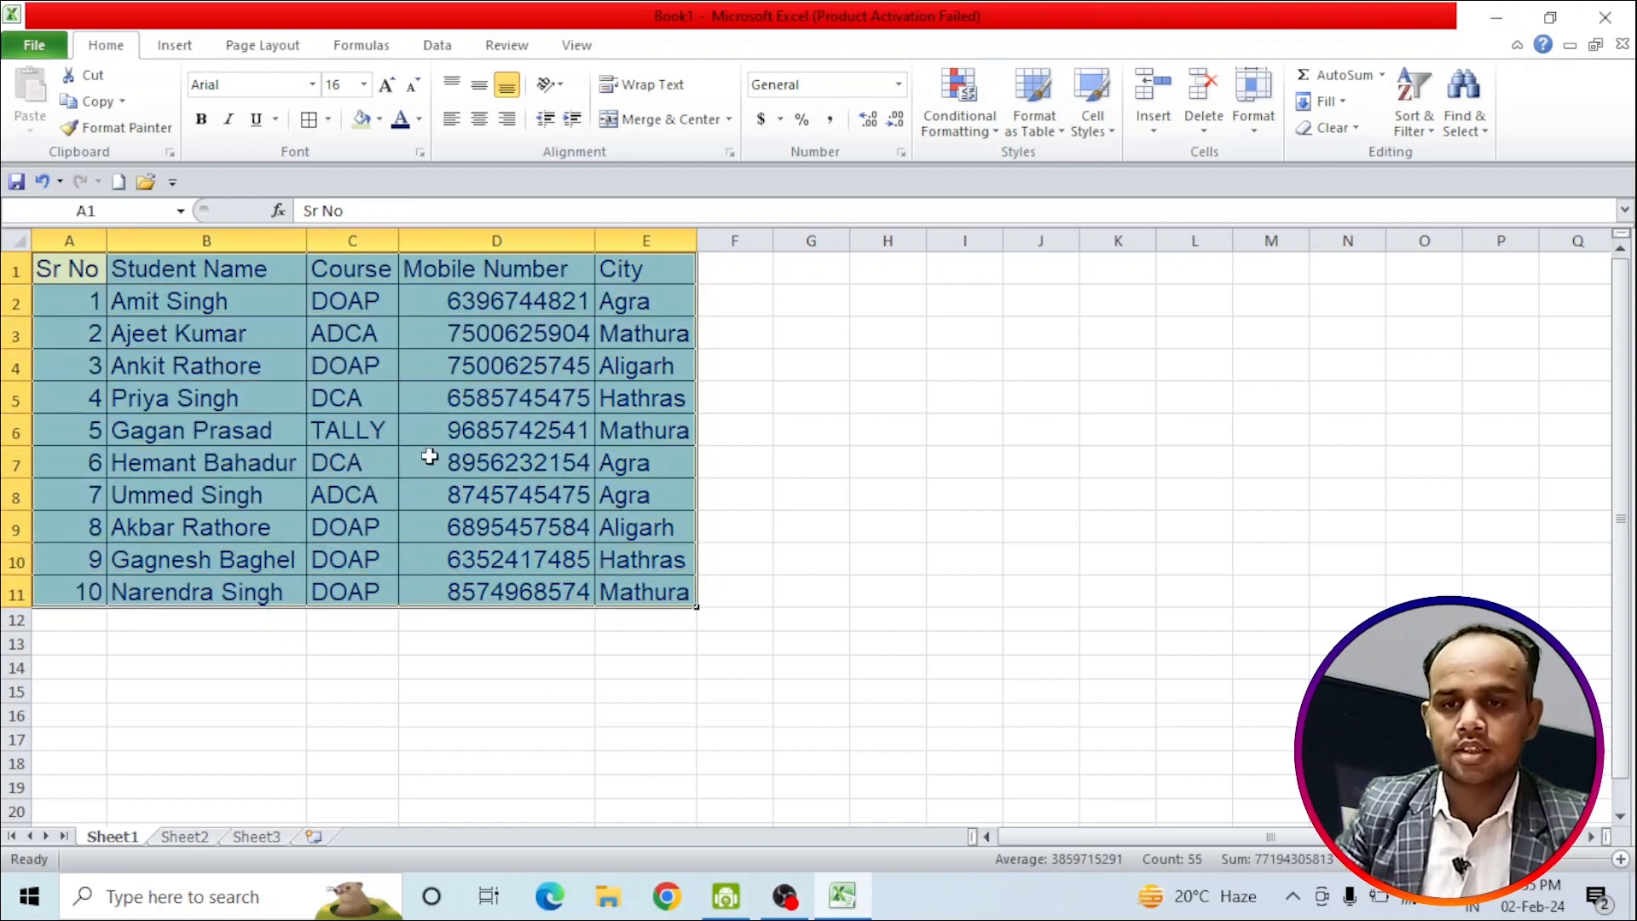
left_click(329, 121)
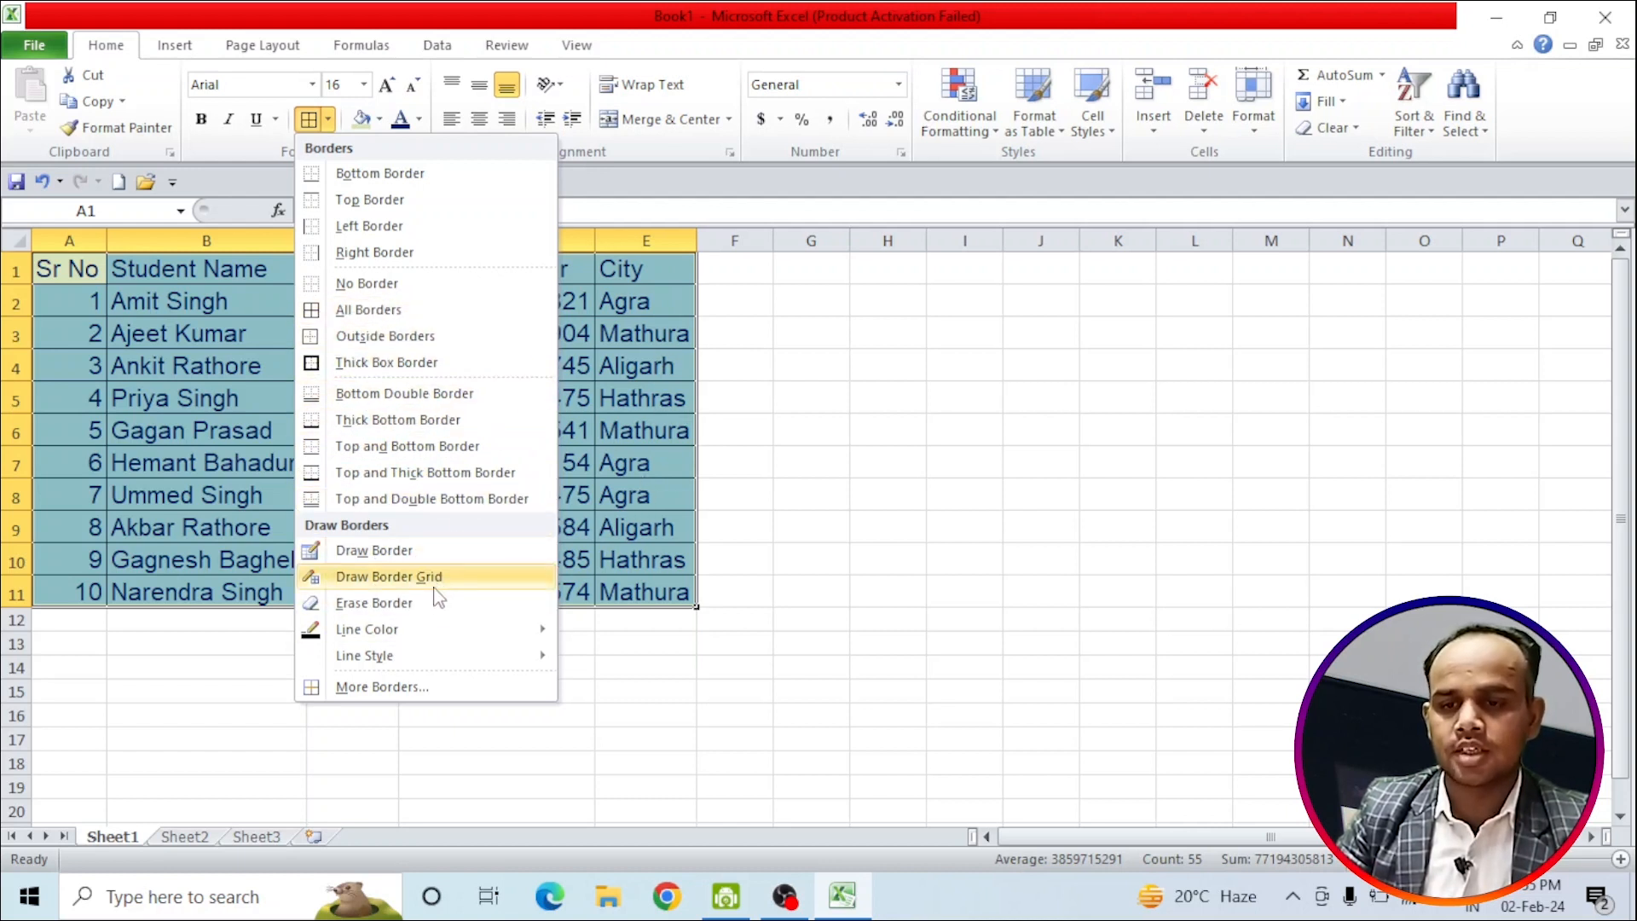
mouse_move(376, 638)
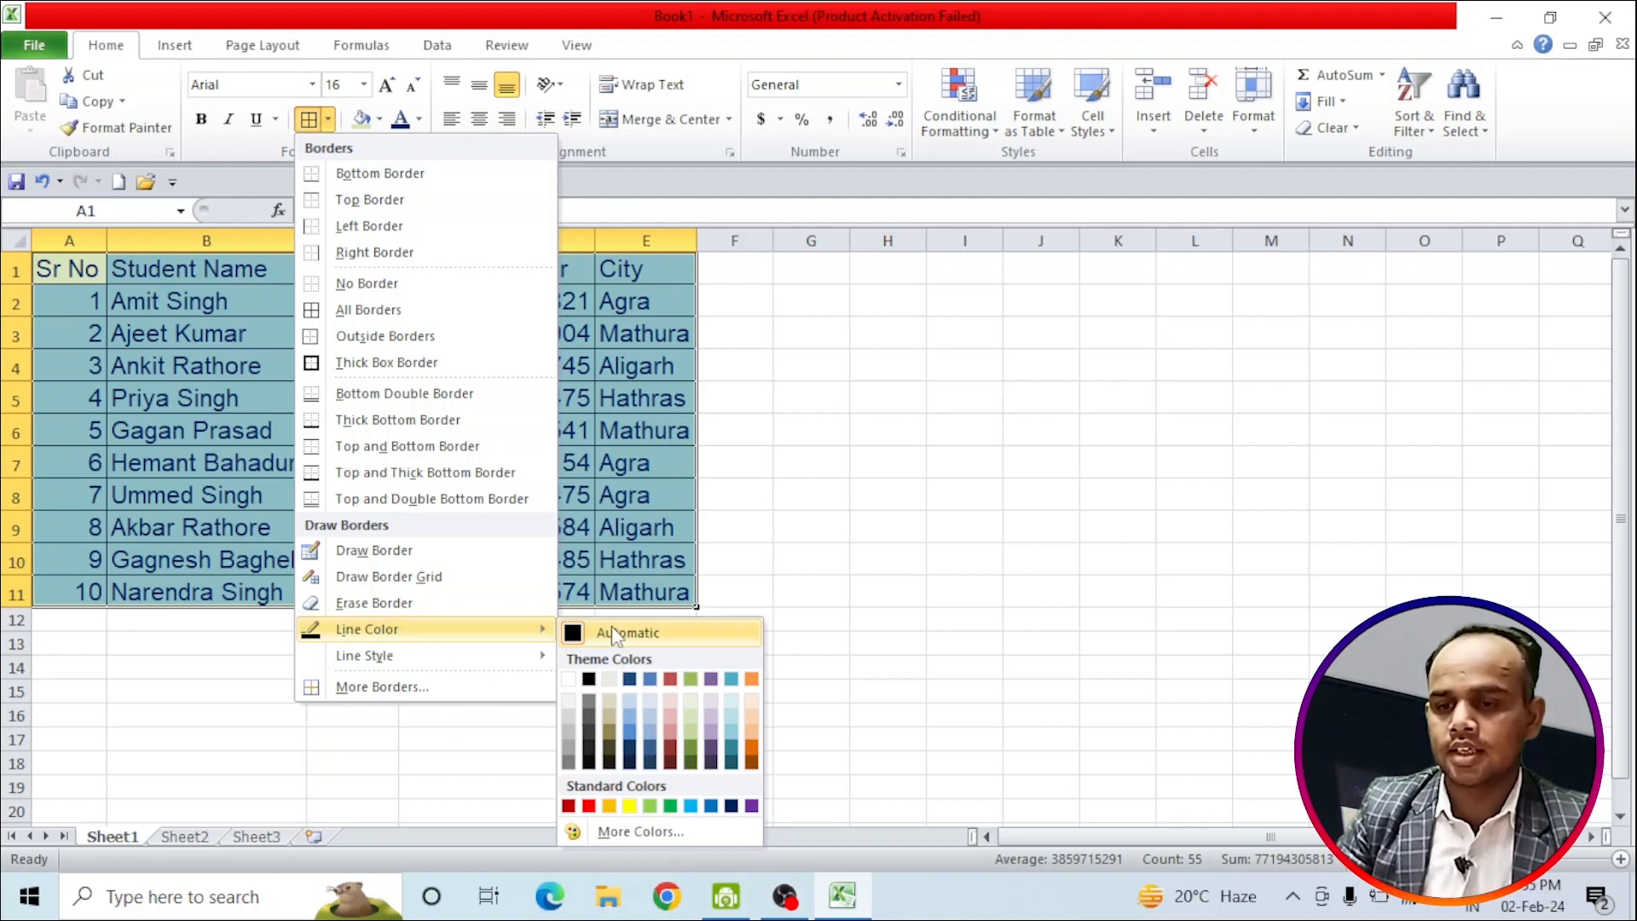
left_click(589, 806)
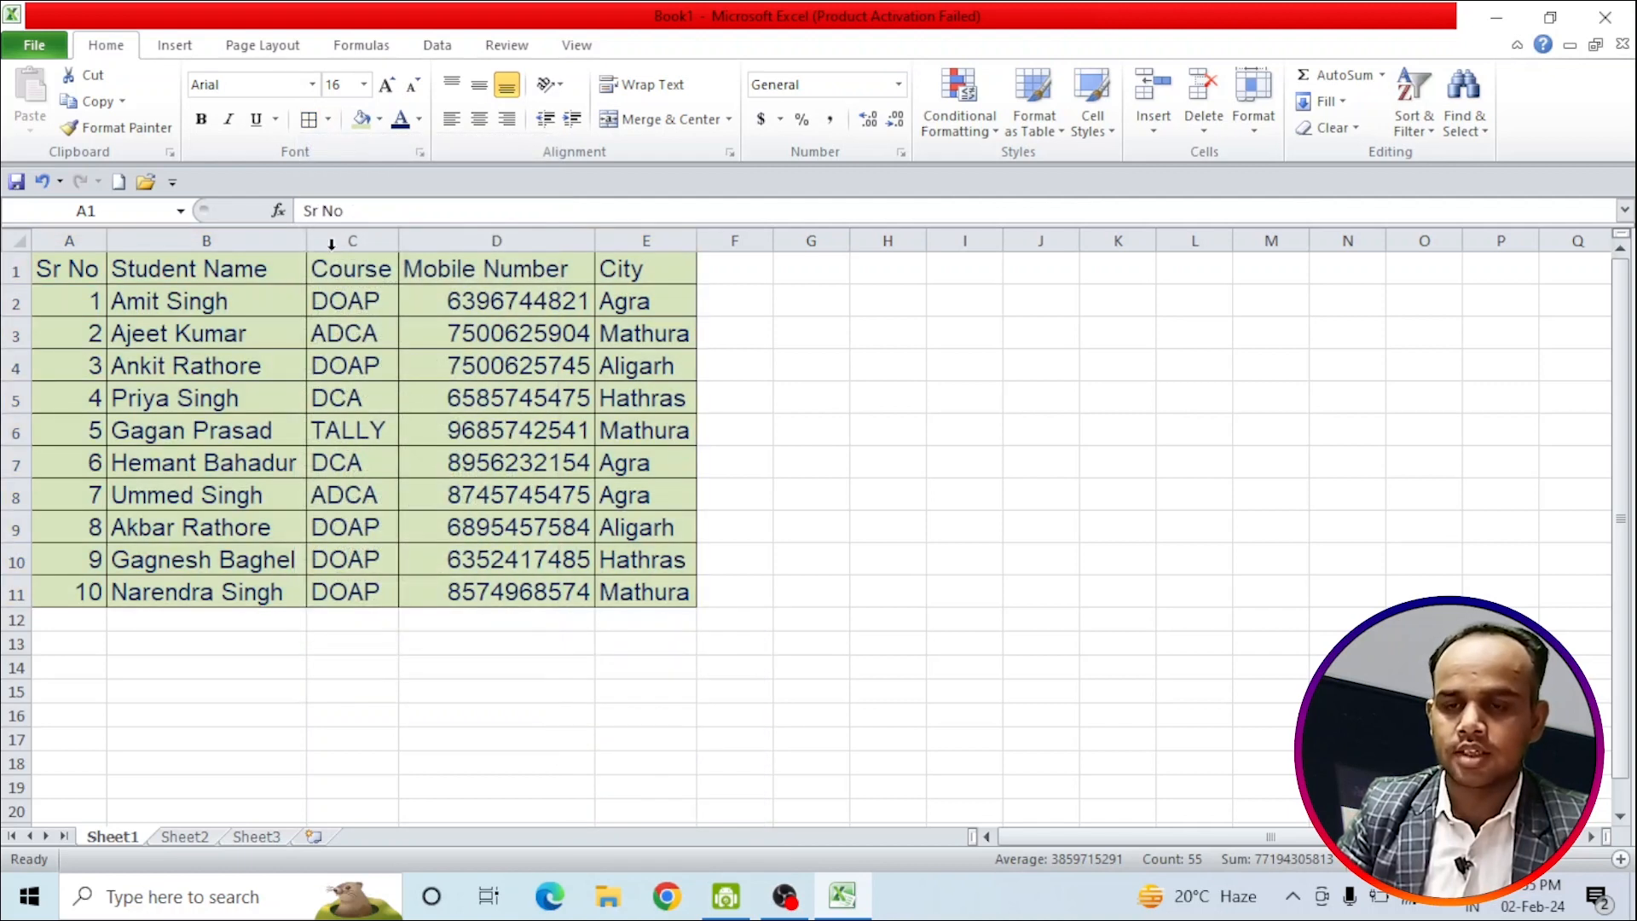
left_click(310, 122)
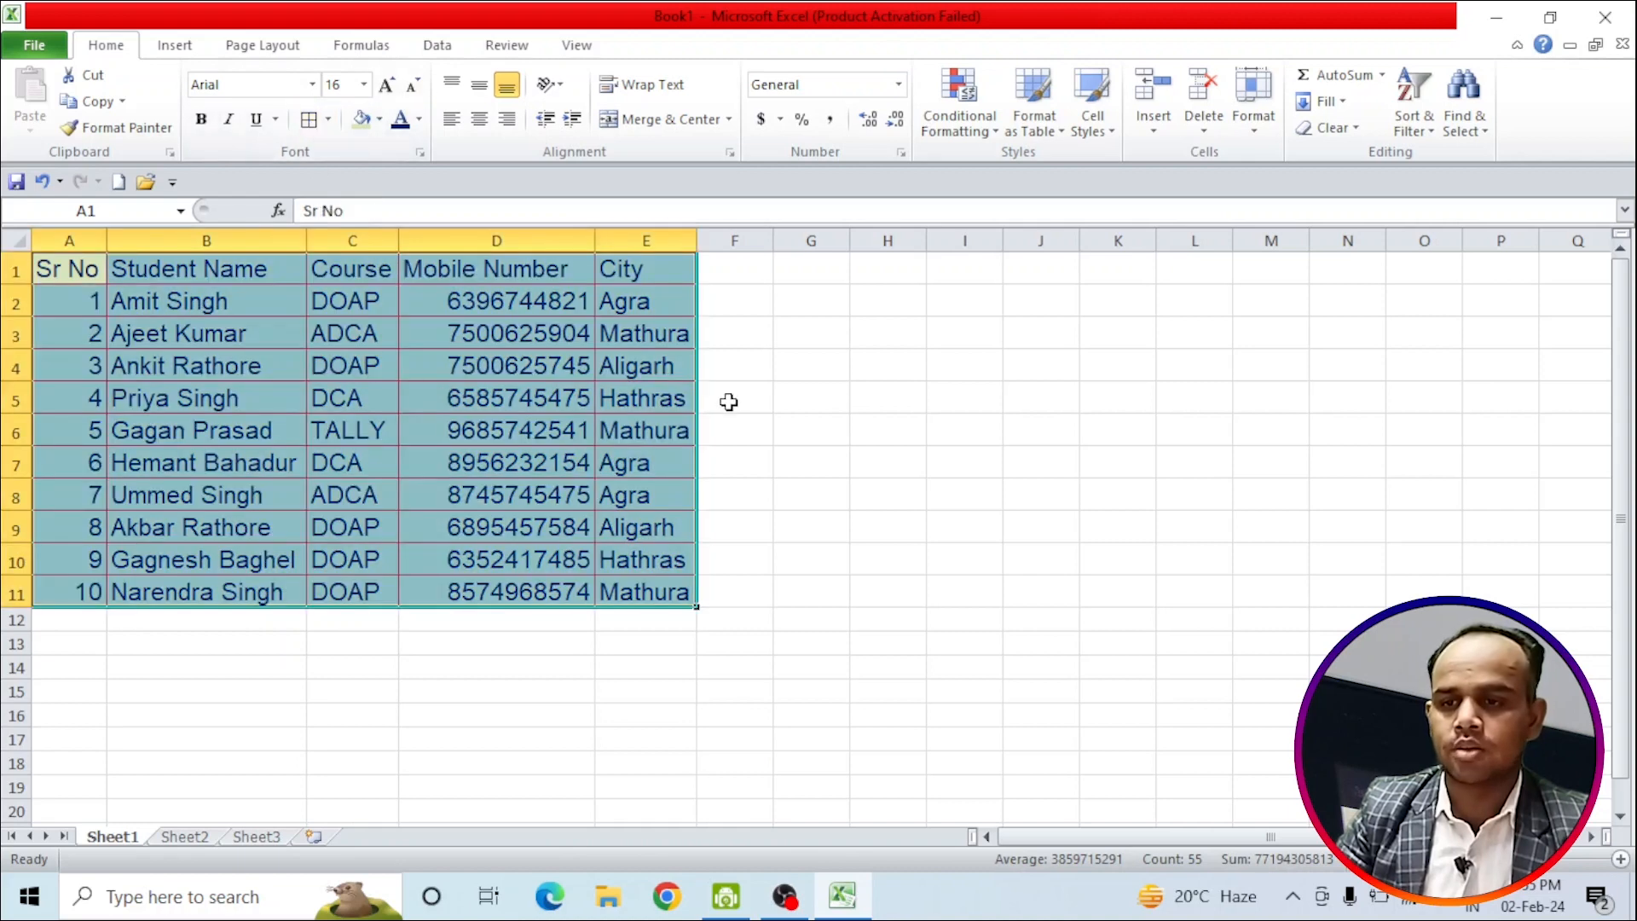
left_click(774, 398)
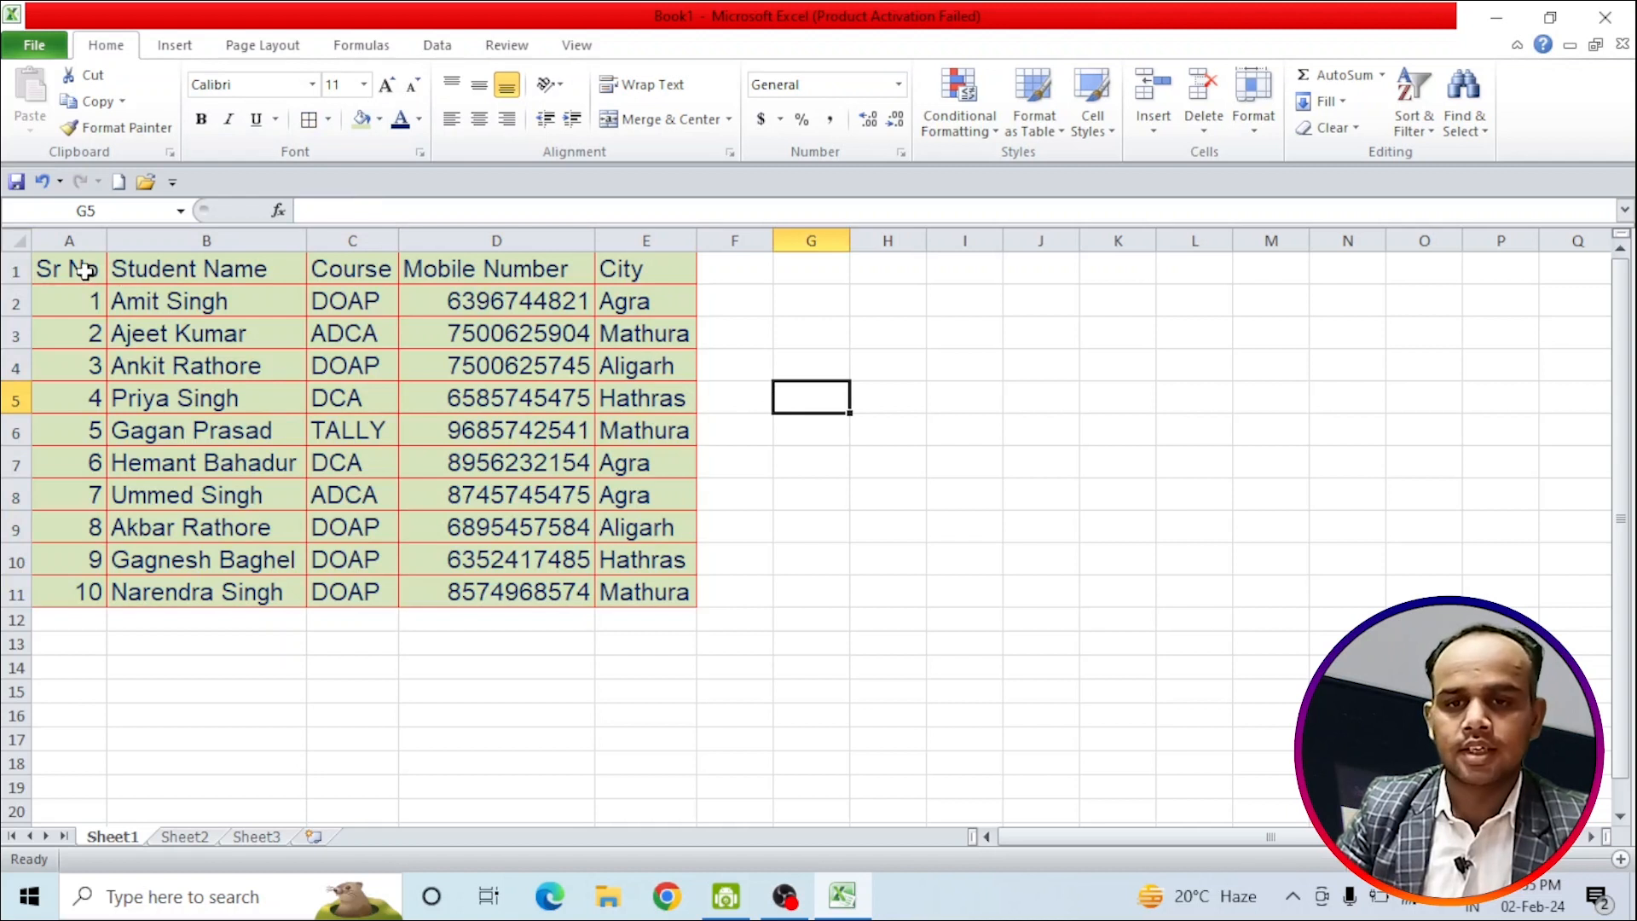
Set the border line style to the thickest solid line and reapply All Borders to the student table A1:E11
left_click_drag(85, 271, 628, 588)
left_click(329, 121)
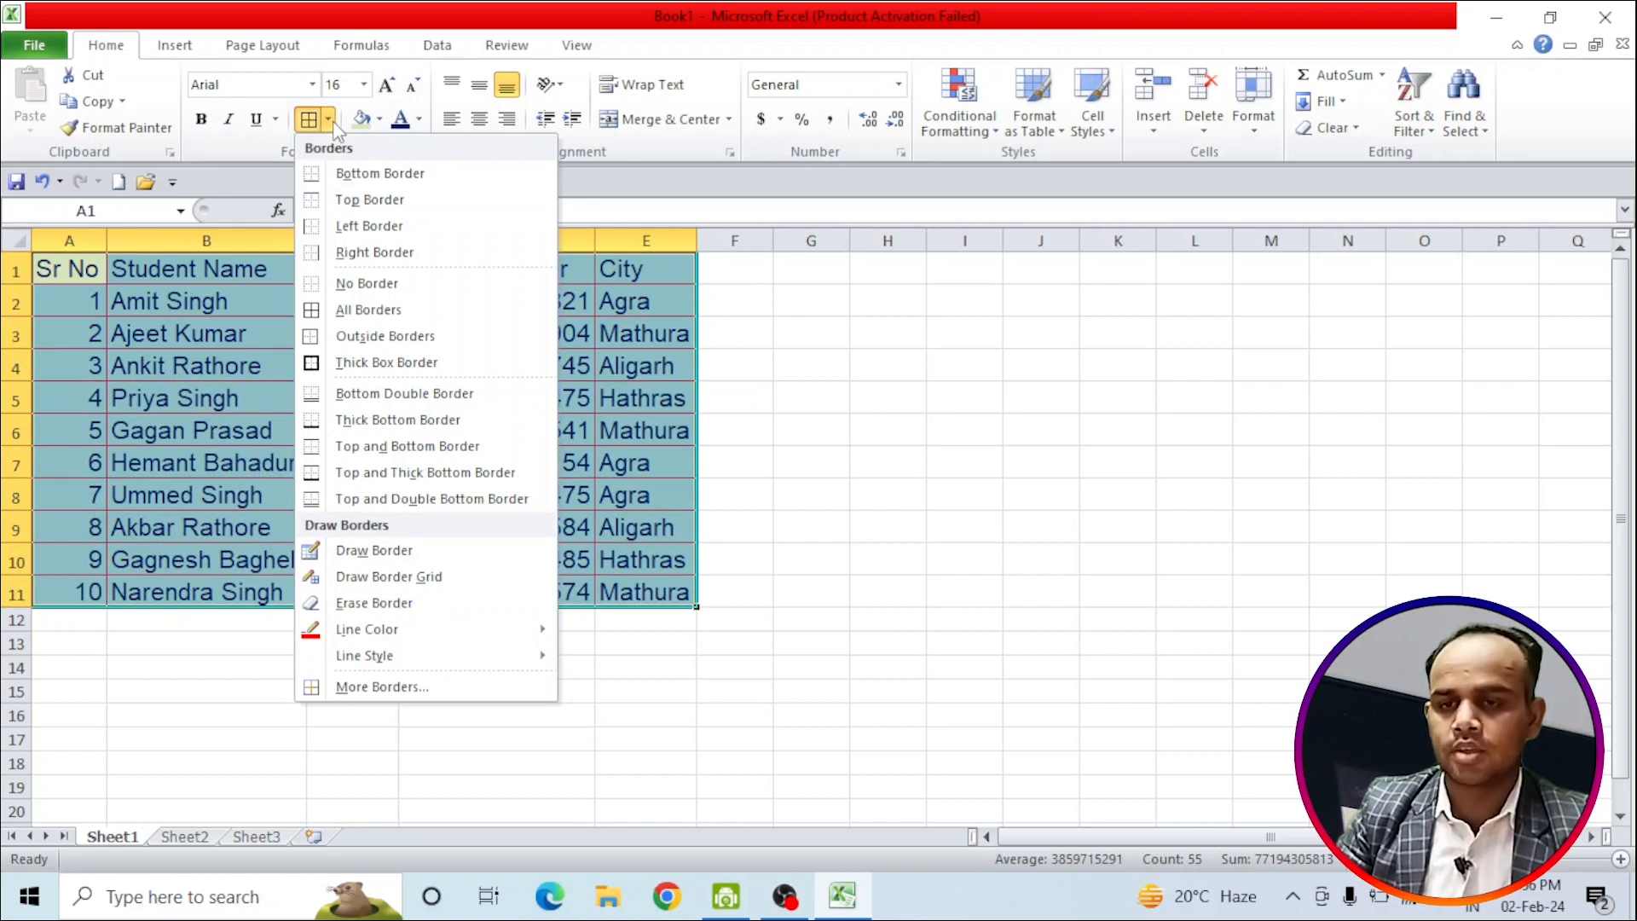
mouse_move(358, 665)
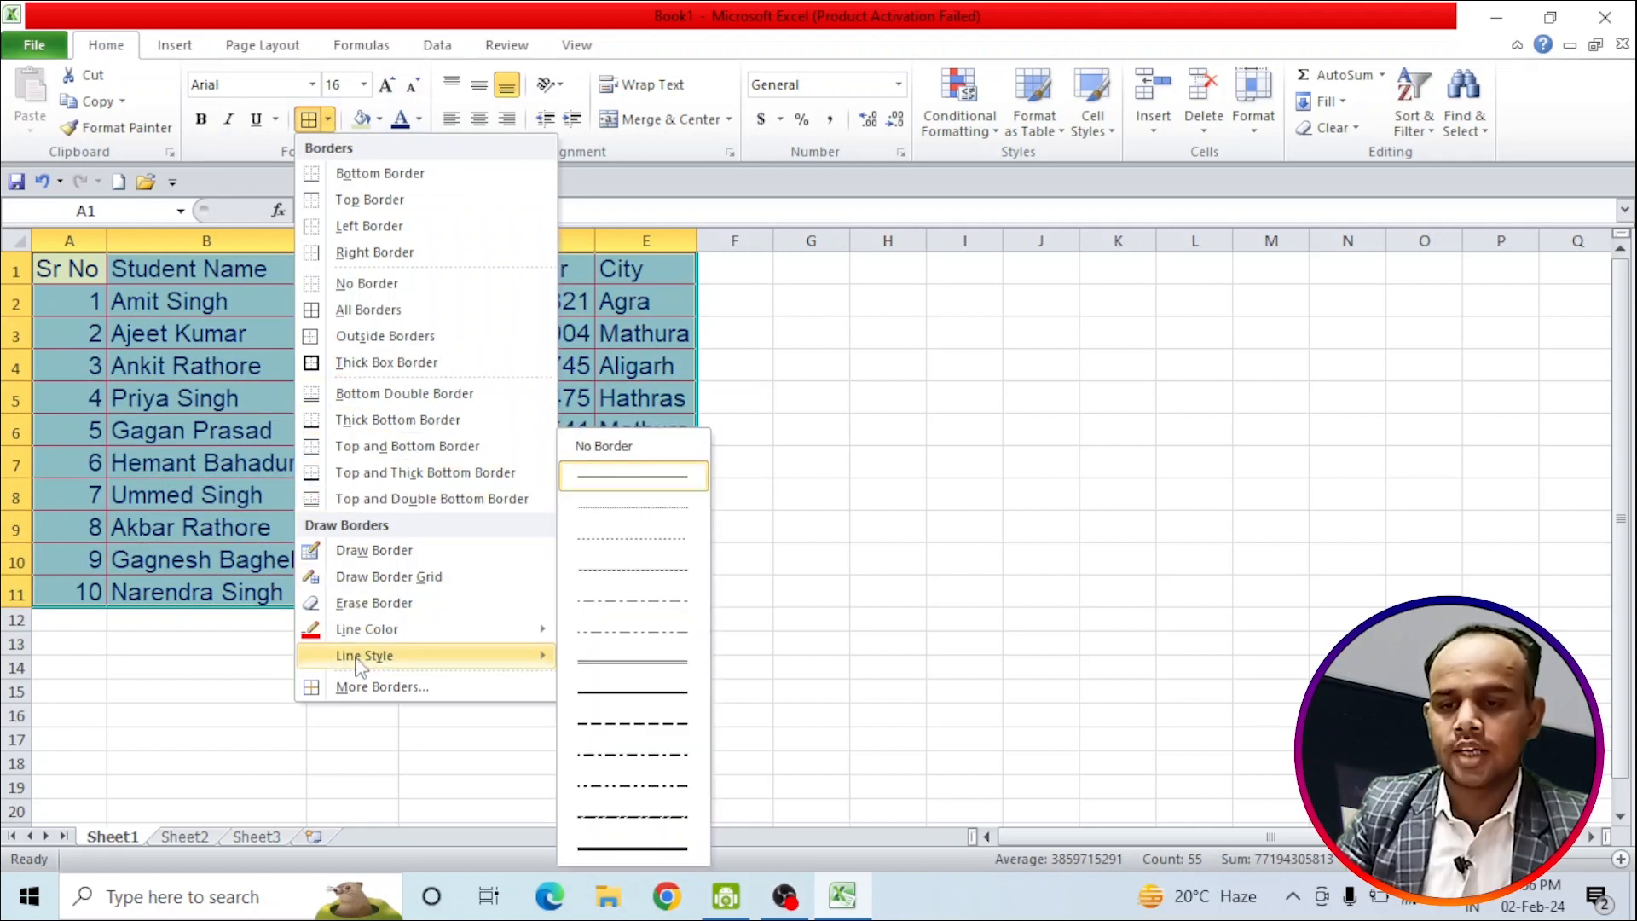
left_click(631, 849)
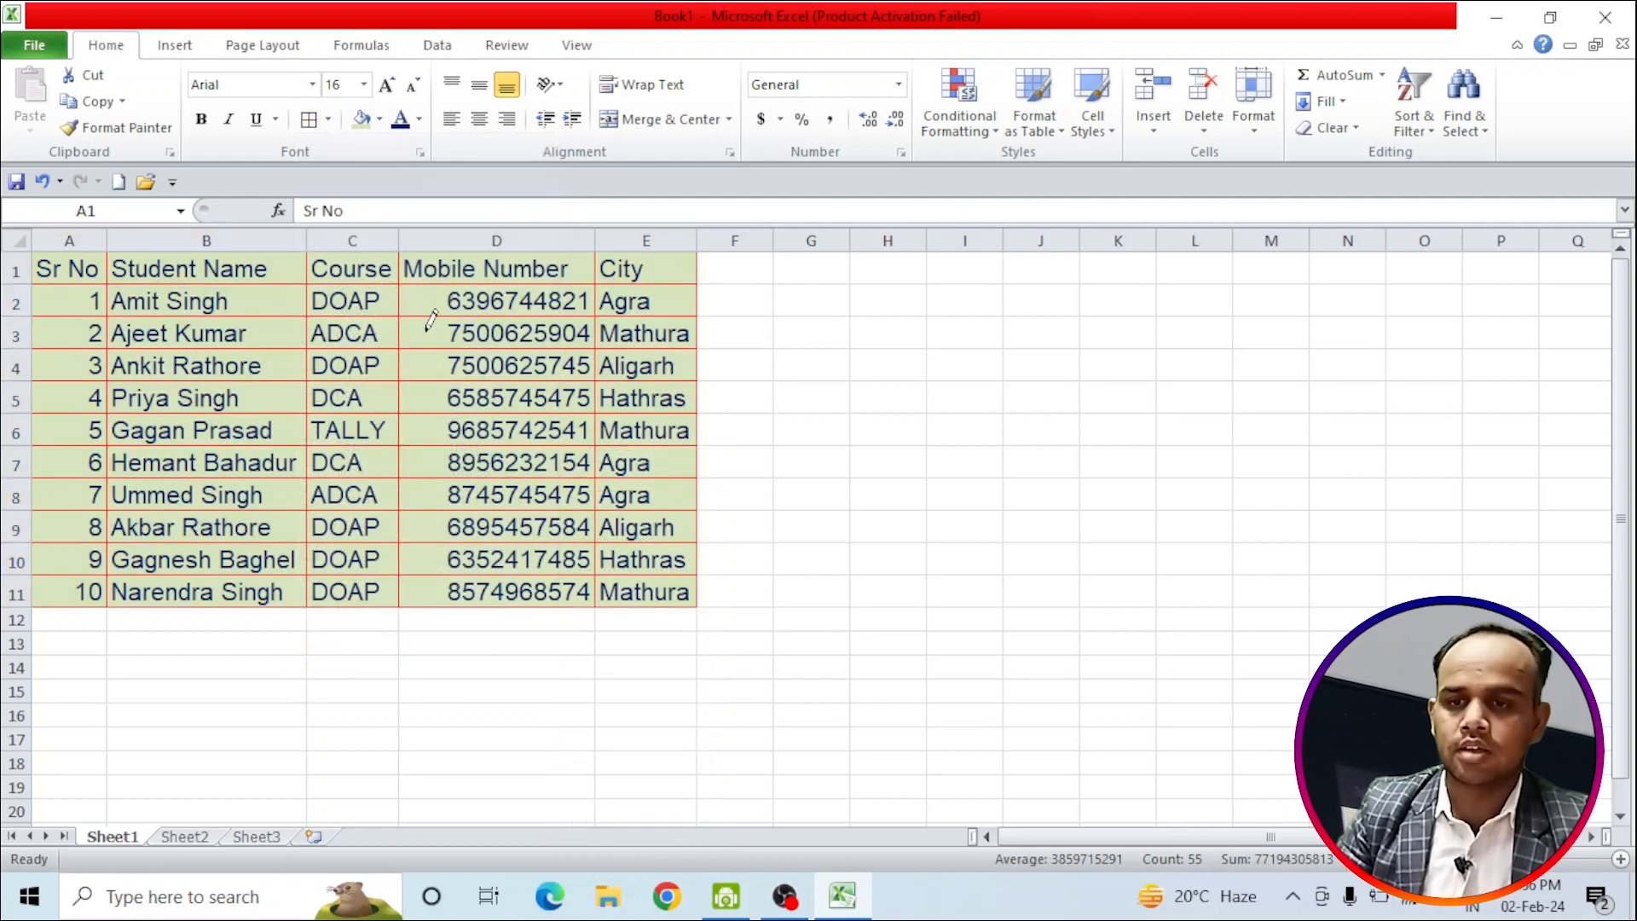
left_click(309, 119)
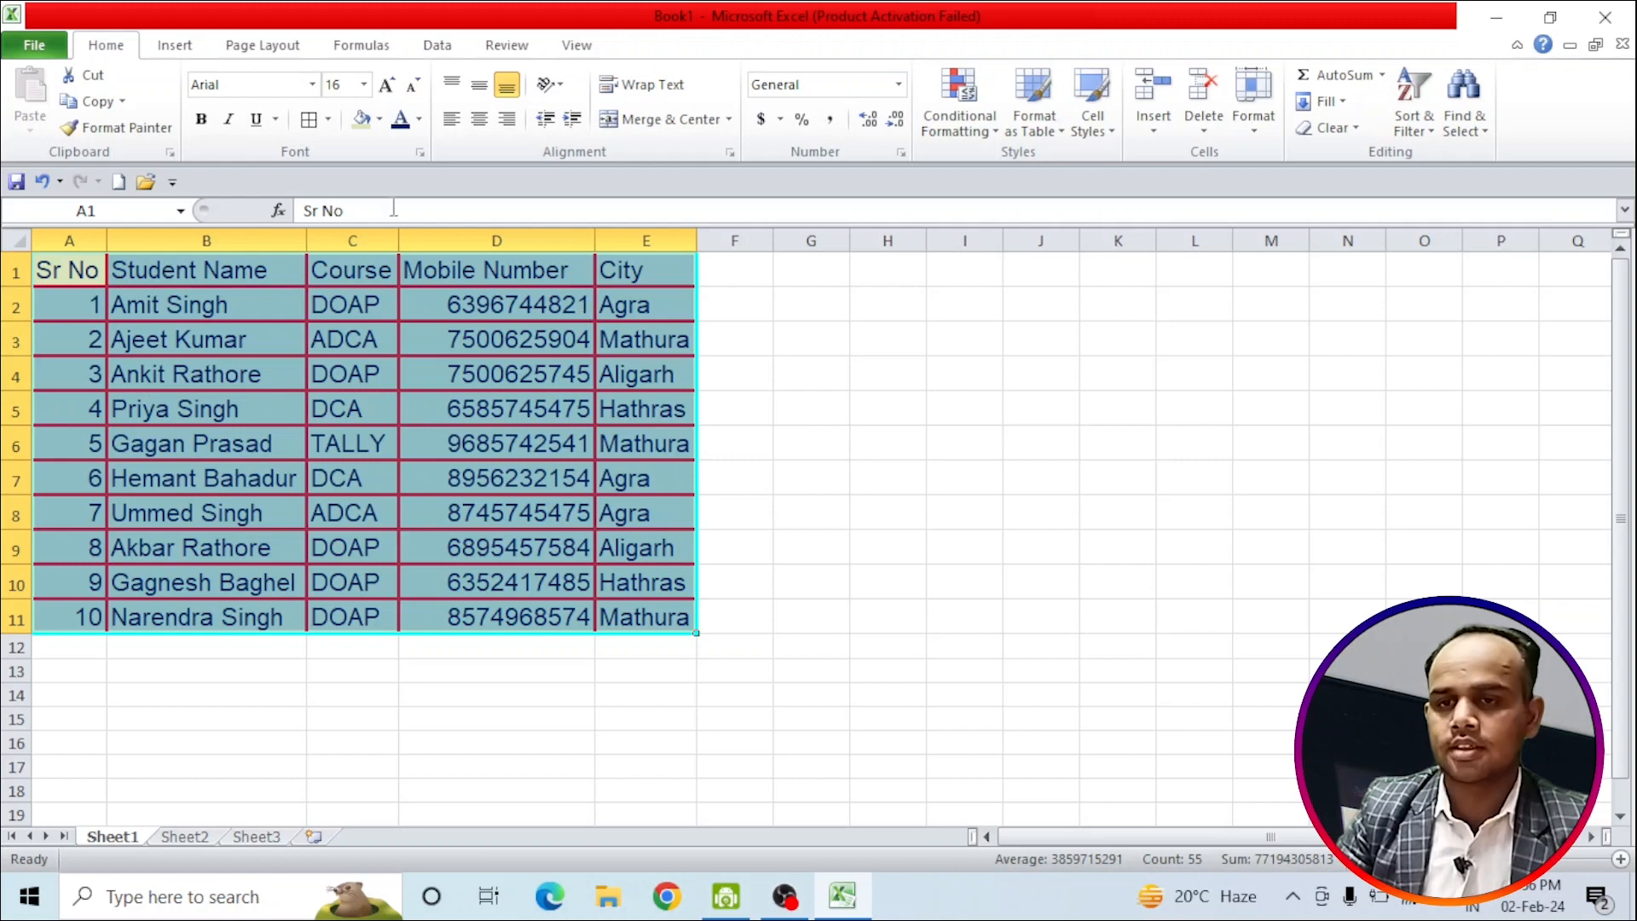
Erase the inner borders around the Mobile Number and City cells in the table's first three rows with Erase Border
left_click(328, 120)
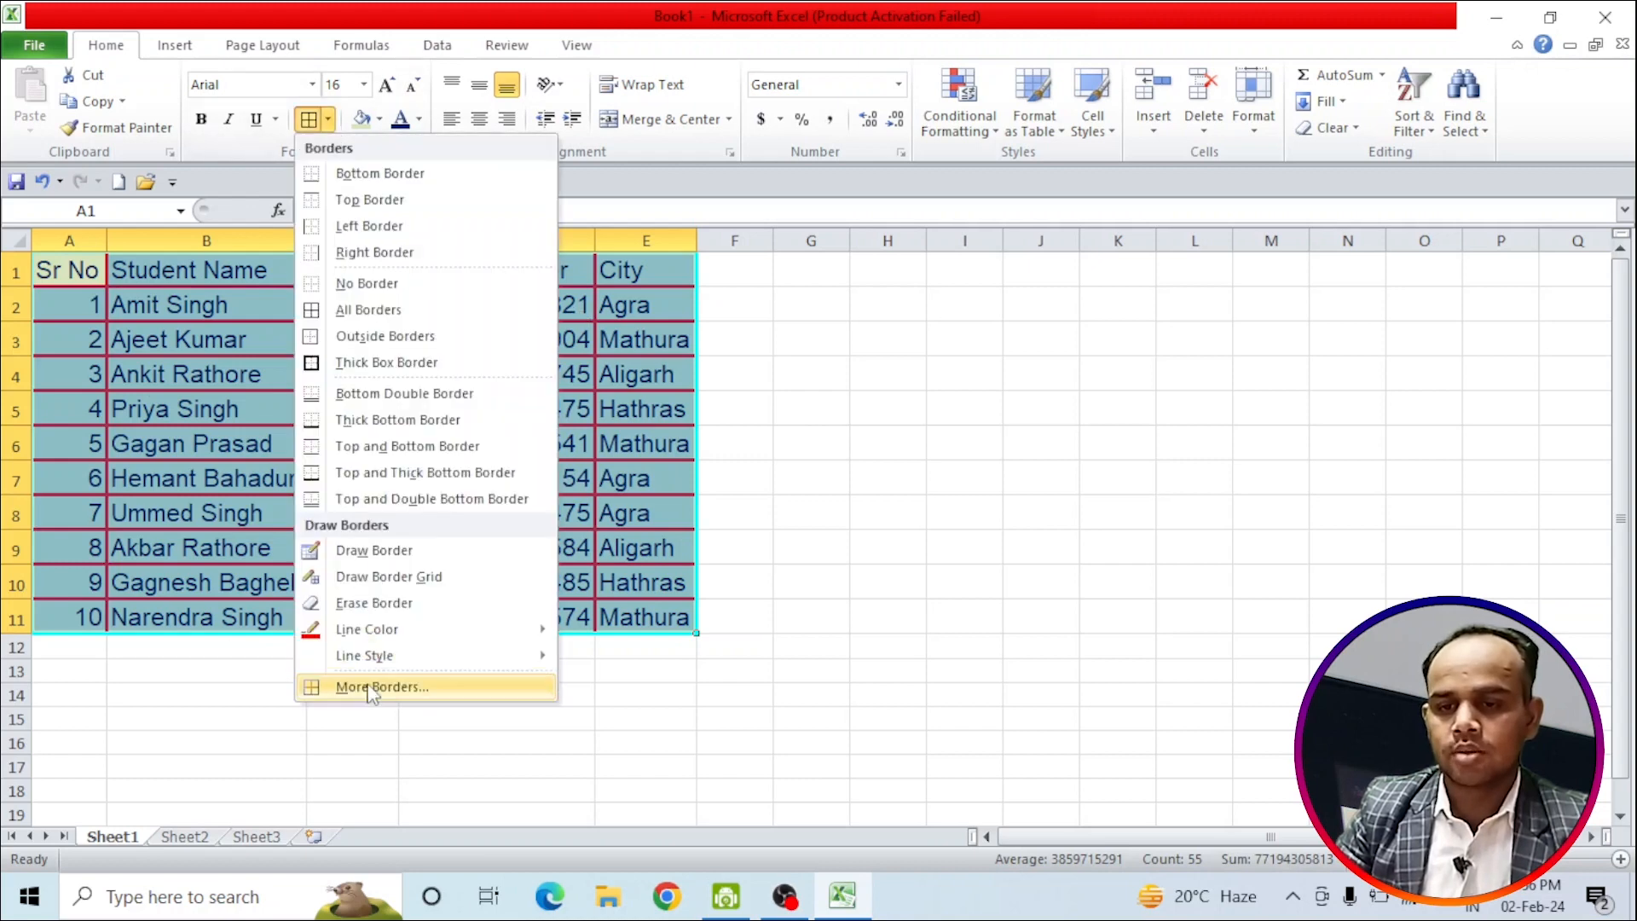
key("Escape")
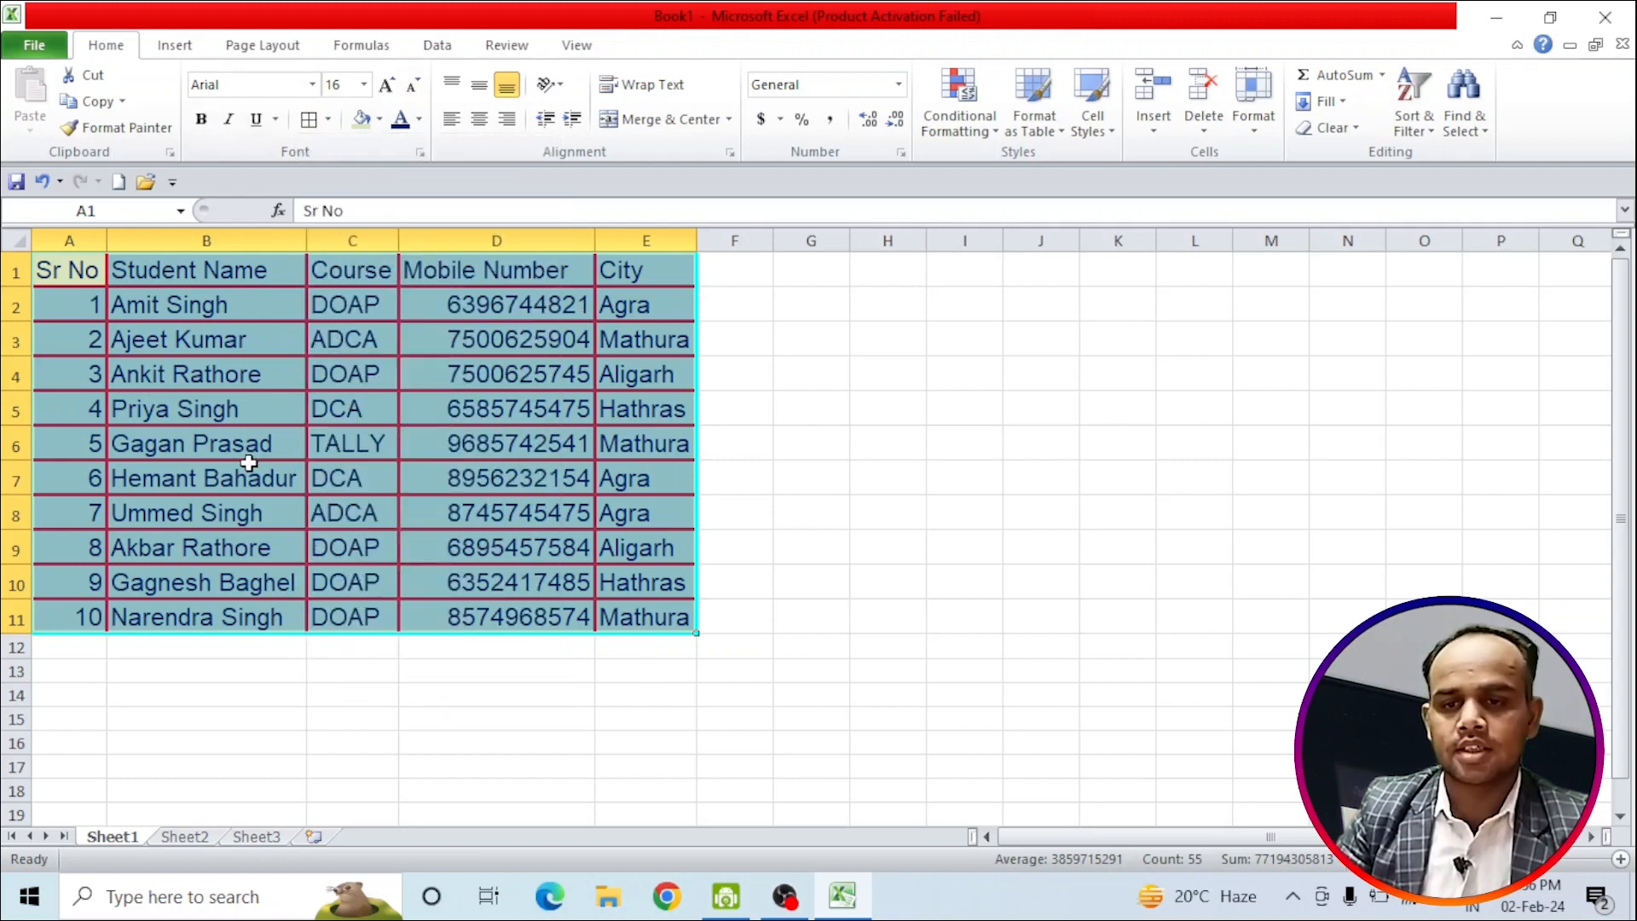
left_click(328, 120)
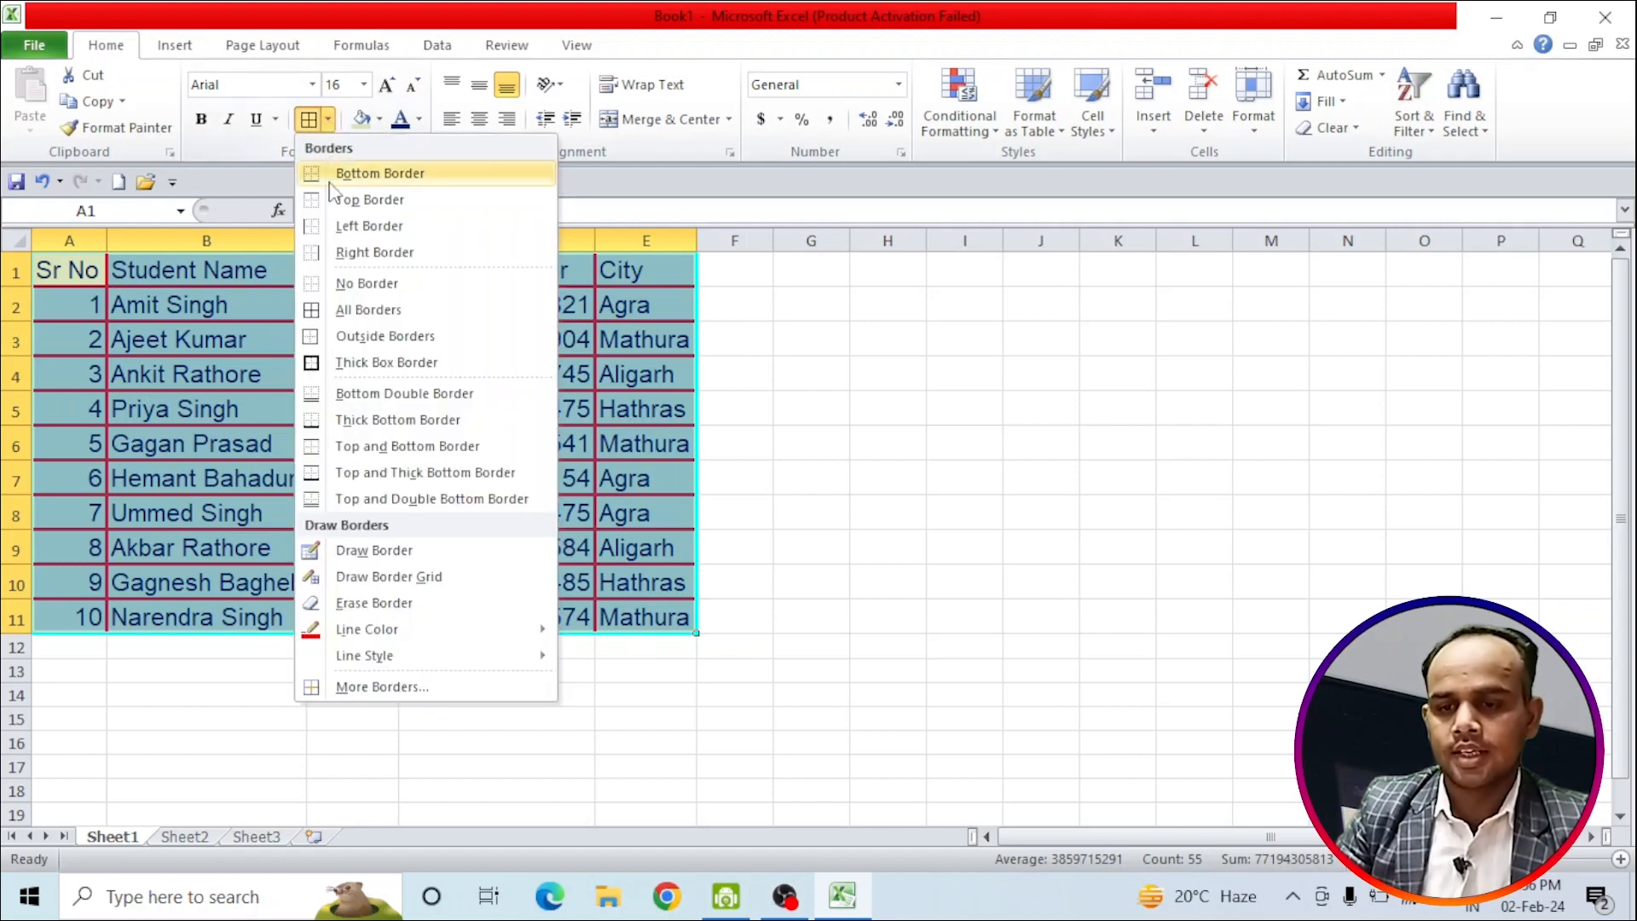
left_click(373, 603)
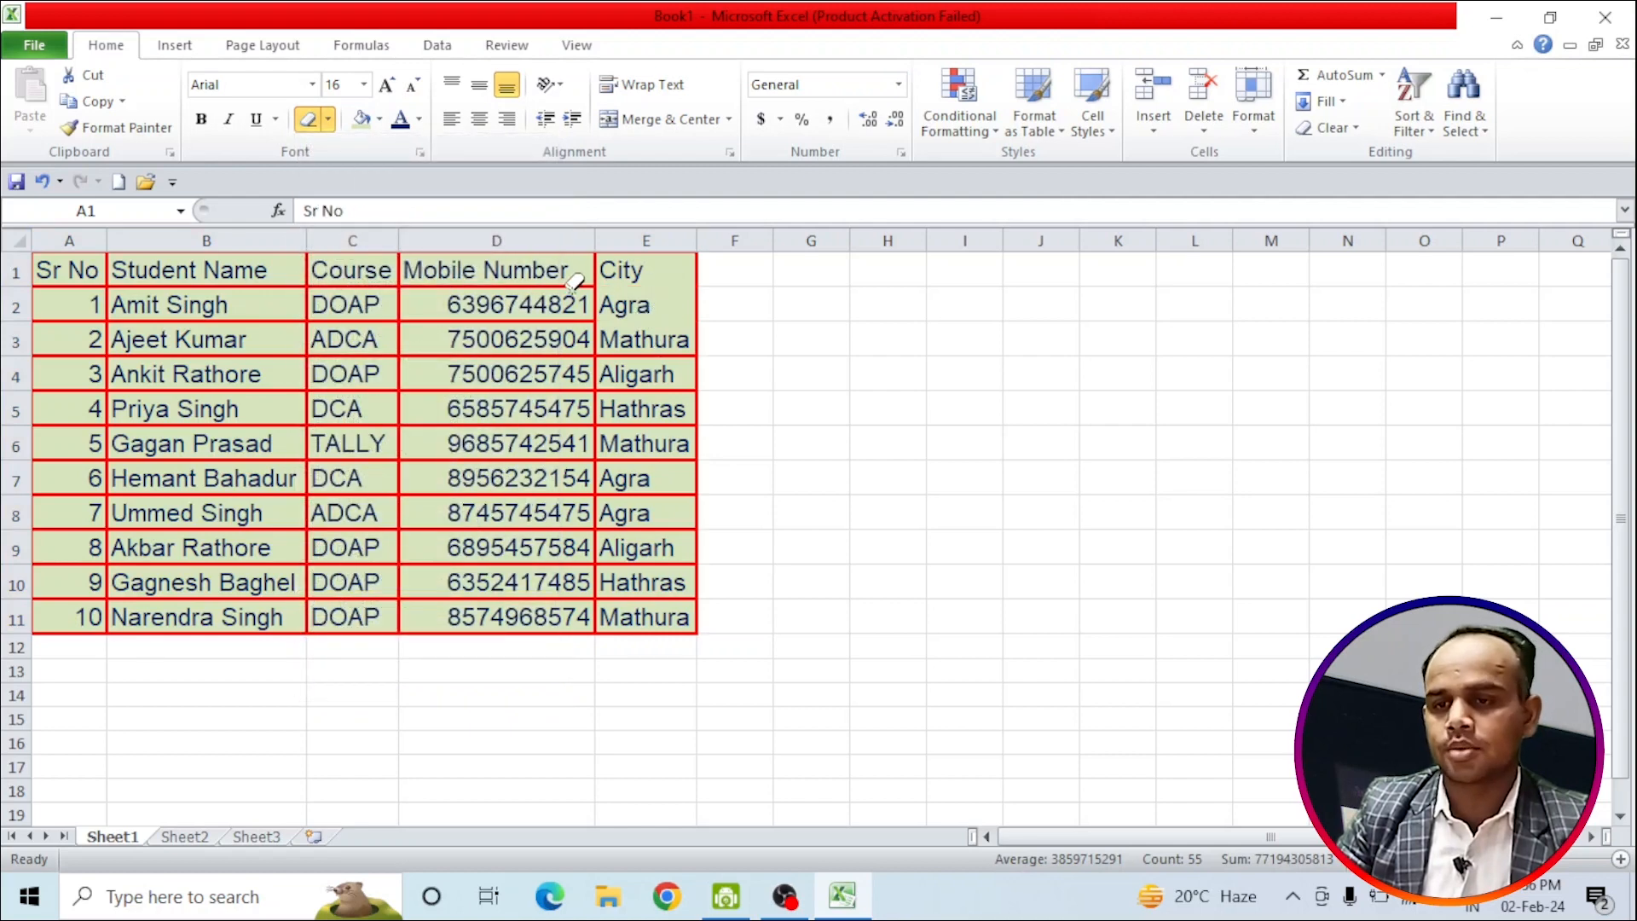
left_click(534, 319)
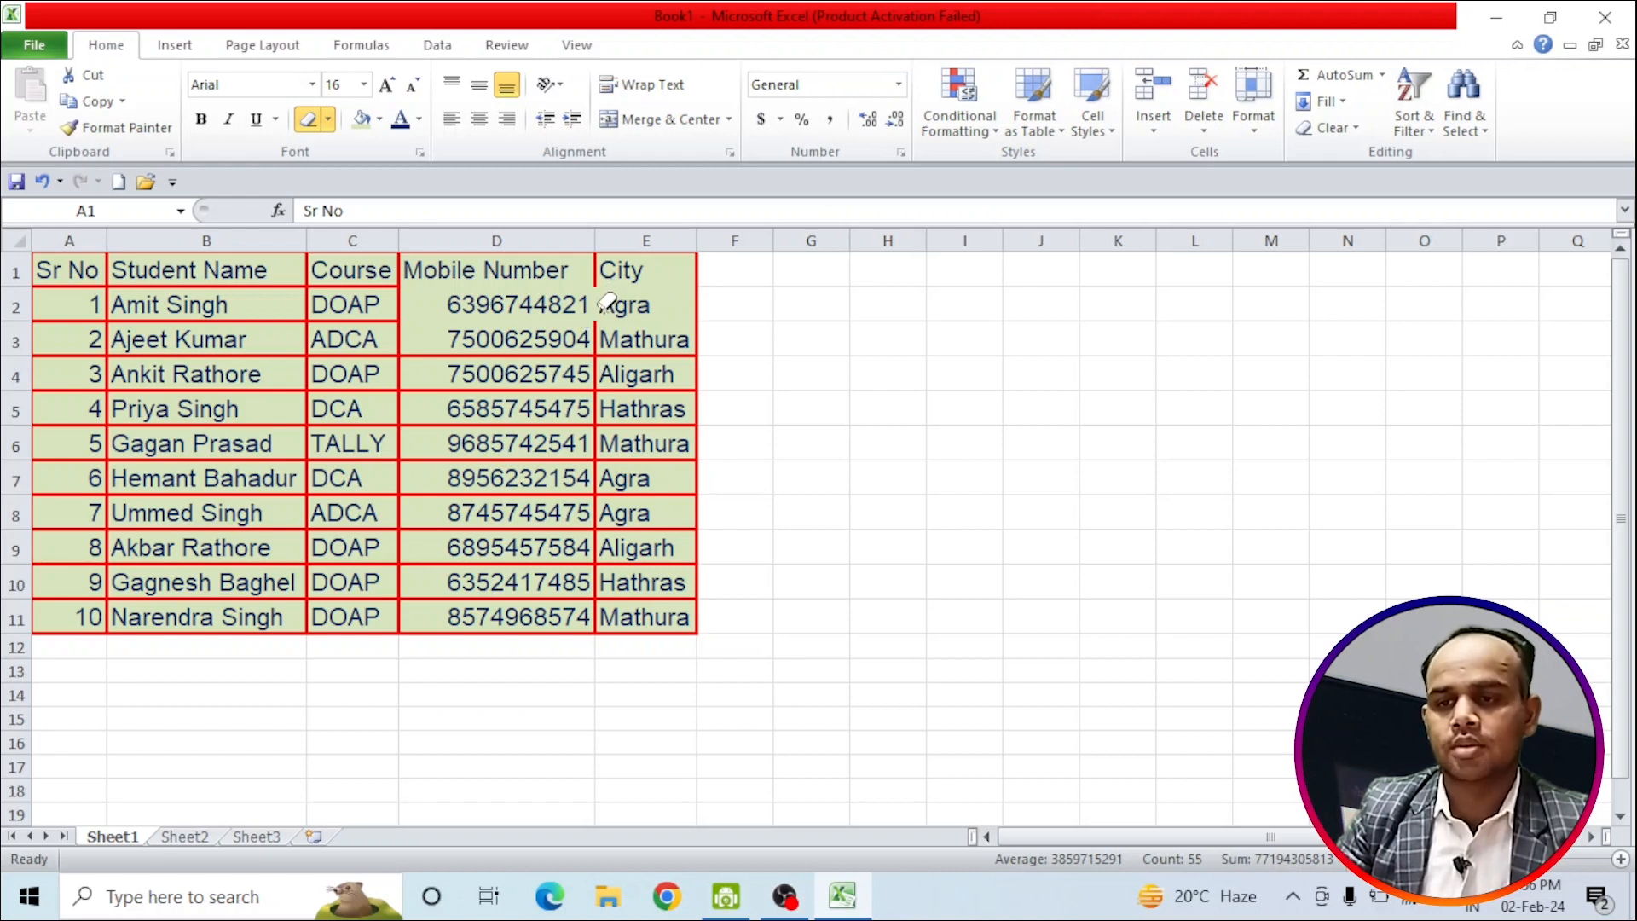
left_click(595, 271)
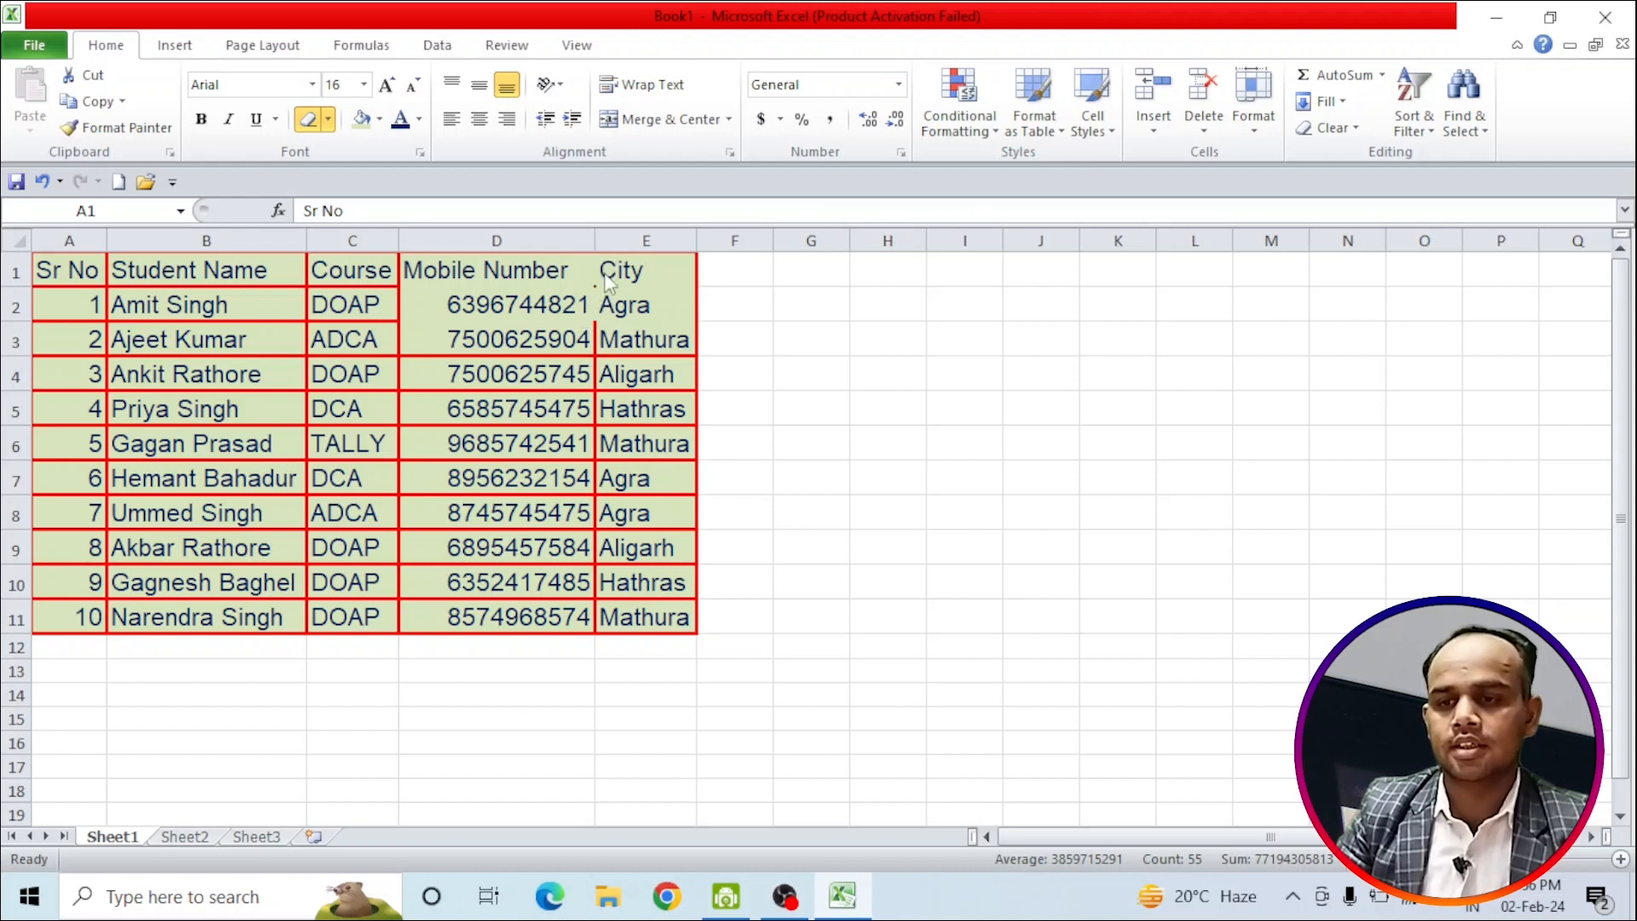
left_click(597, 334)
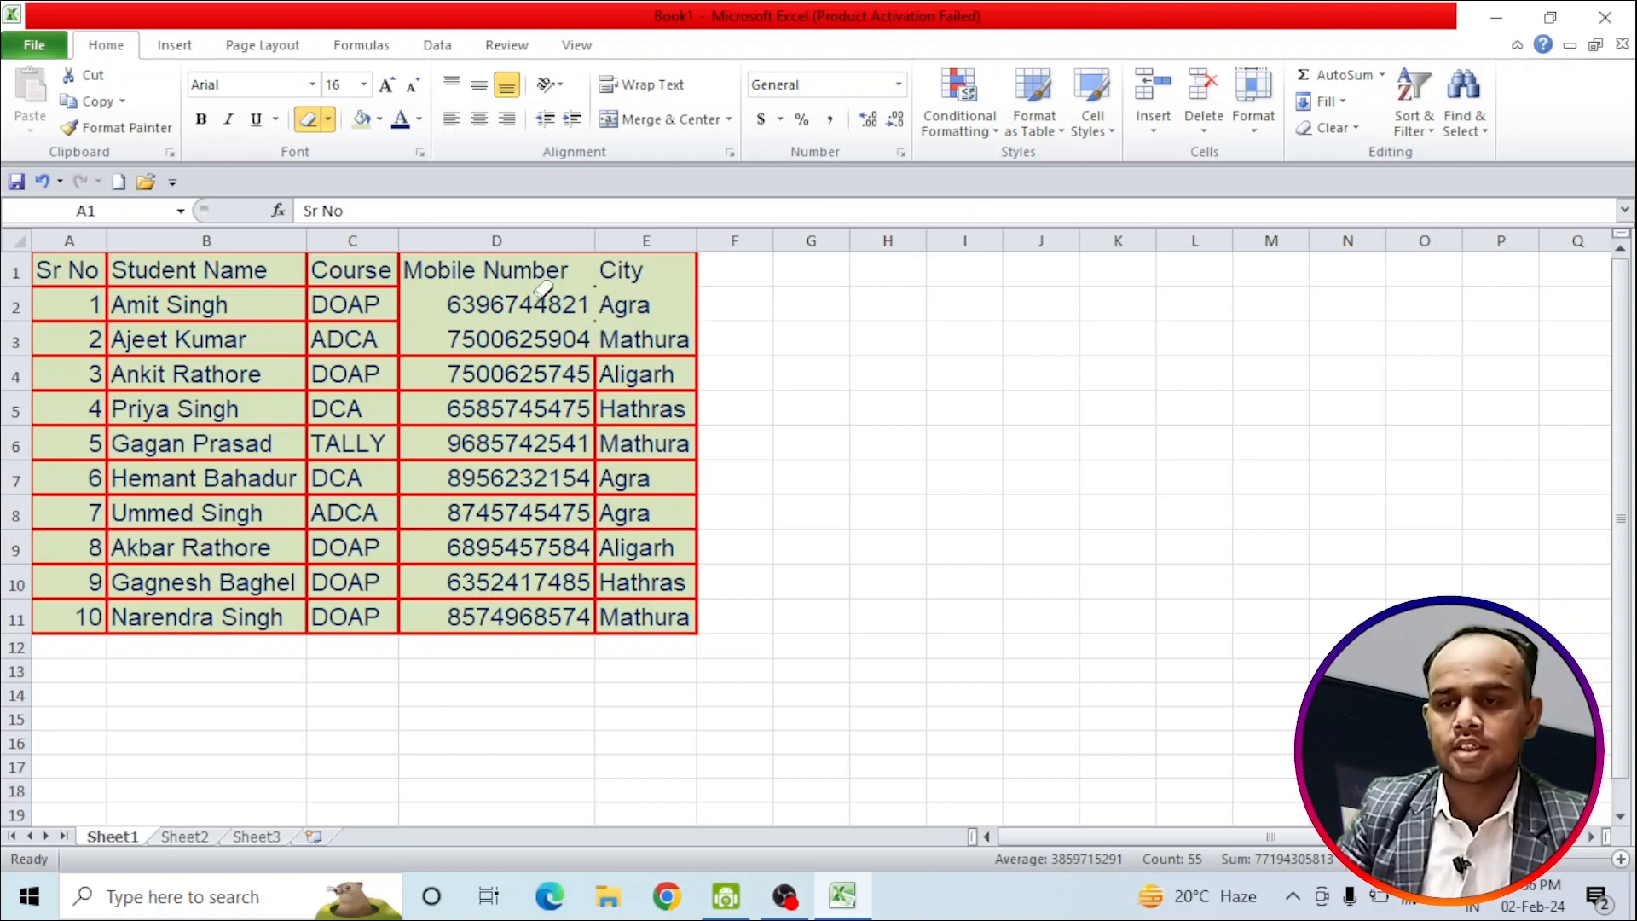
Redraw the erased borders around the Mobile Number and City cells in the first three rows with Draw Border
left_click(329, 120)
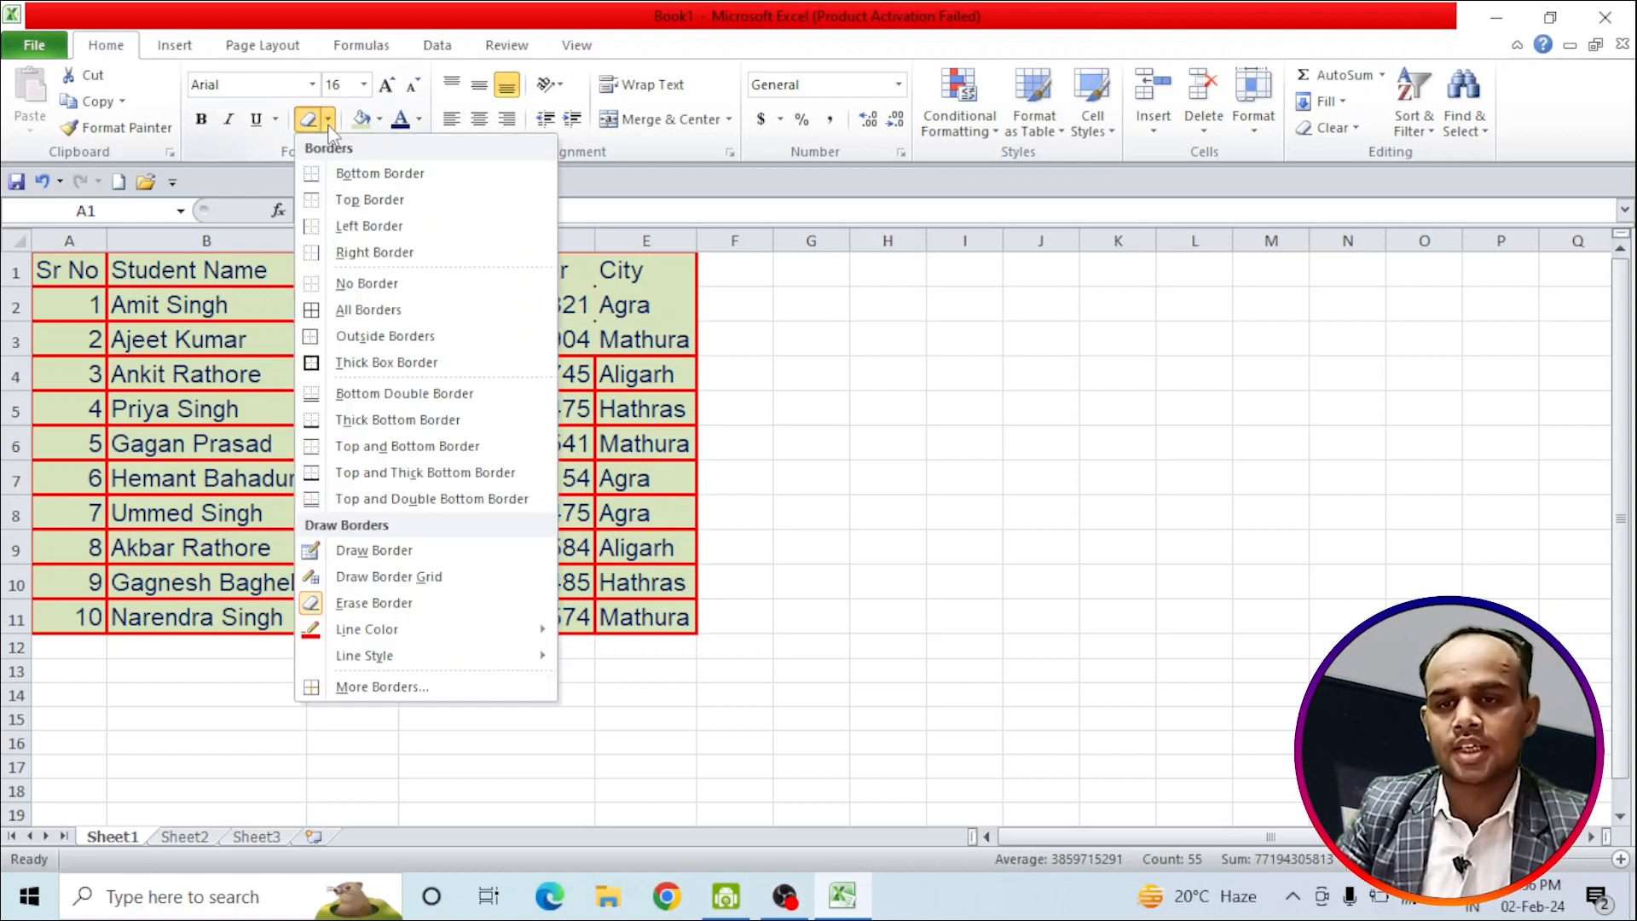
left_click(368, 550)
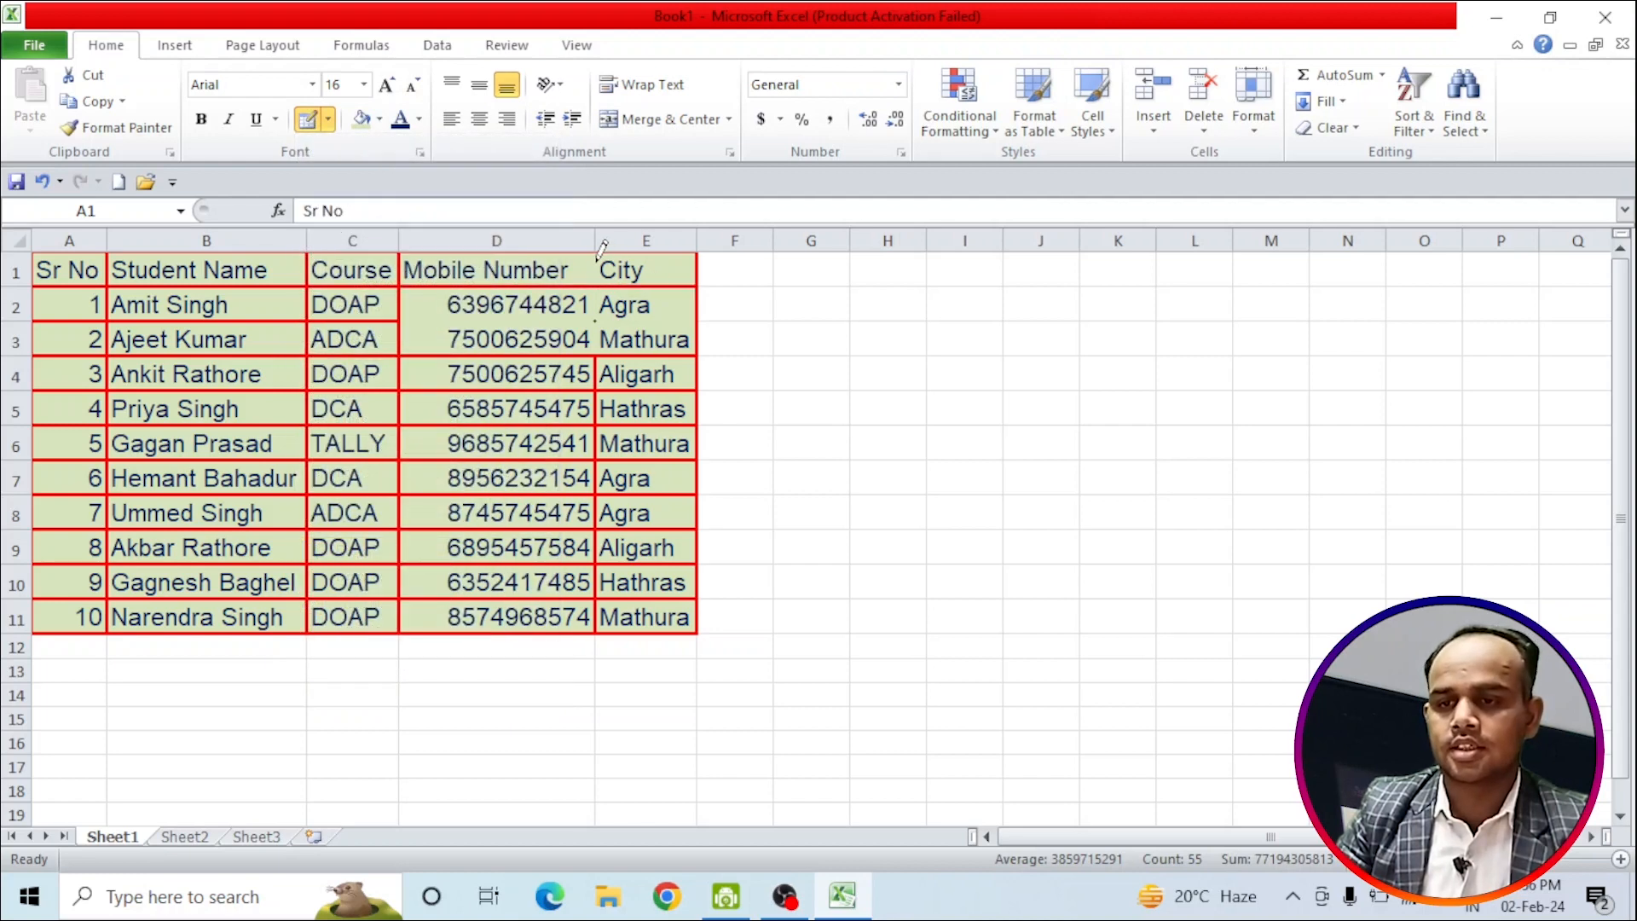
left_click_drag(597, 254, 595, 353)
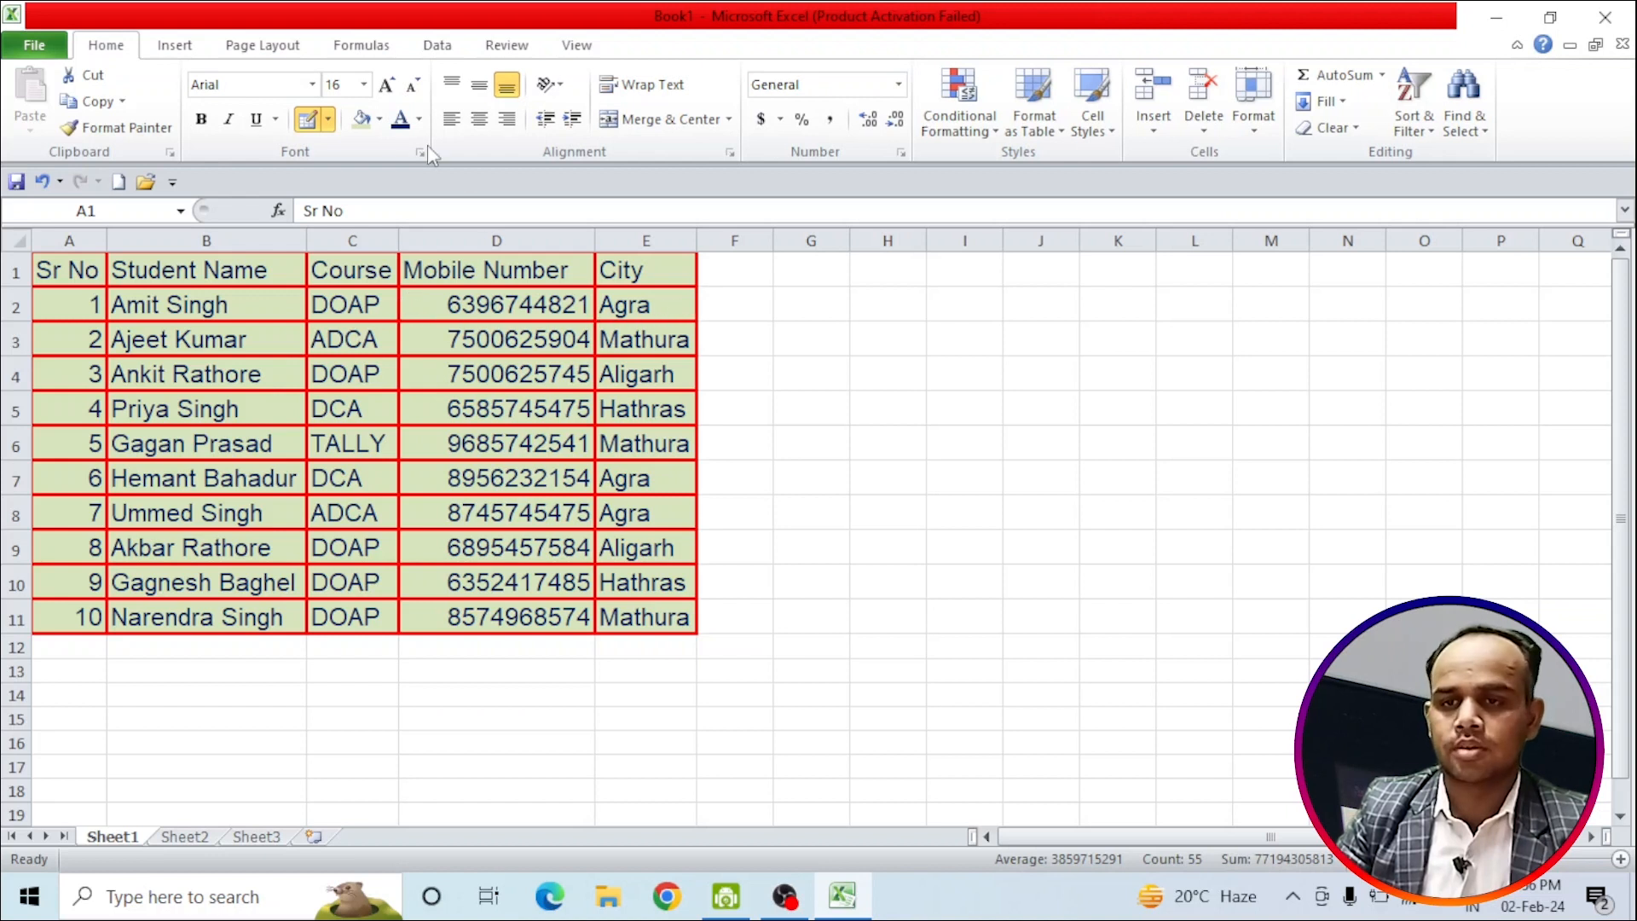
In the Format Cells border settings for A1:E11, clear all borders with None, then apply the Outline and Inside presets
left_click(329, 120)
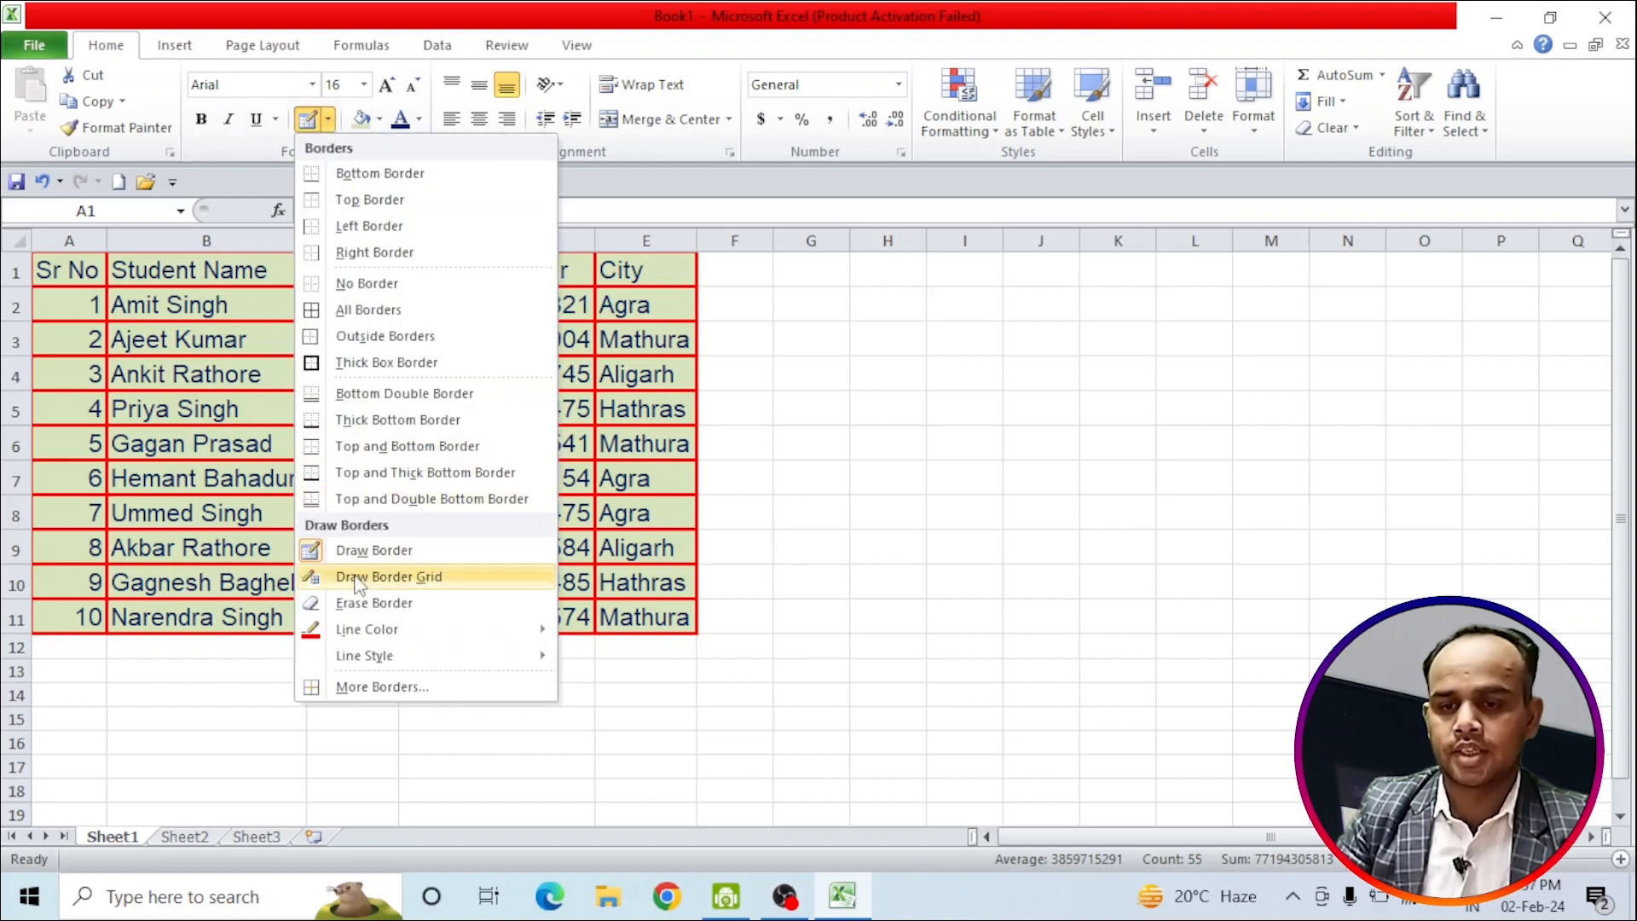
left_click(368, 687)
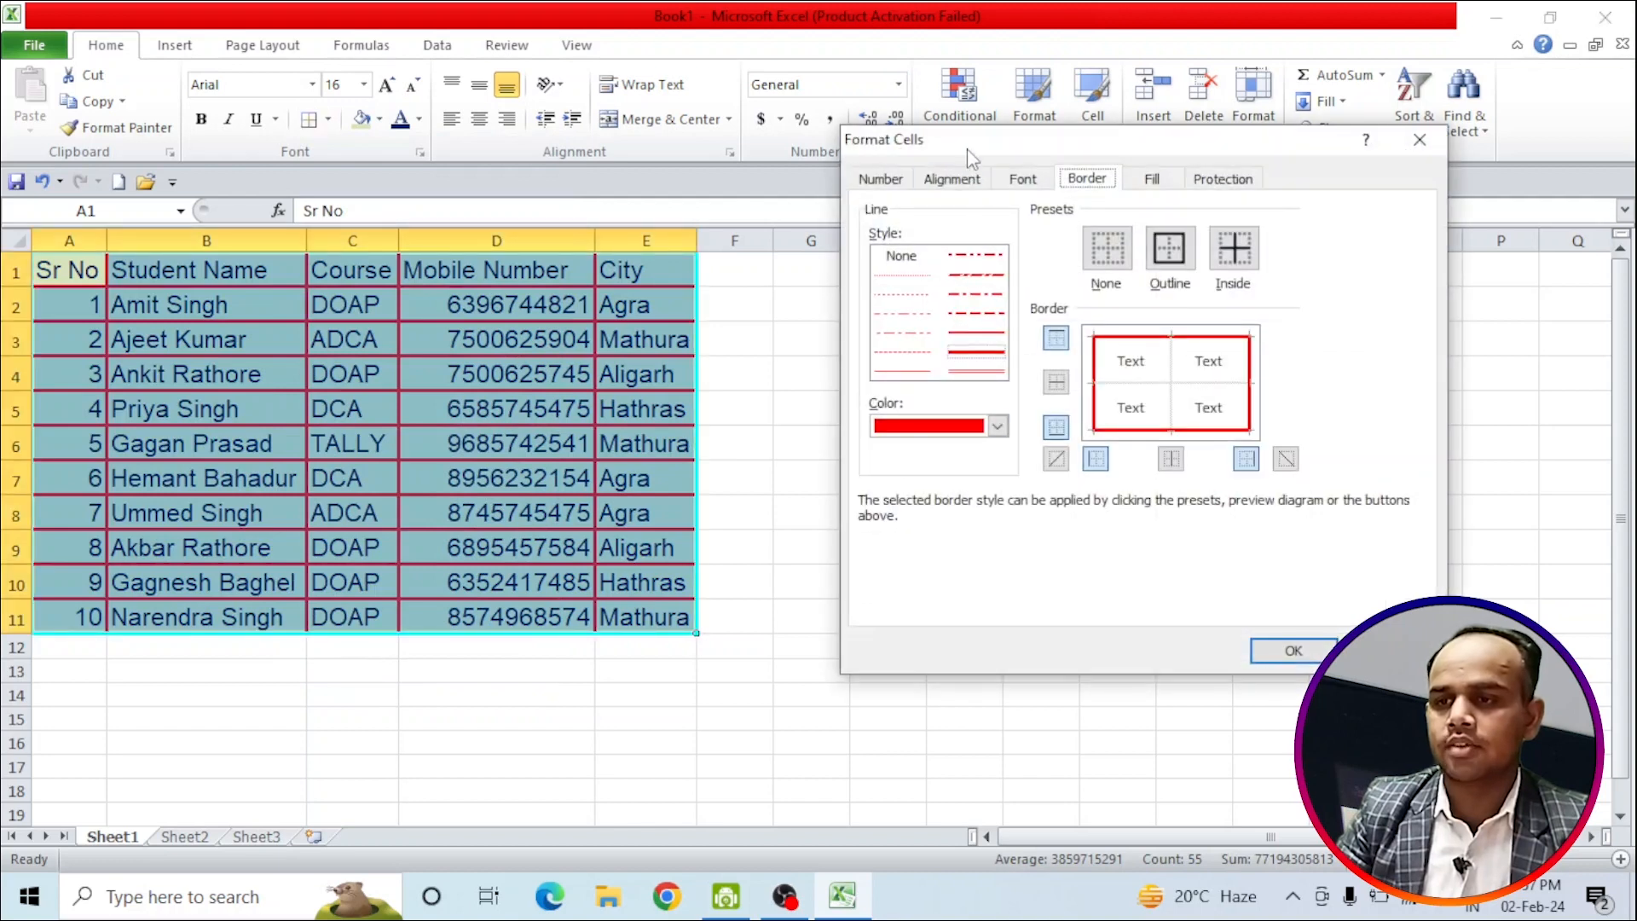
left_click_drag(970, 158, 853, 163)
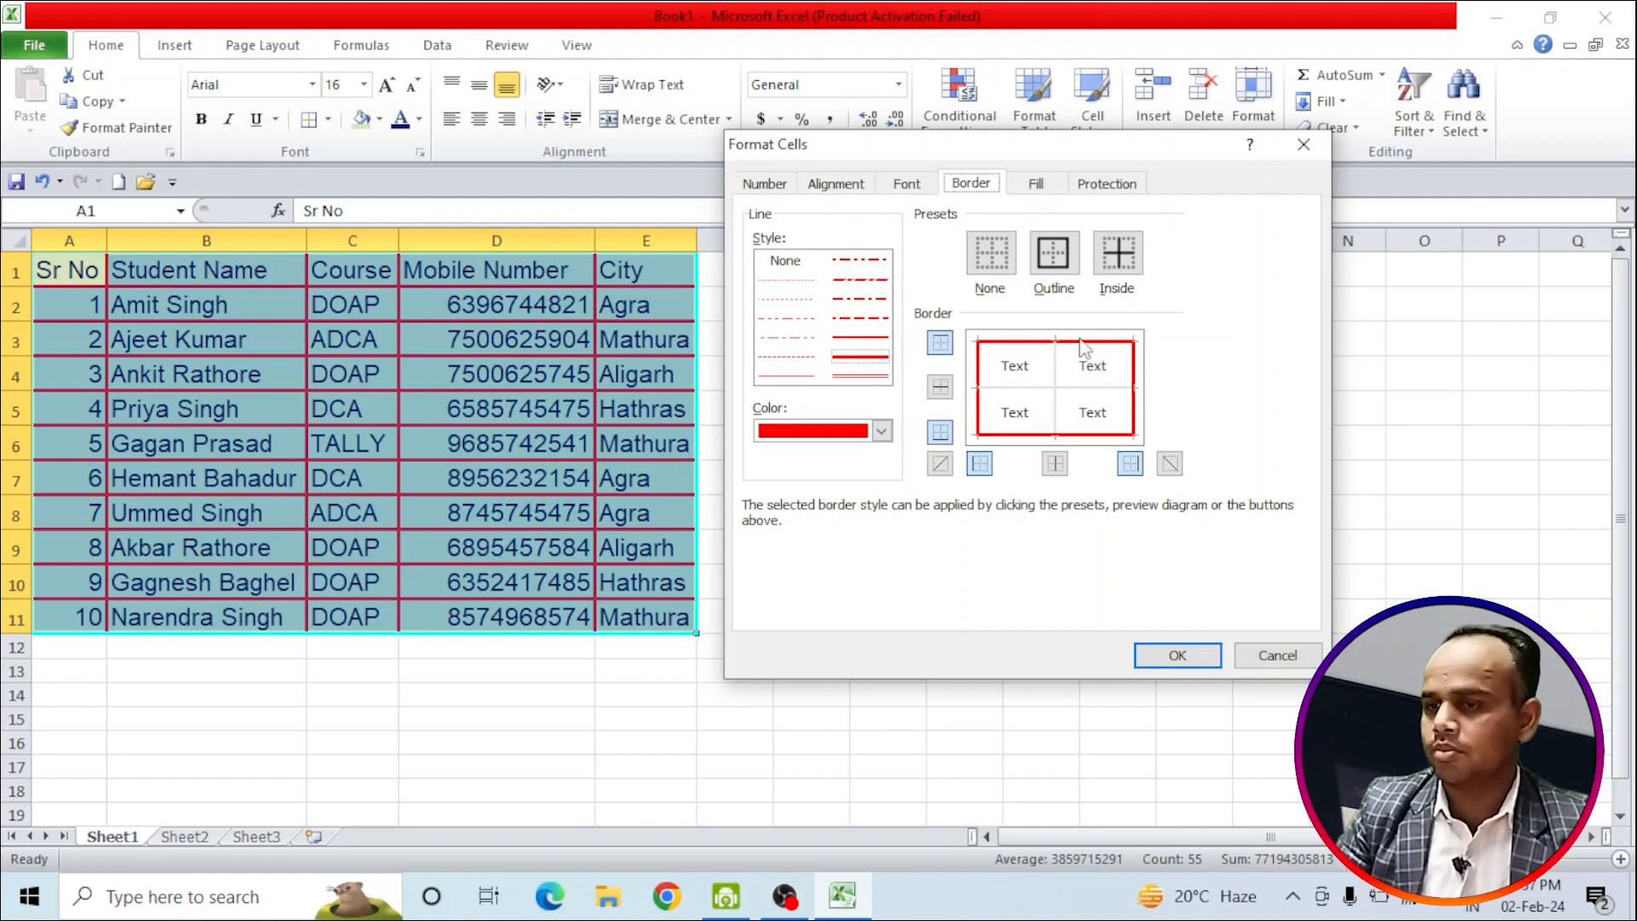
left_click(991, 253)
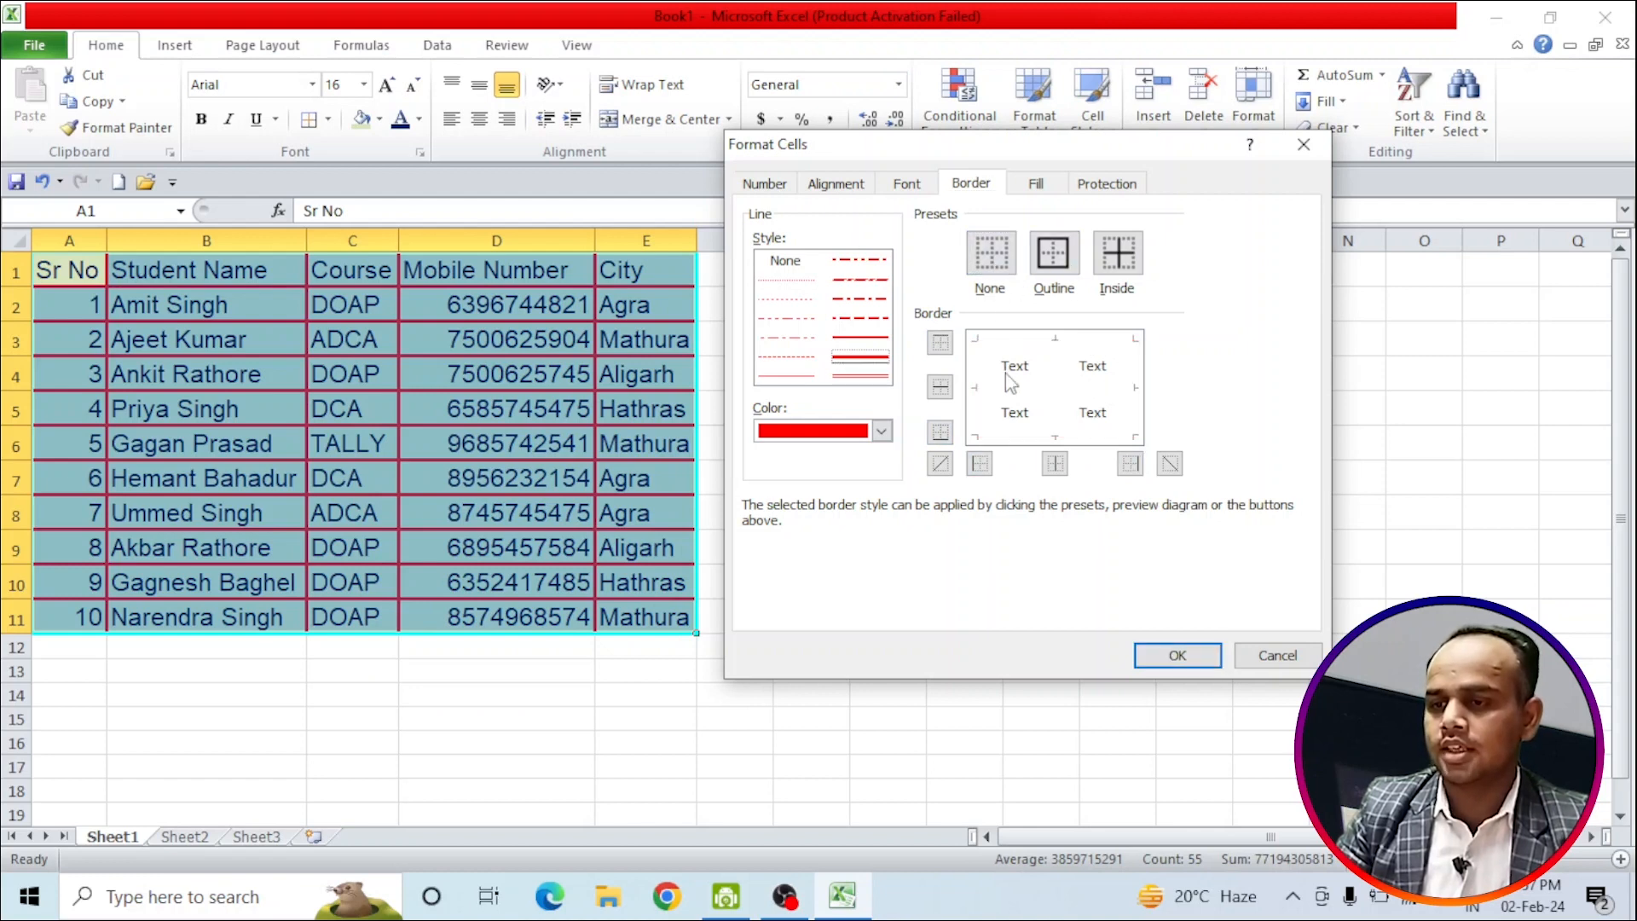
left_click(1057, 260)
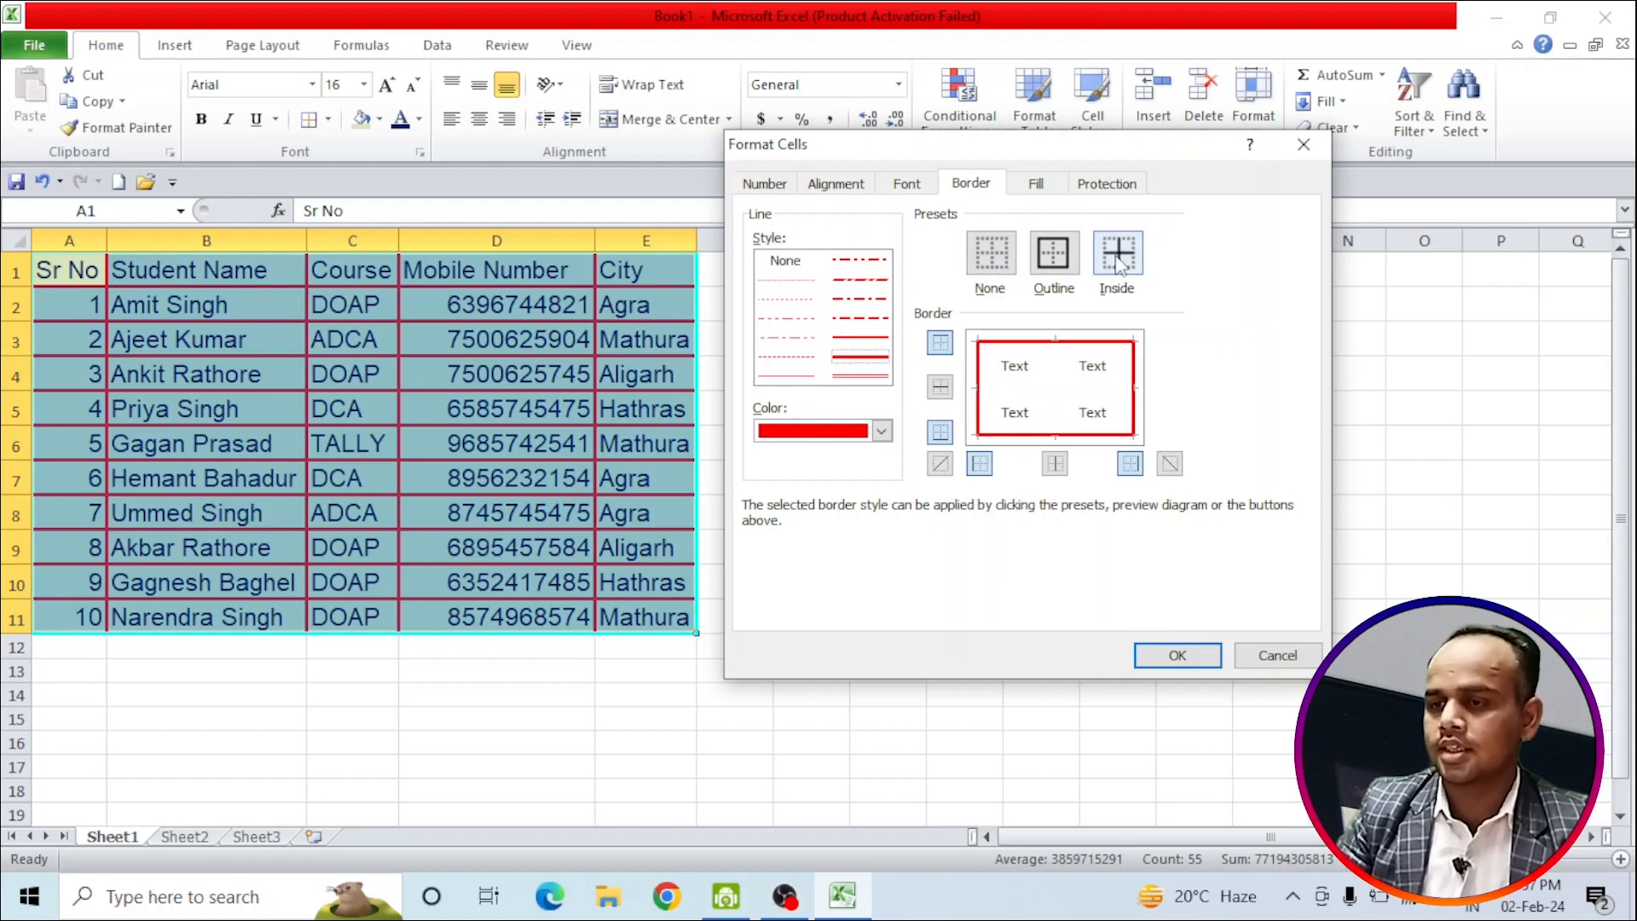
left_click(1115, 290)
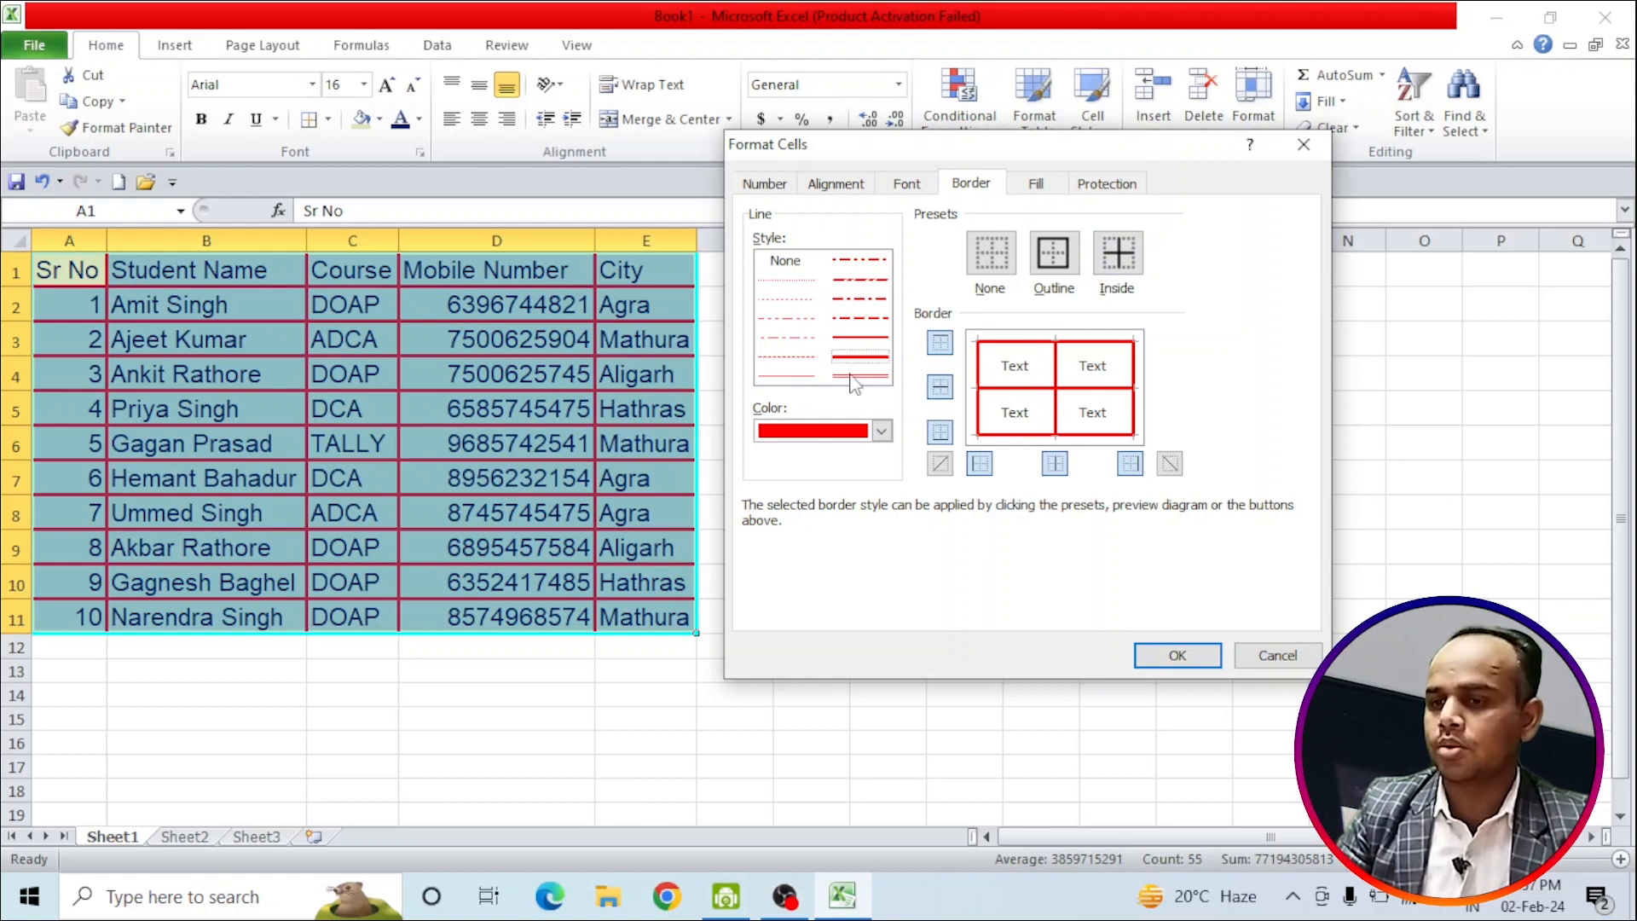
Choose the heavy dashed line style and apply it to the table's Inside and Outline borders
left_click(860, 318)
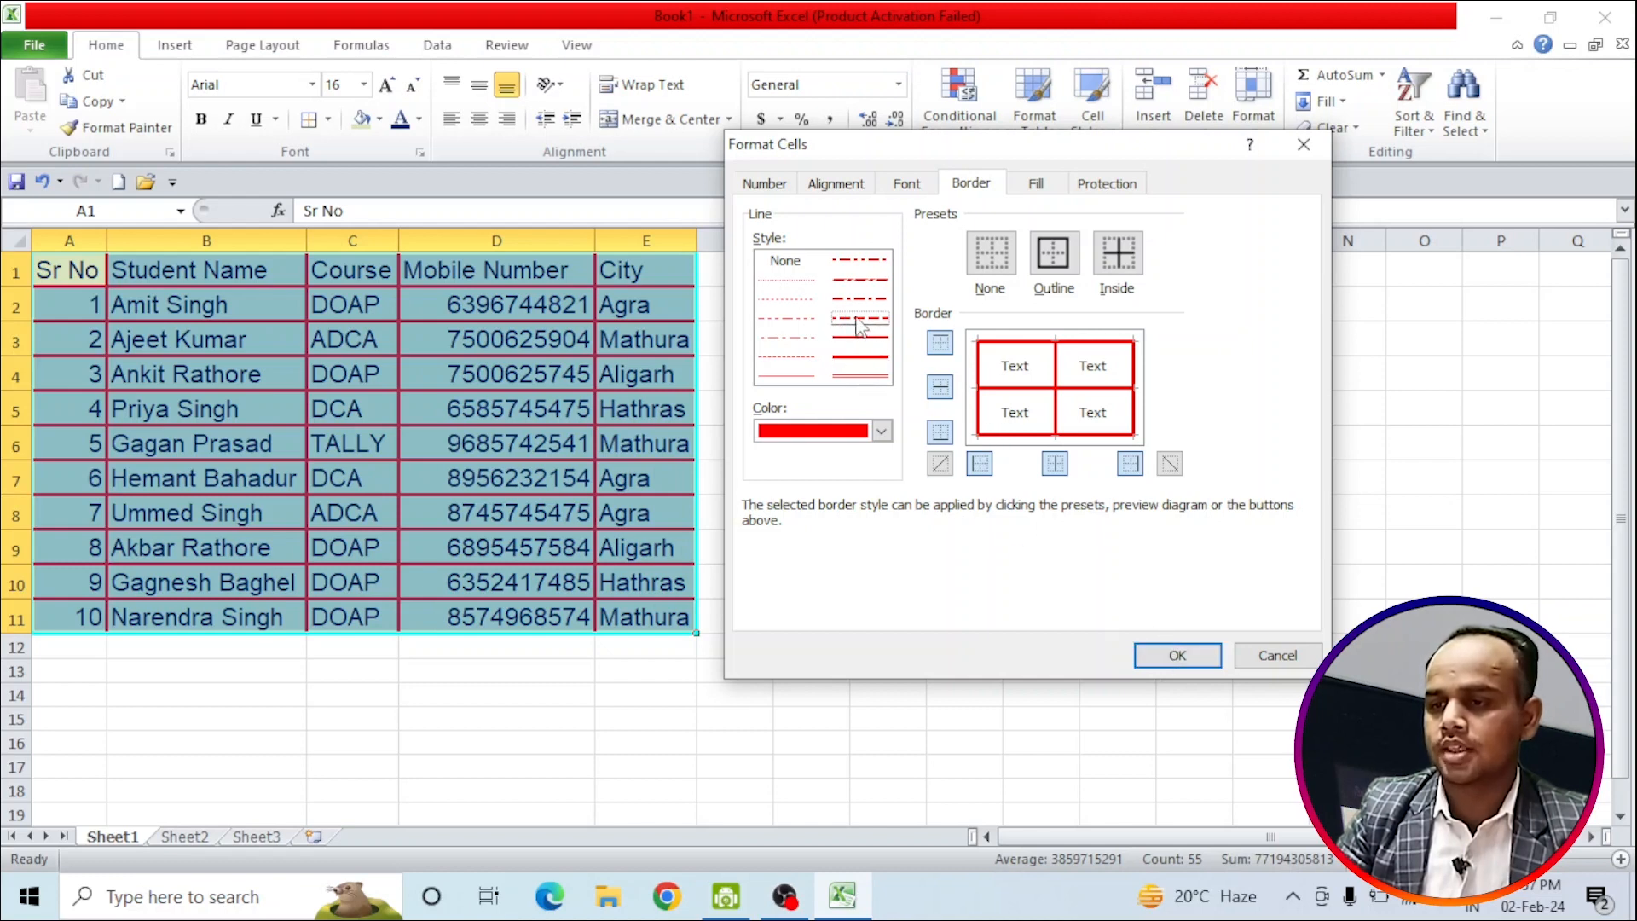
left_click(1117, 254)
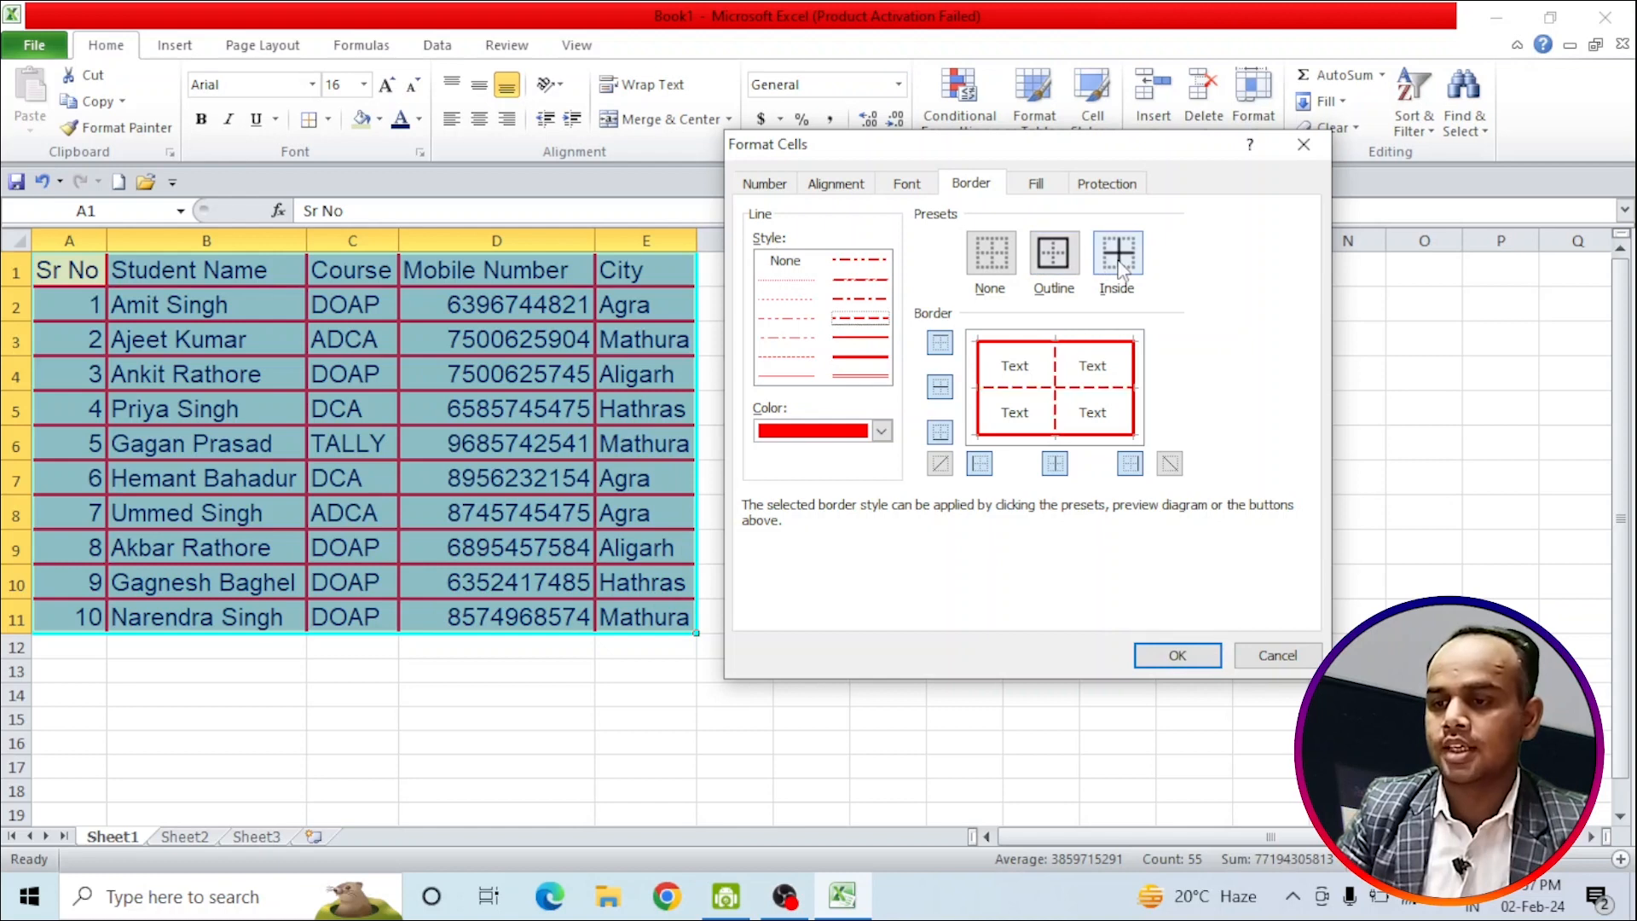
left_click(1053, 271)
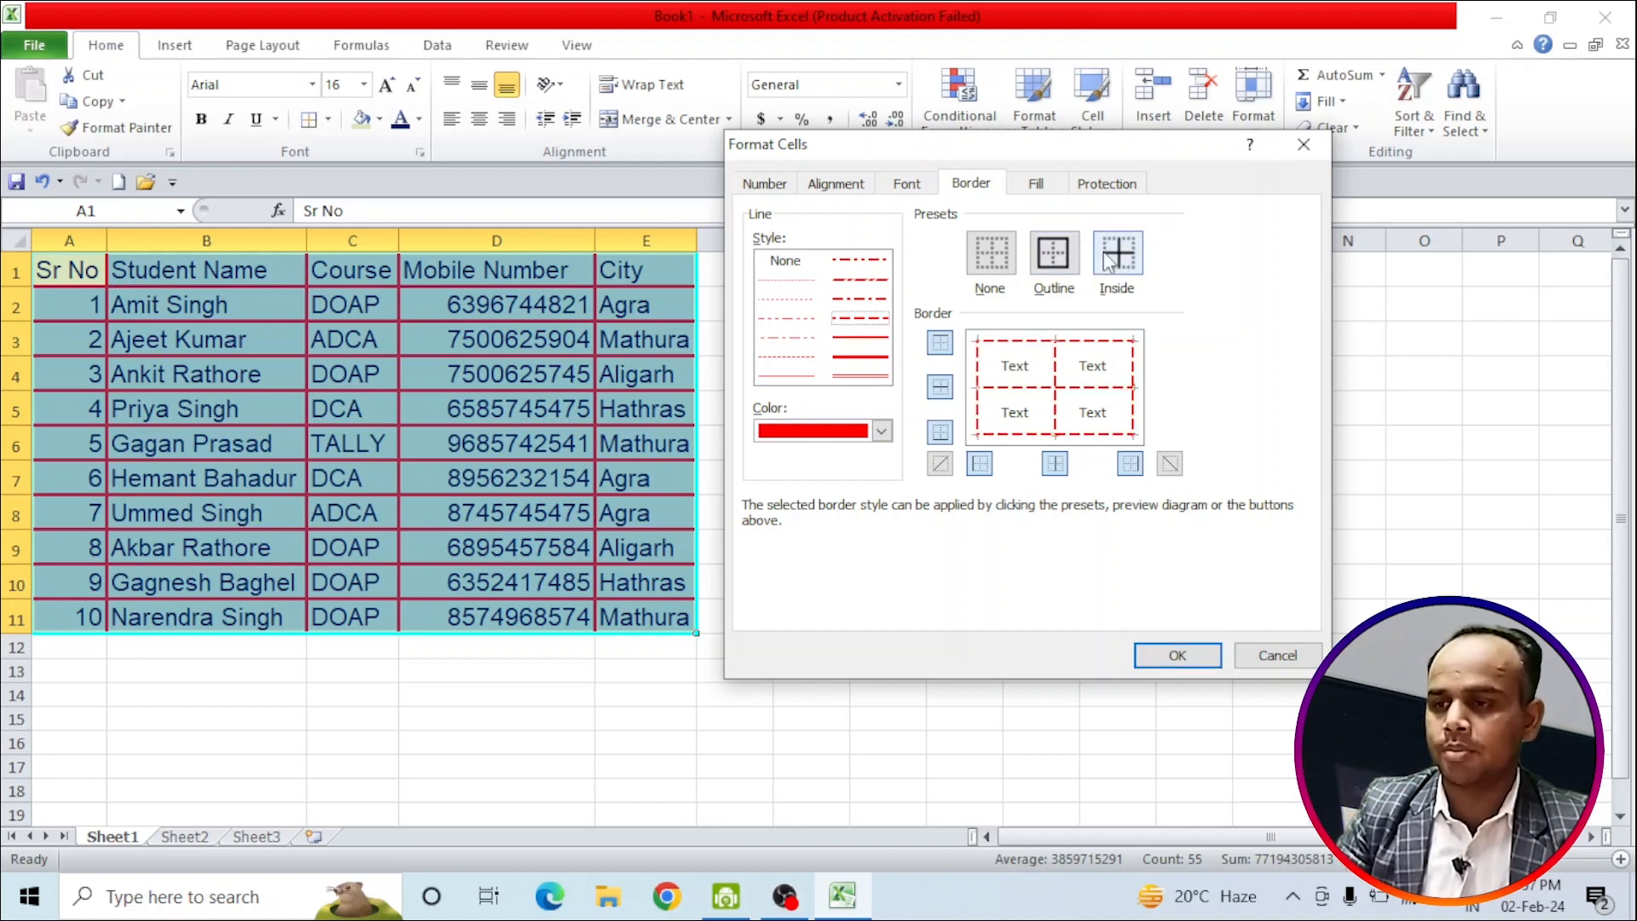
Change the border colour to yellow, apply it to the Outline and Inside borders, and confirm the border formatting
left_click(882, 431)
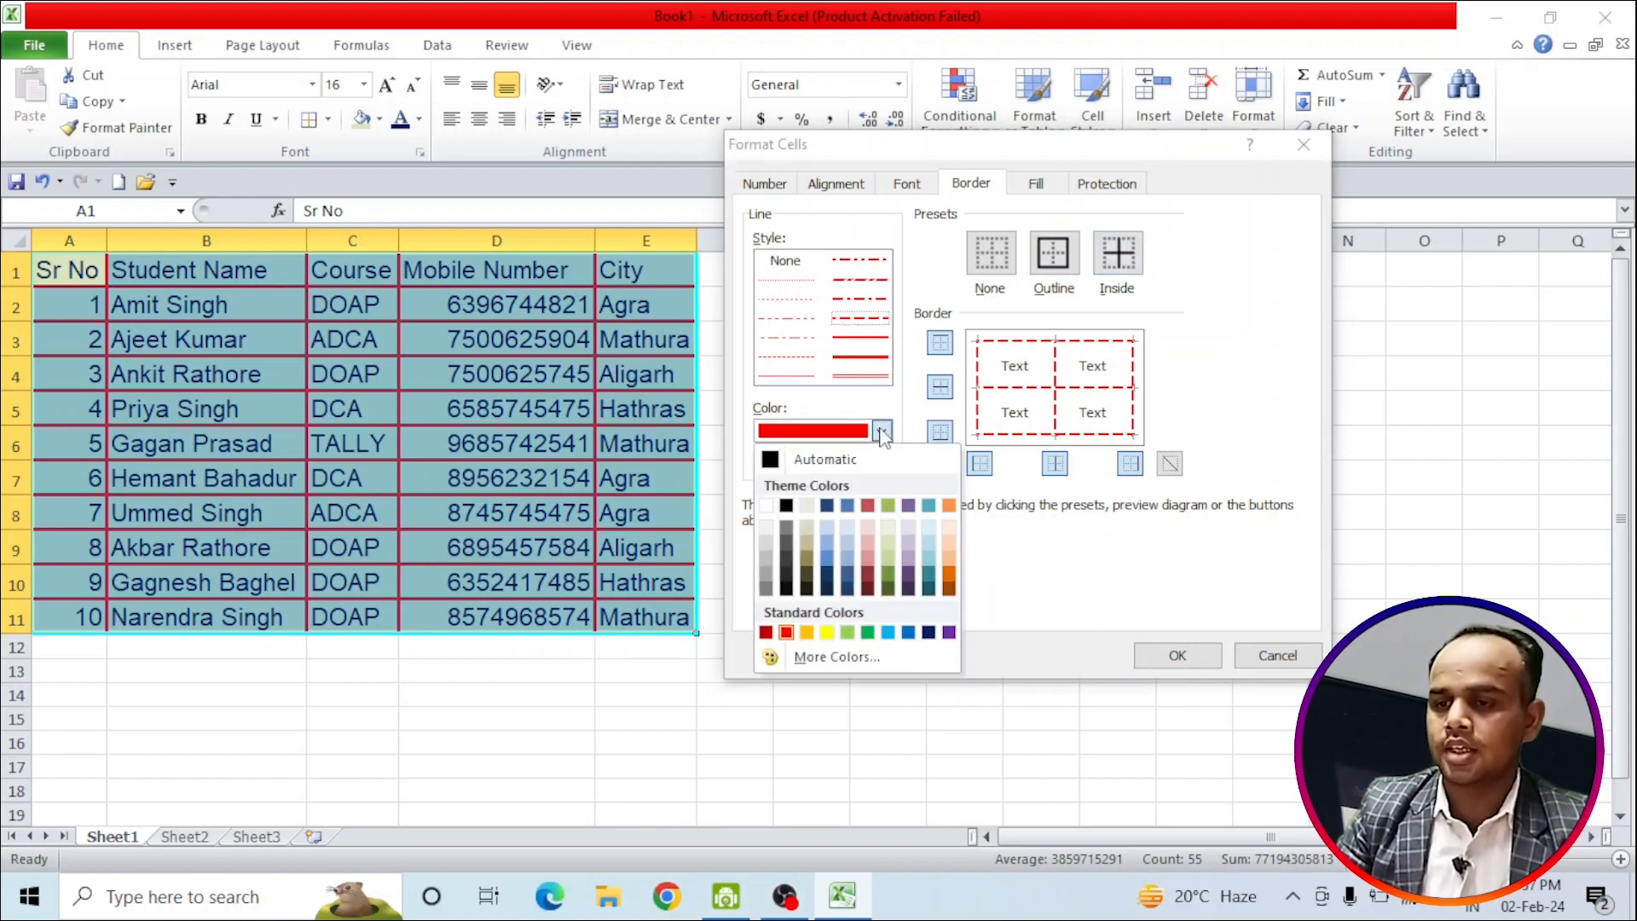
left_click(827, 633)
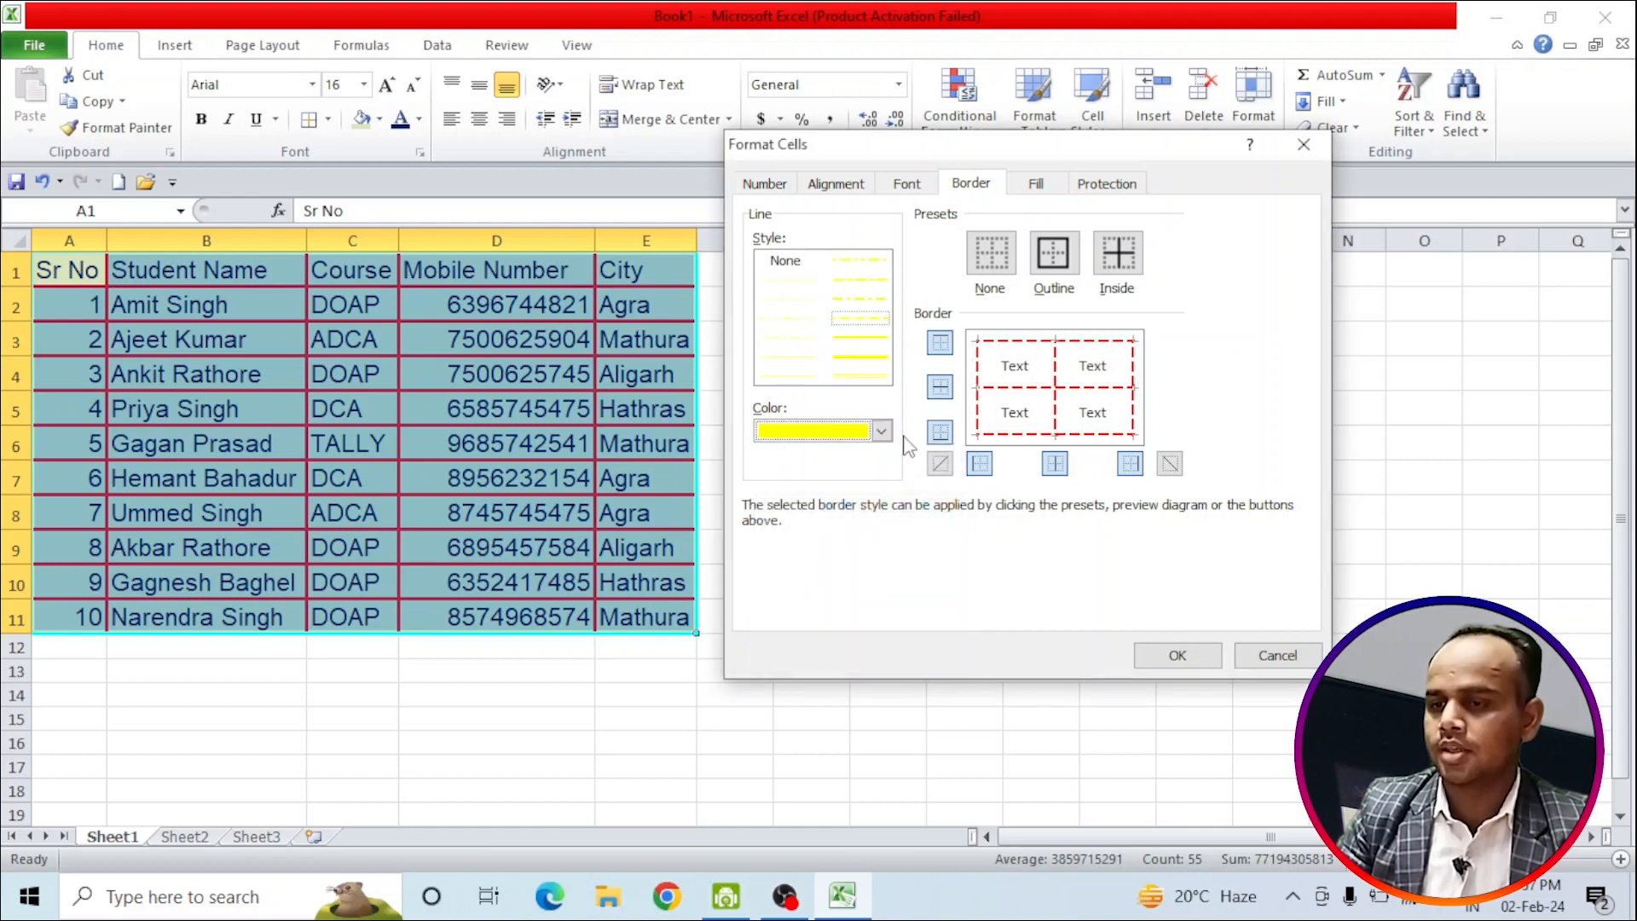
left_click(1055, 273)
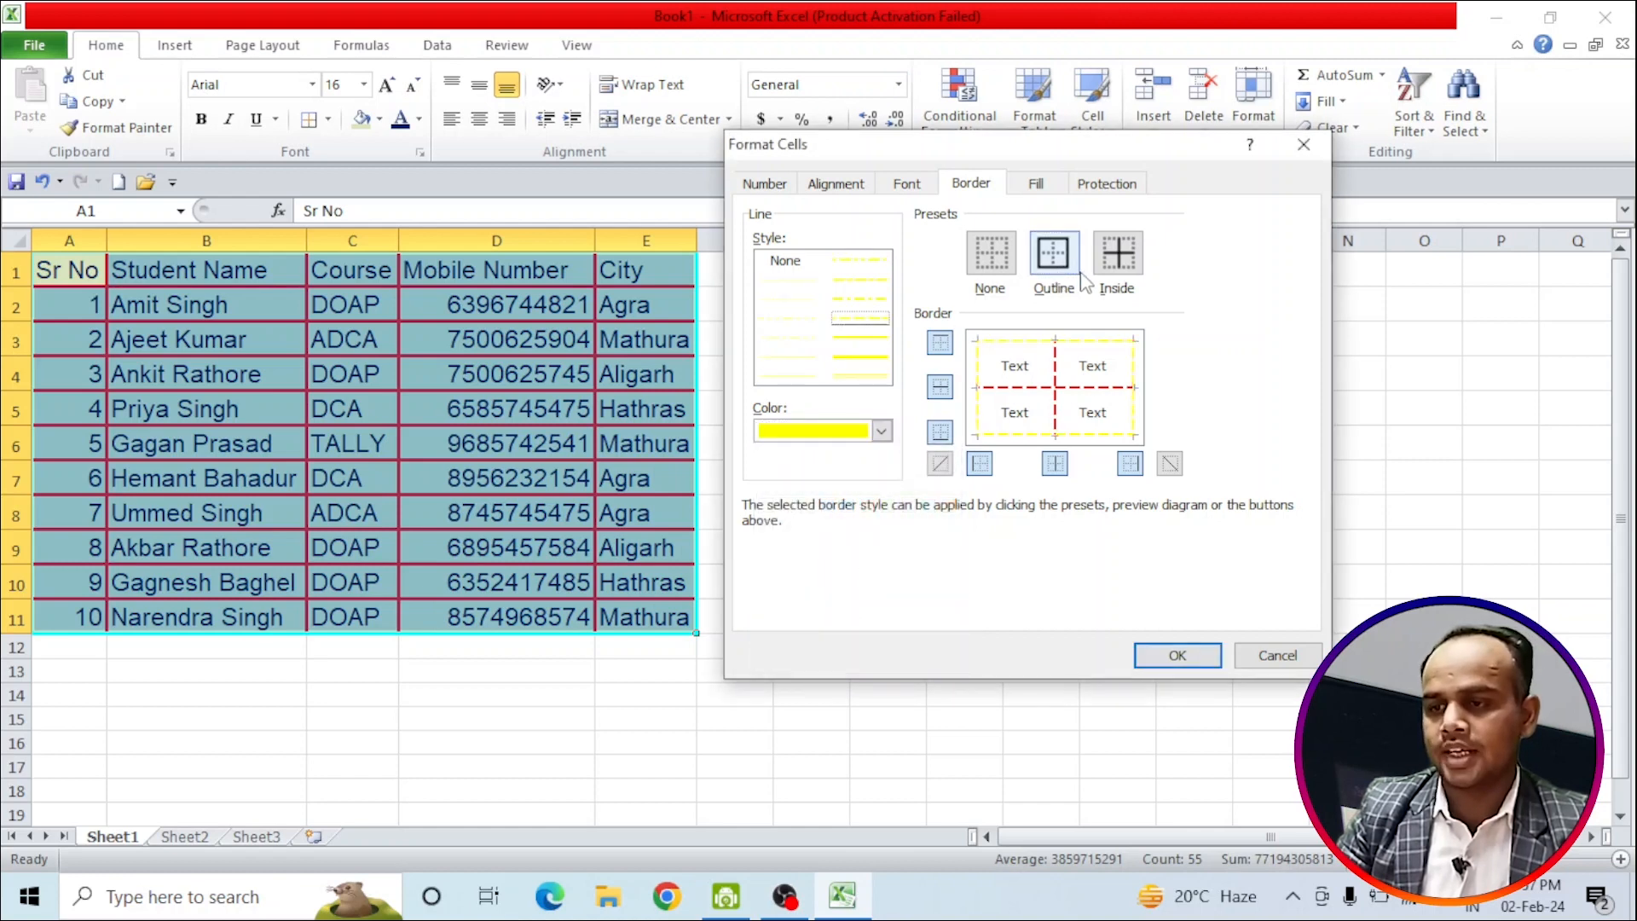
left_click(1117, 274)
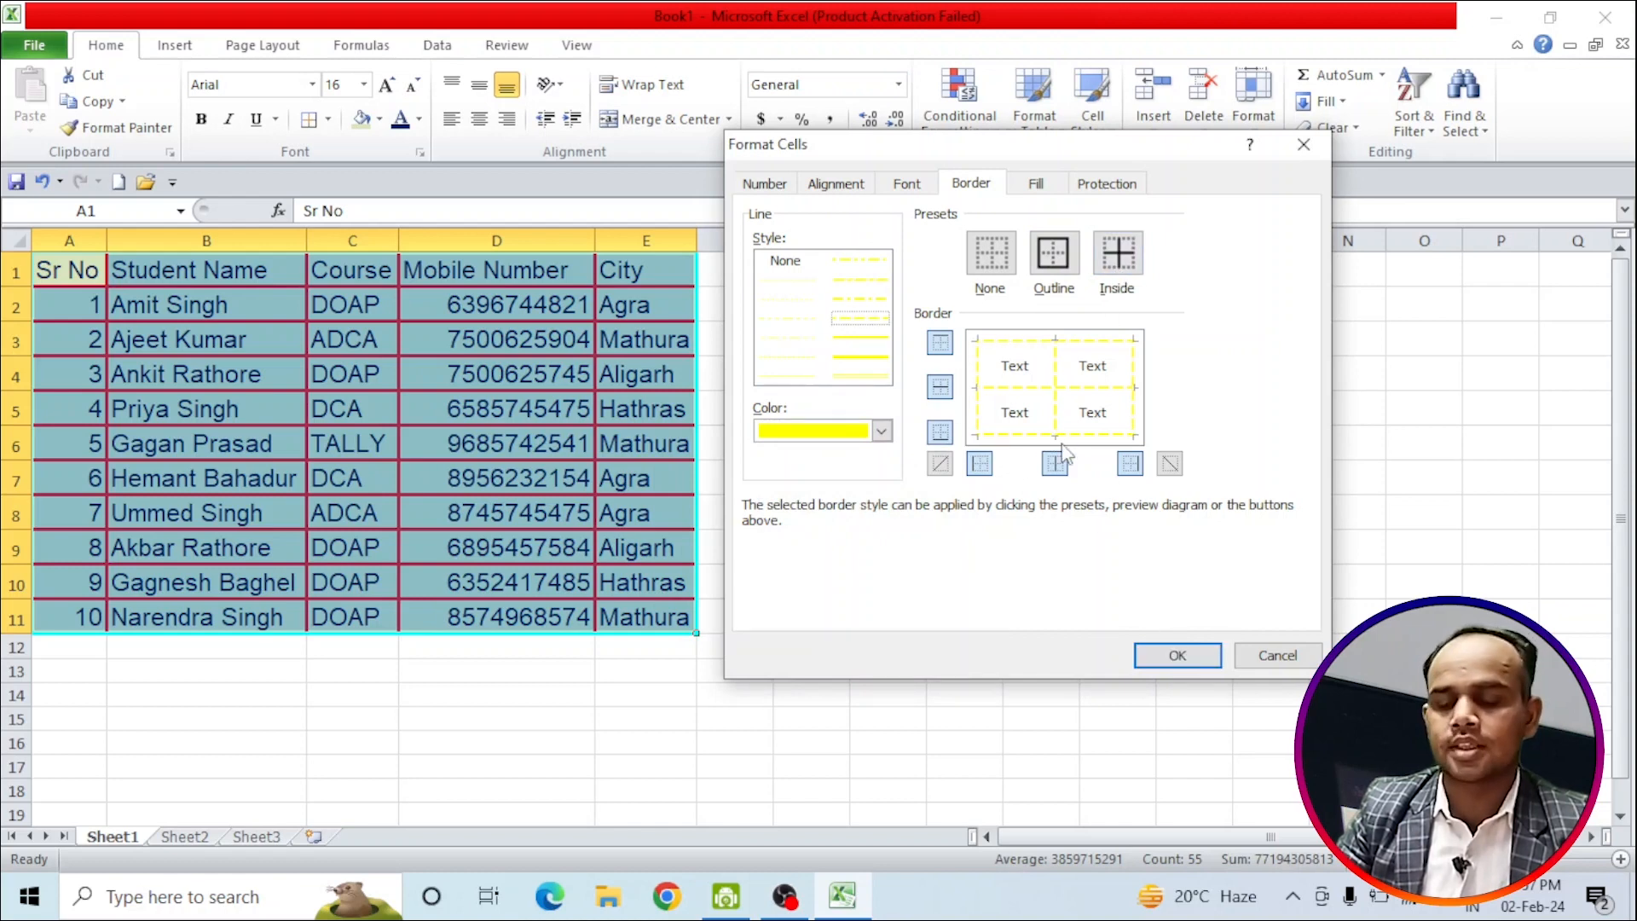
left_click(1178, 656)
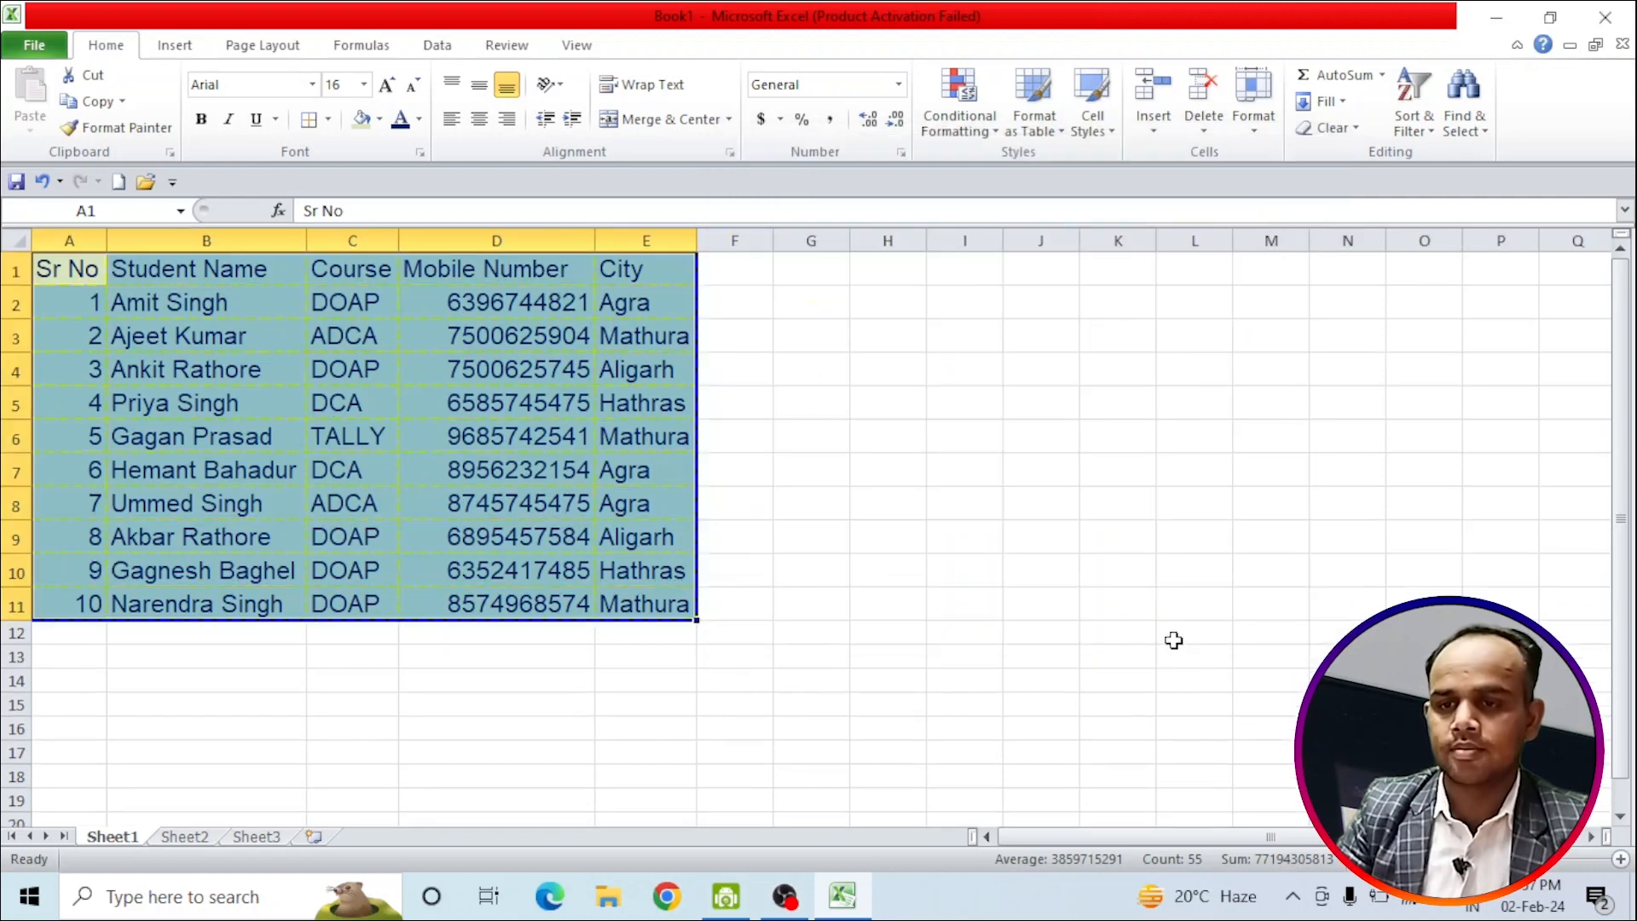
left_click(607, 555)
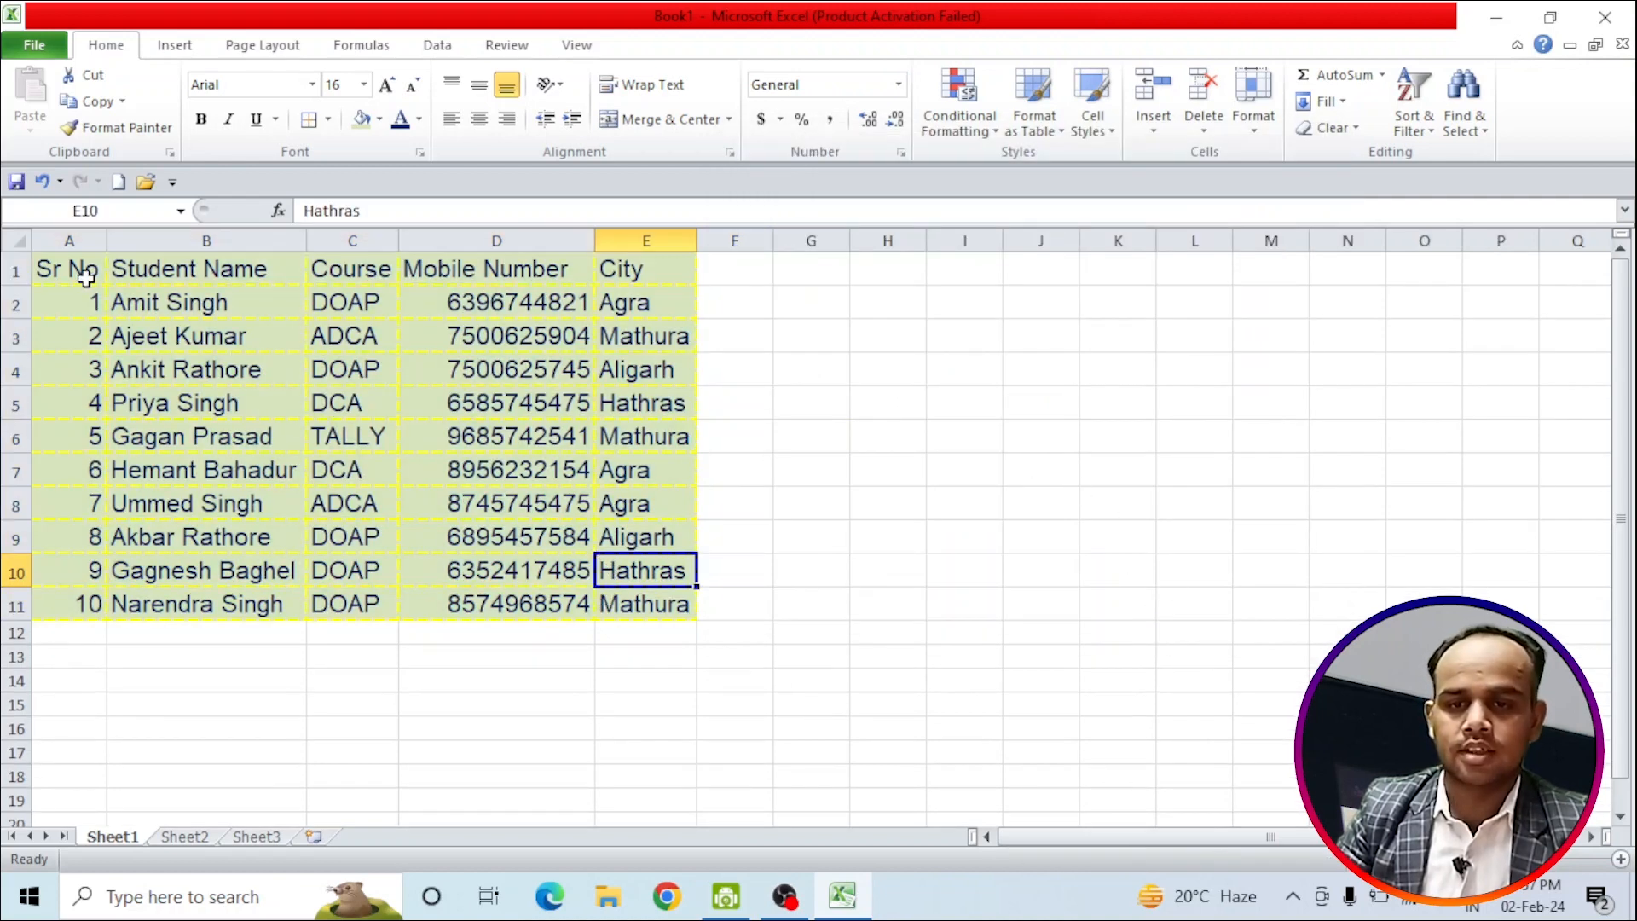
Fill the student table A1:E11 with the darkest olive green theme colour
left_click_drag(85, 274, 646, 605)
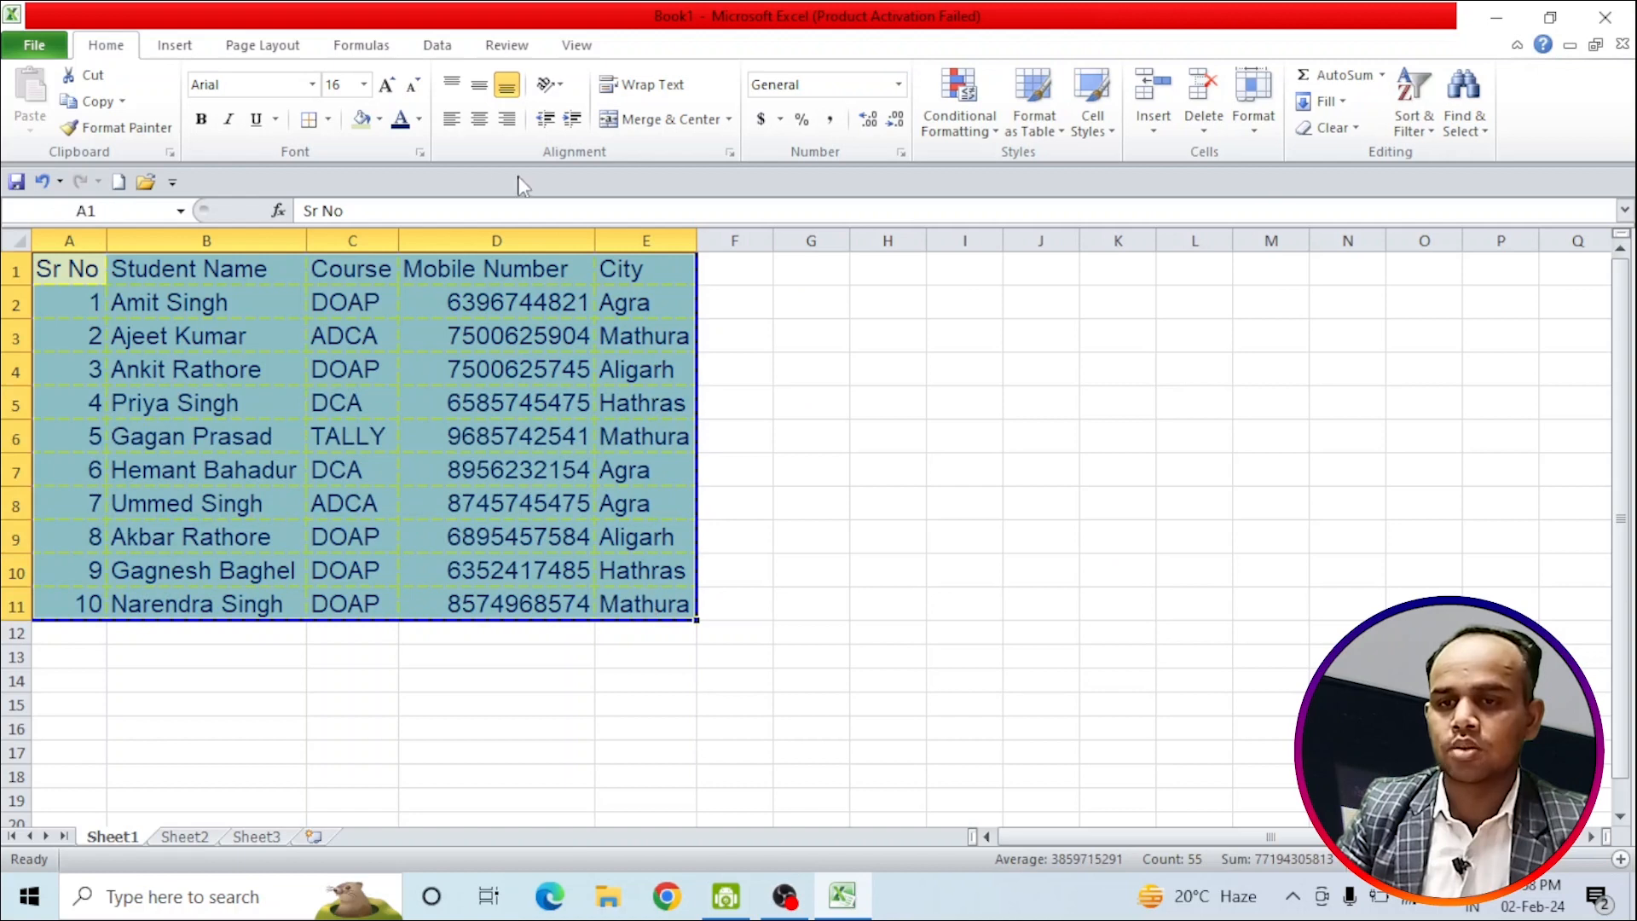
left_click(379, 119)
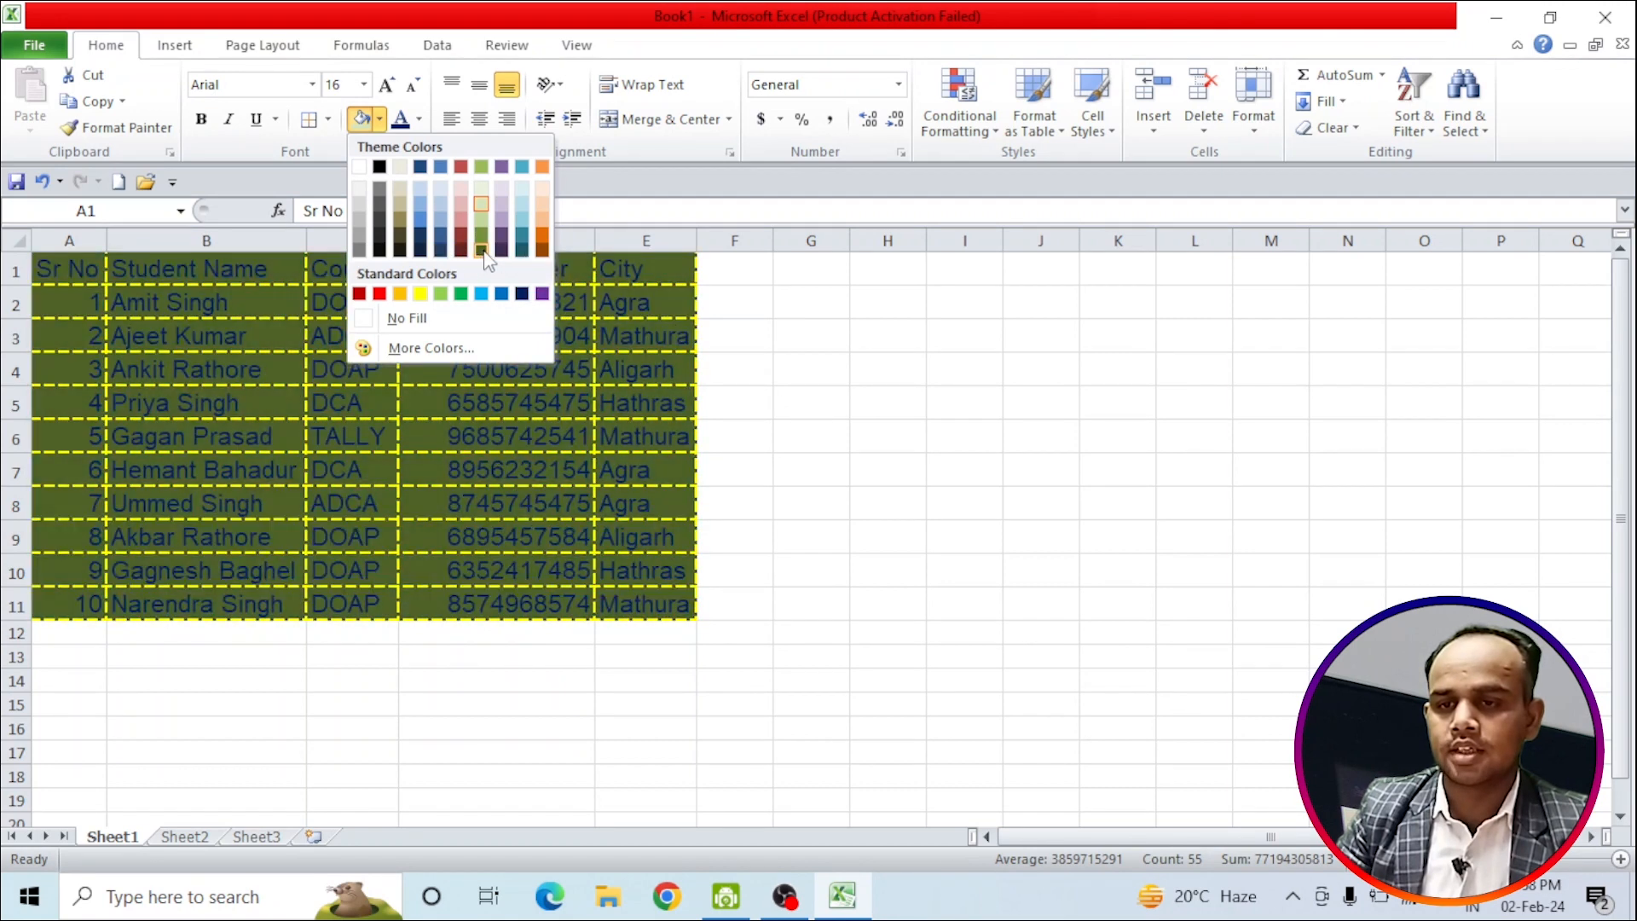
left_click(481, 251)
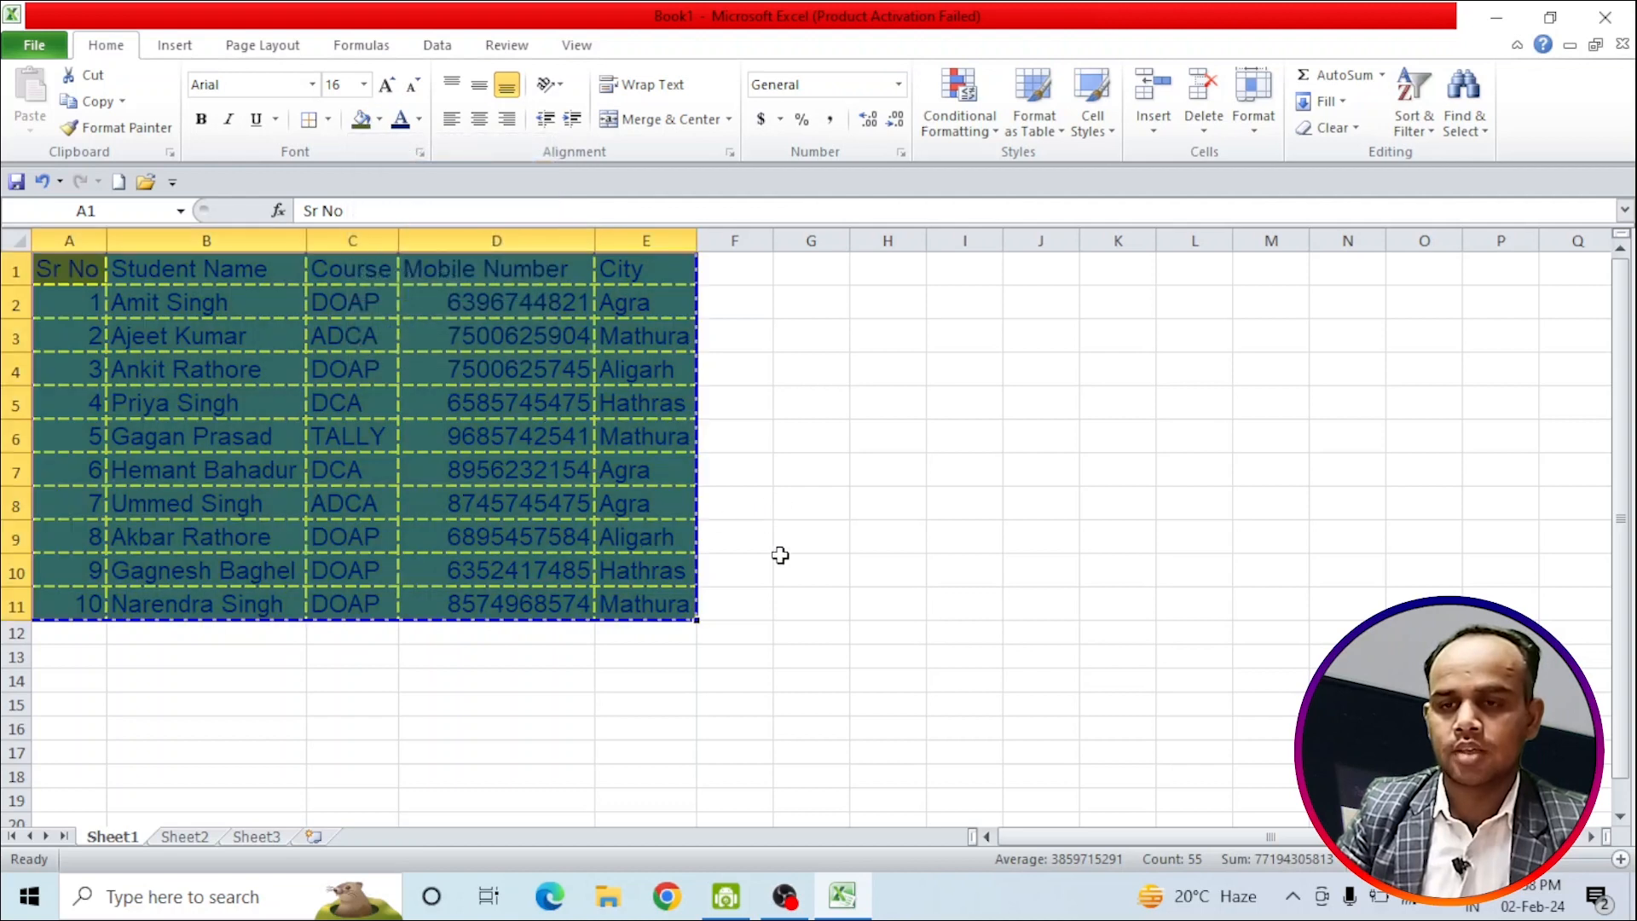
left_click(780, 597)
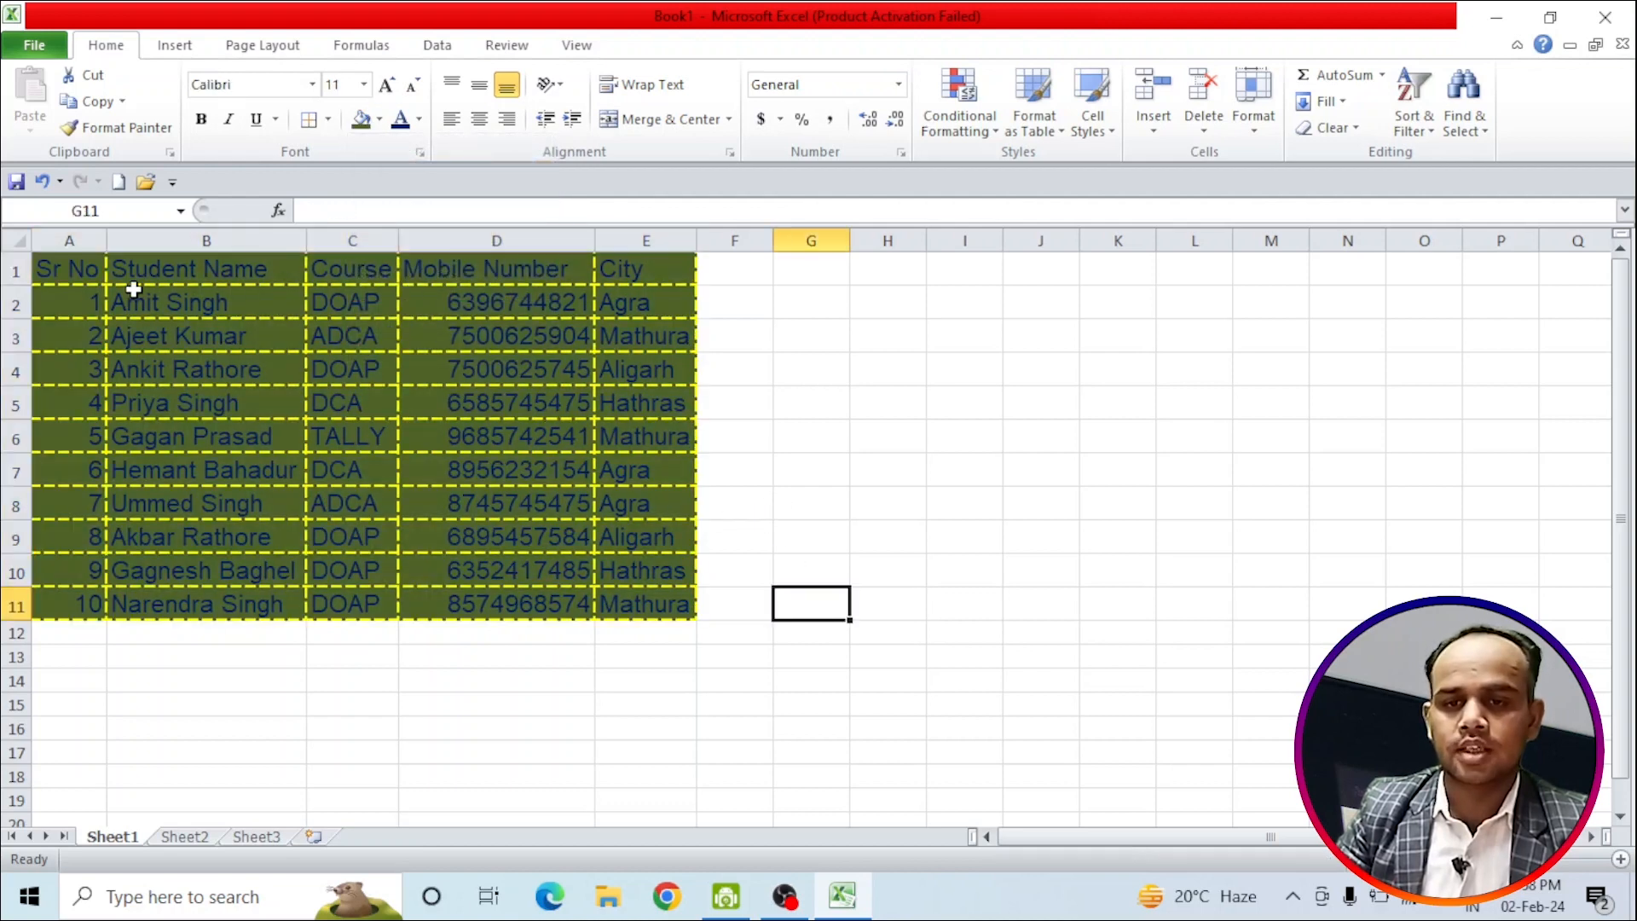
left_click_drag(75, 294, 546, 334)
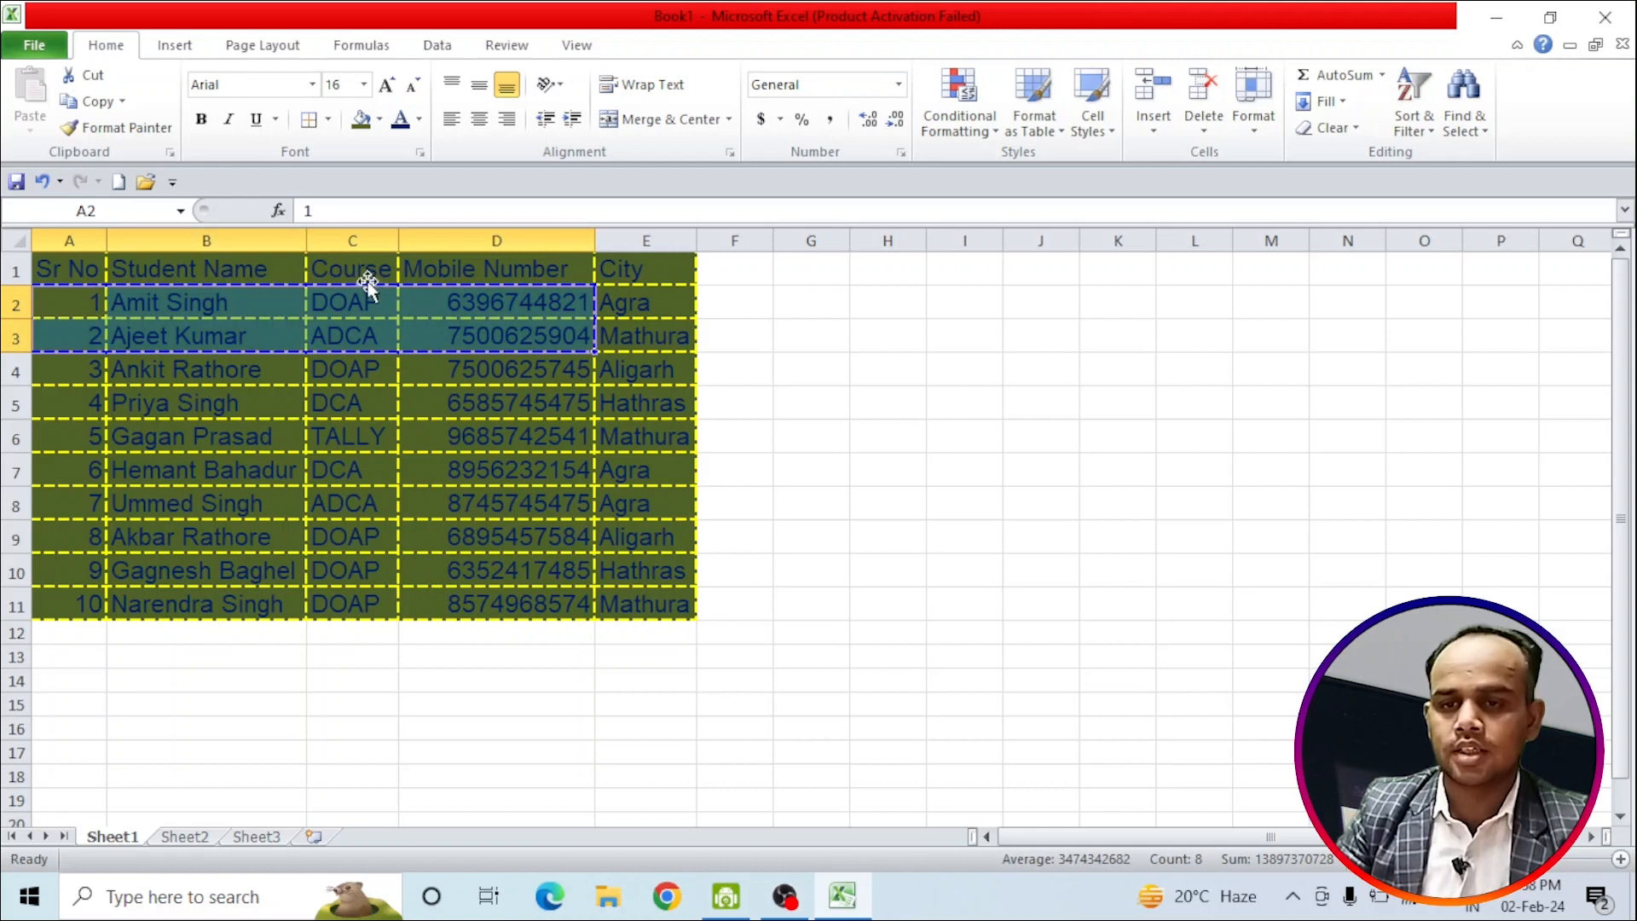
left_click(365, 278)
left_click(351, 471)
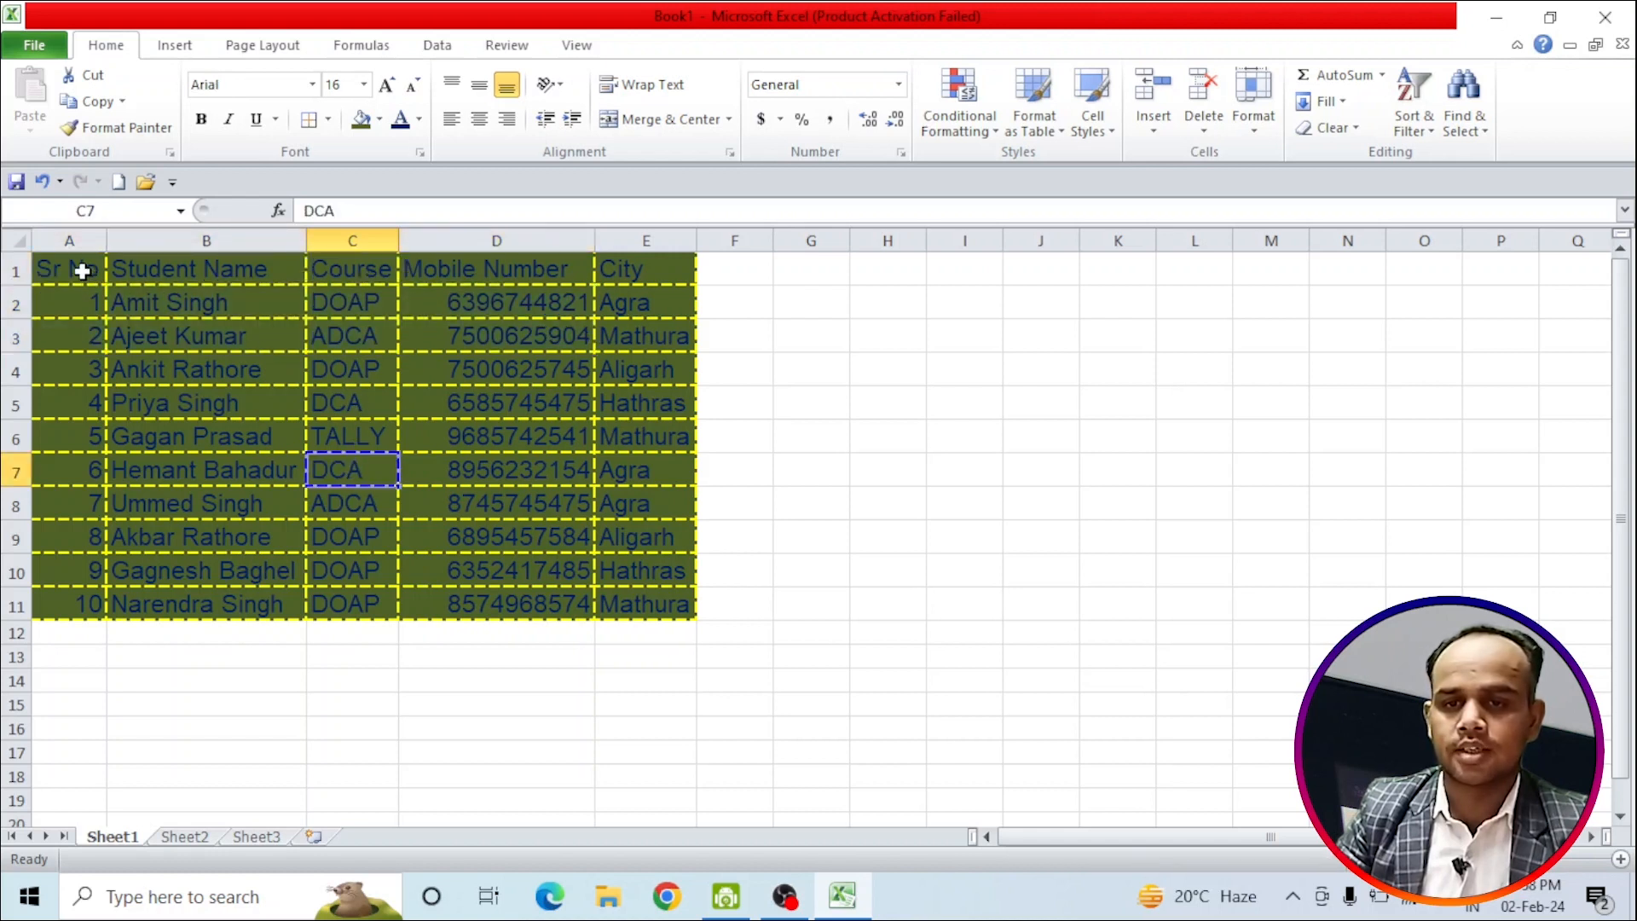
Choose a thin solid border line style and apply All Borders to the student table A1:E11
left_click_drag(80, 267, 653, 601)
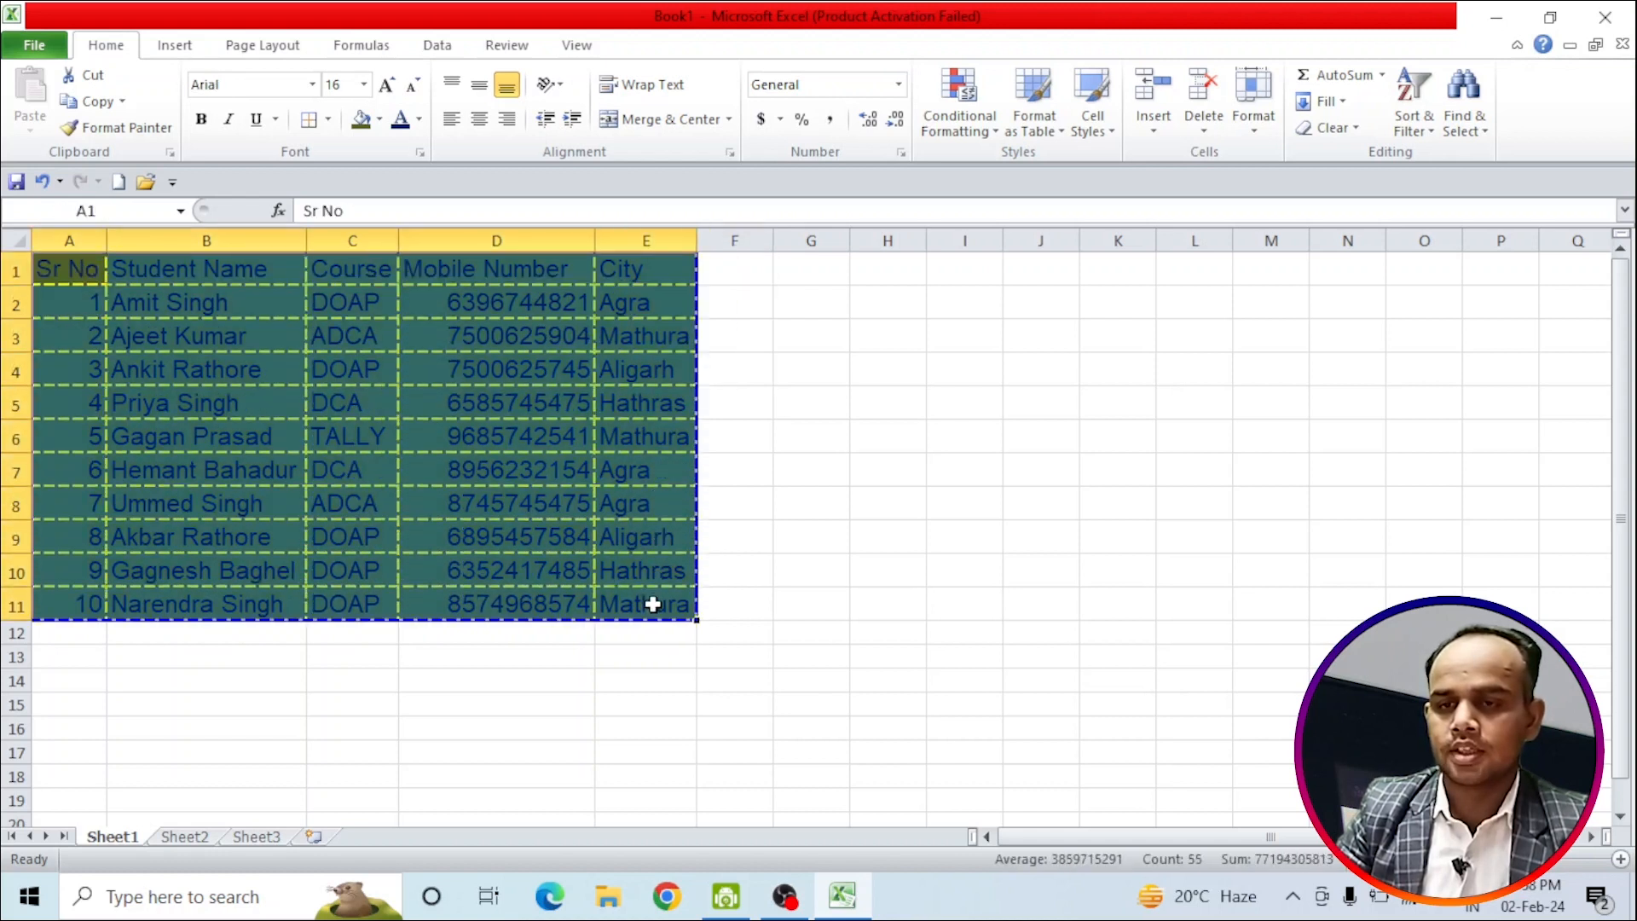
left_click(328, 119)
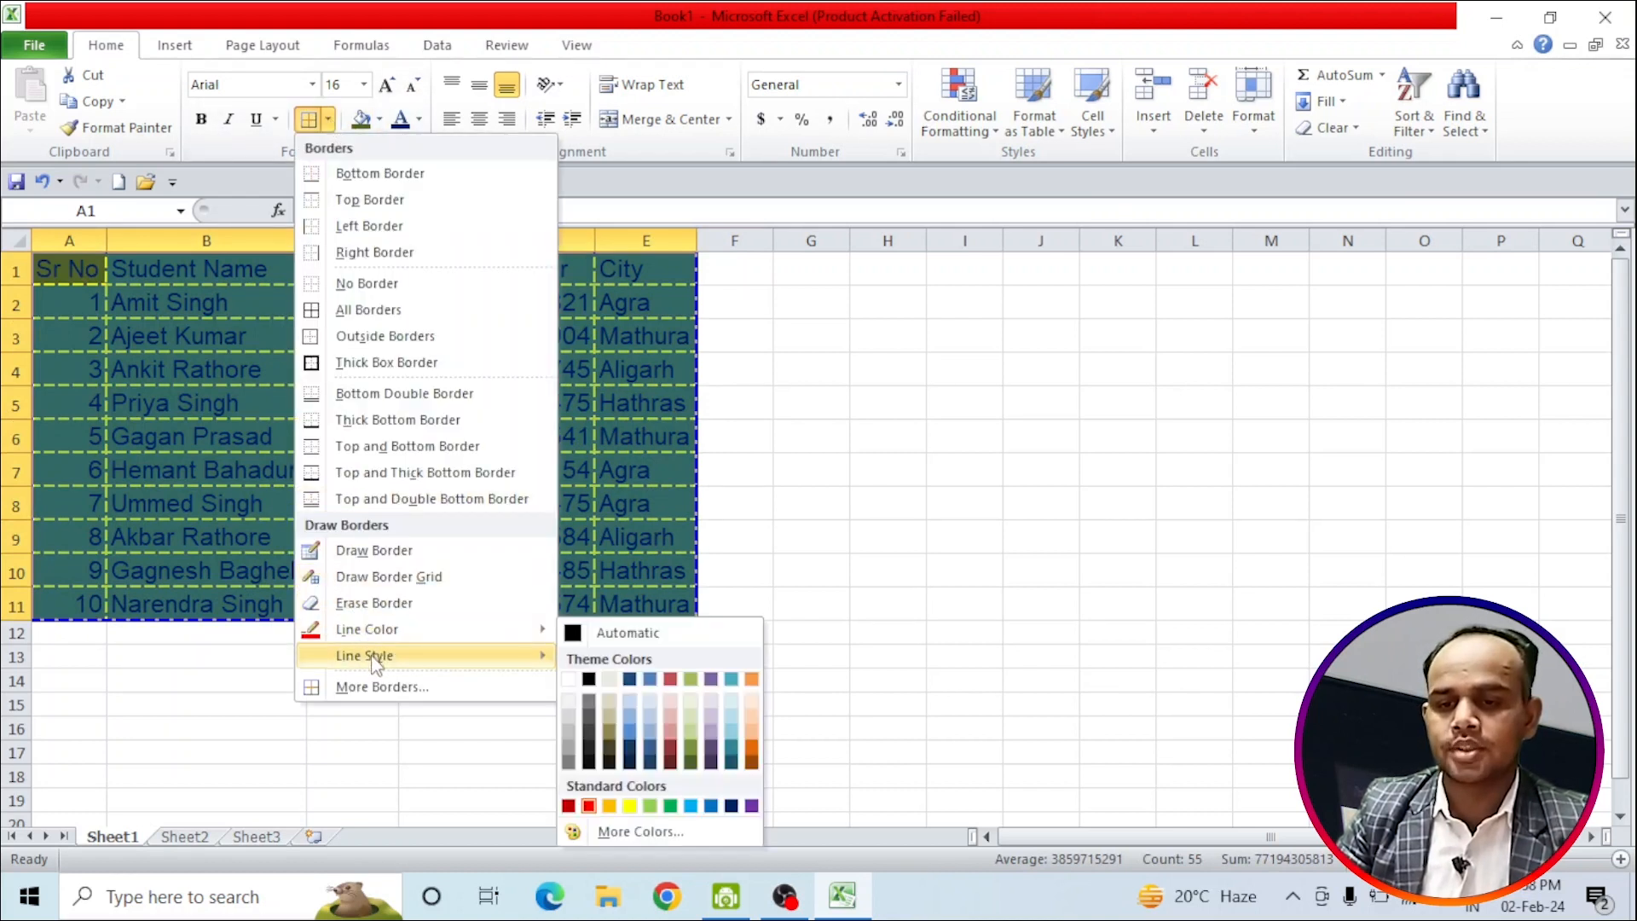
mouse_move(520, 654)
left_click(642, 483)
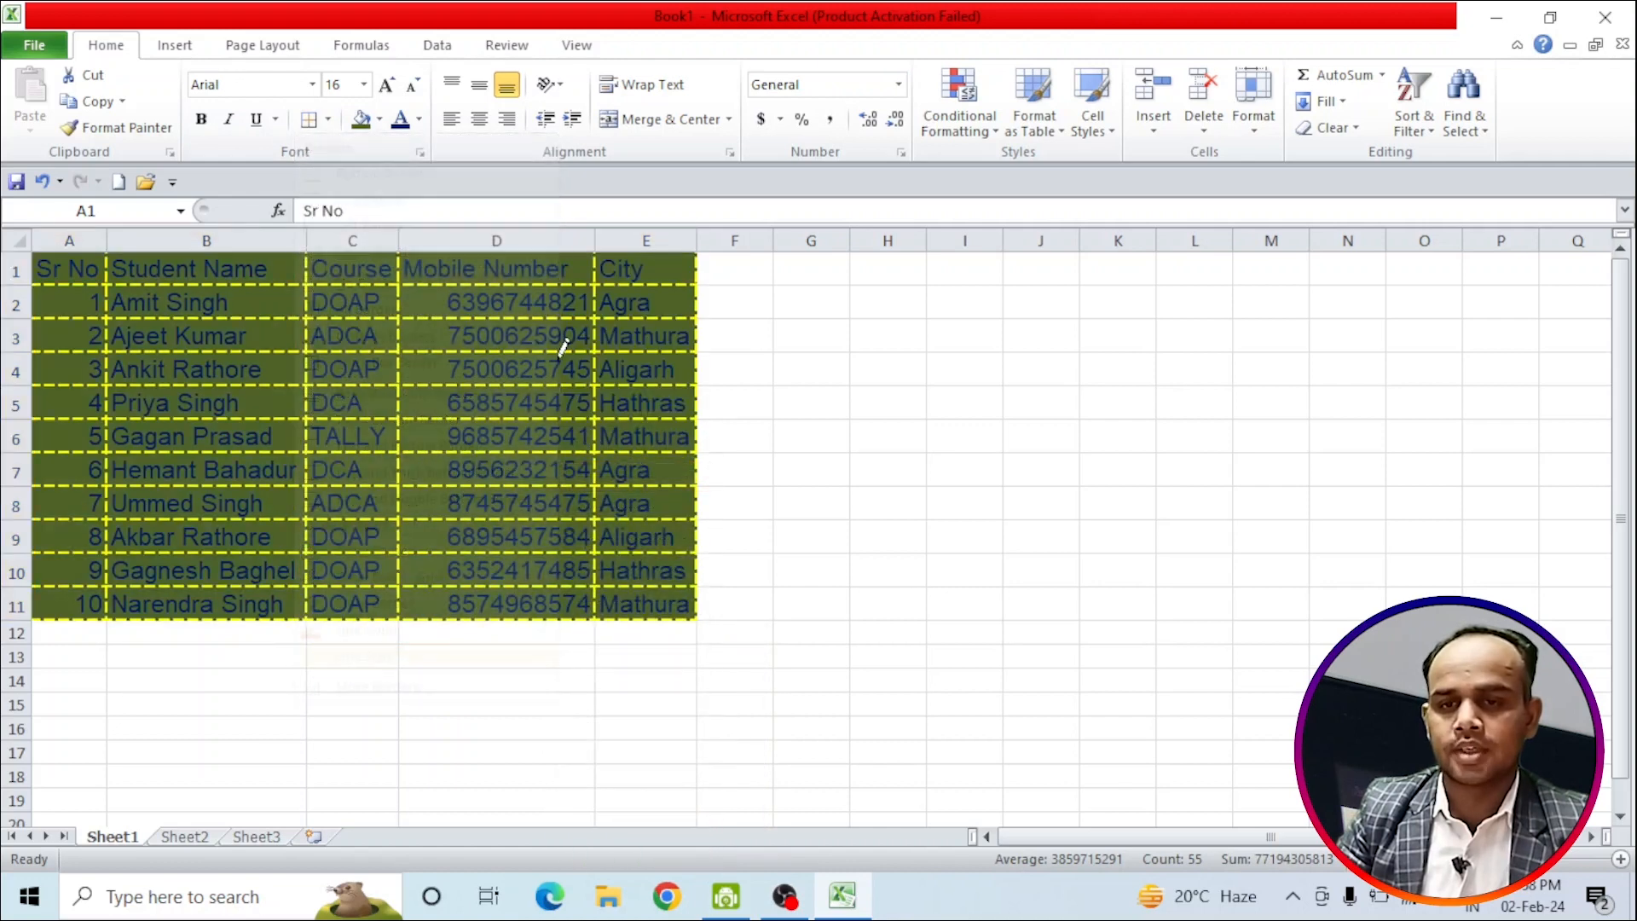
left_click(329, 120)
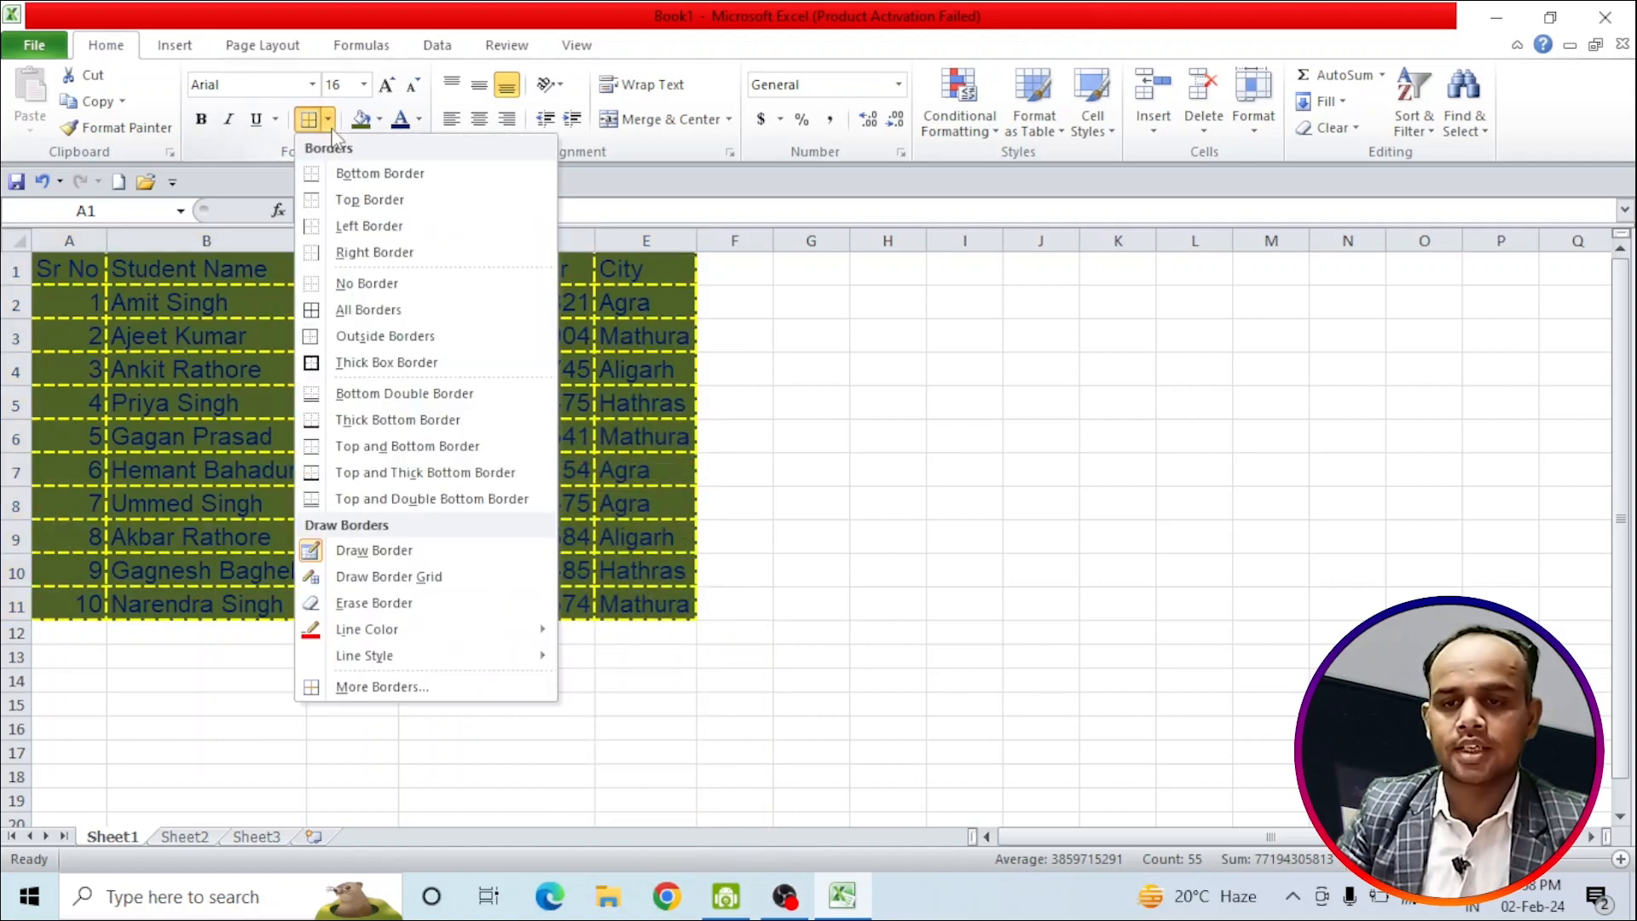
left_click(341, 310)
Fill the student table A1:E11 with the standard orange colour
left_click(378, 120)
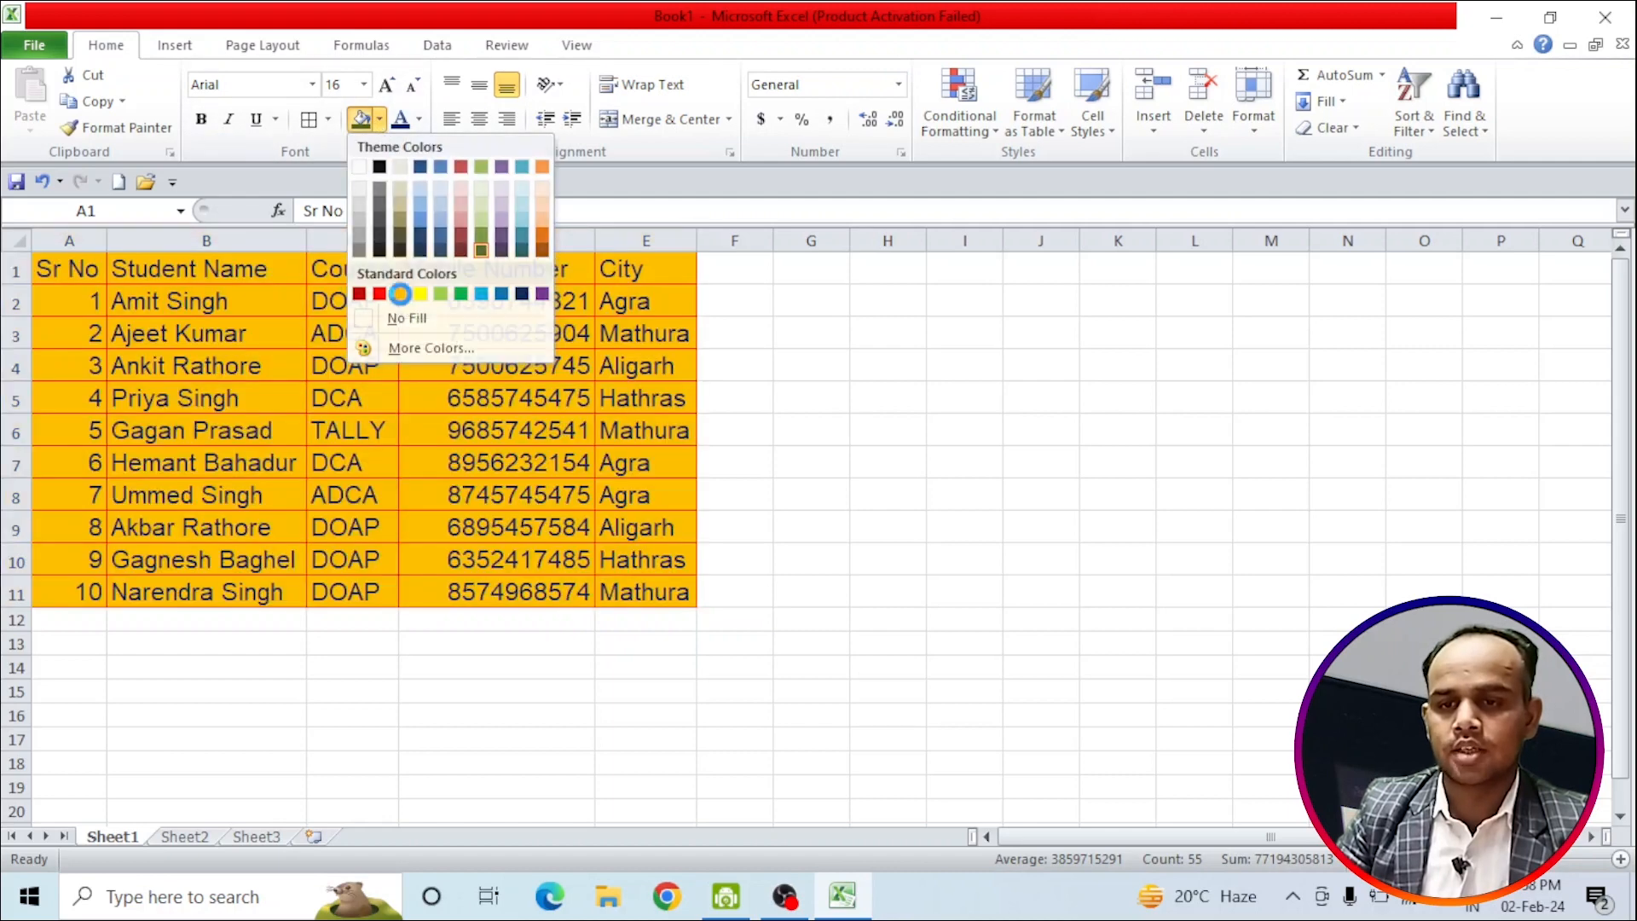
left_click(400, 294)
left_click(323, 463)
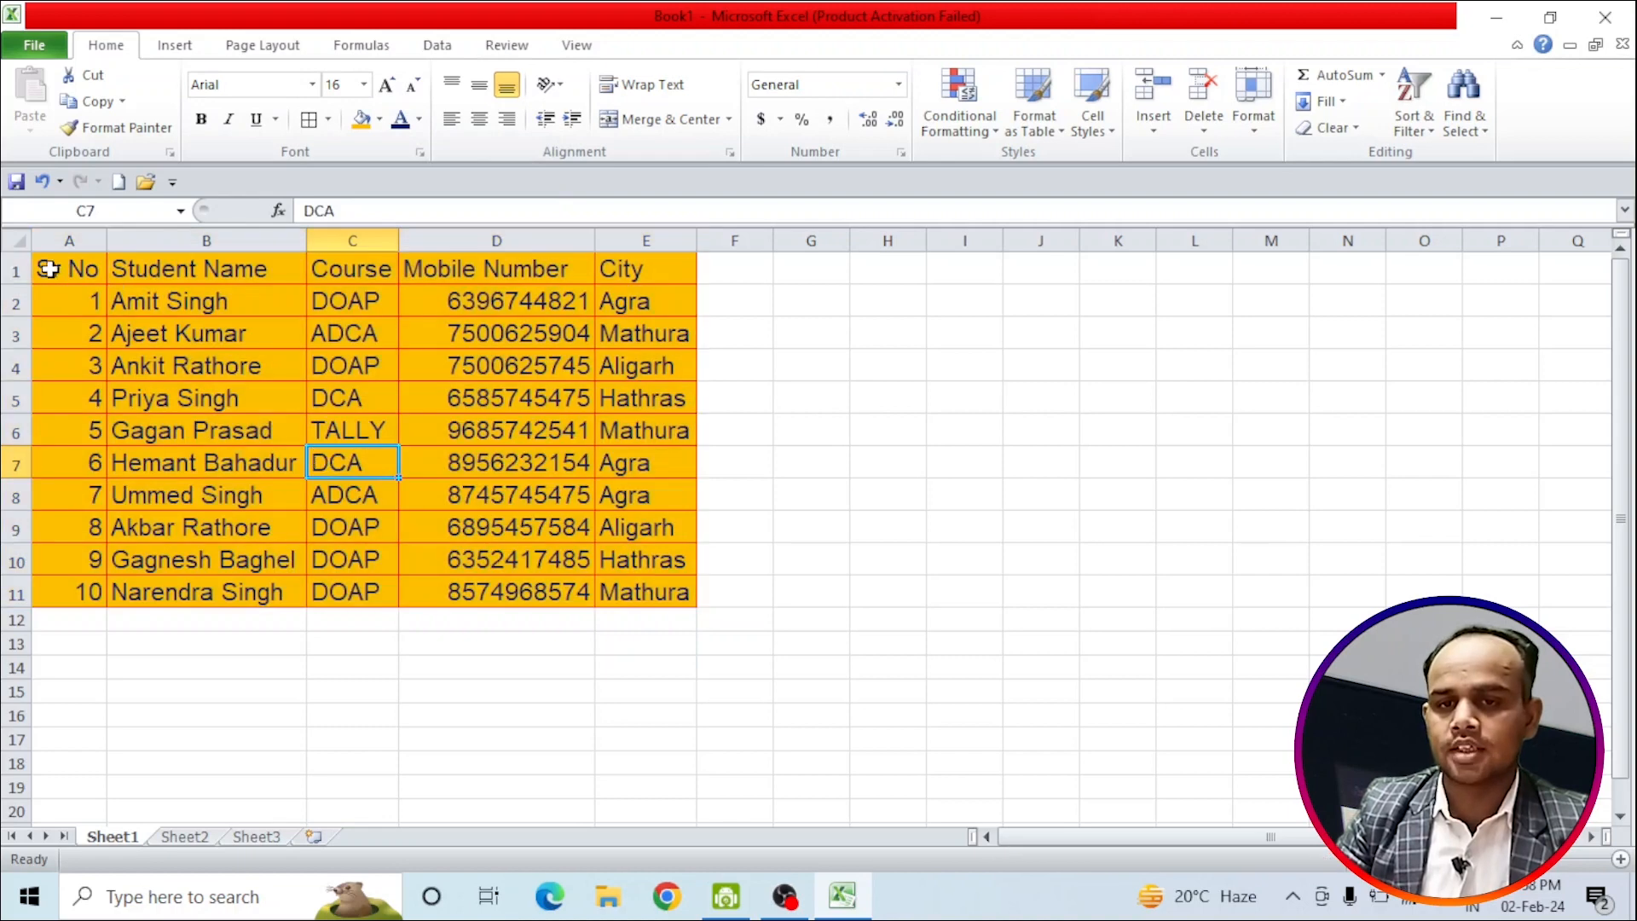
Make the header row A1:E1 bold and fill it with a light red theme colour
left_click_drag(50, 269, 642, 268)
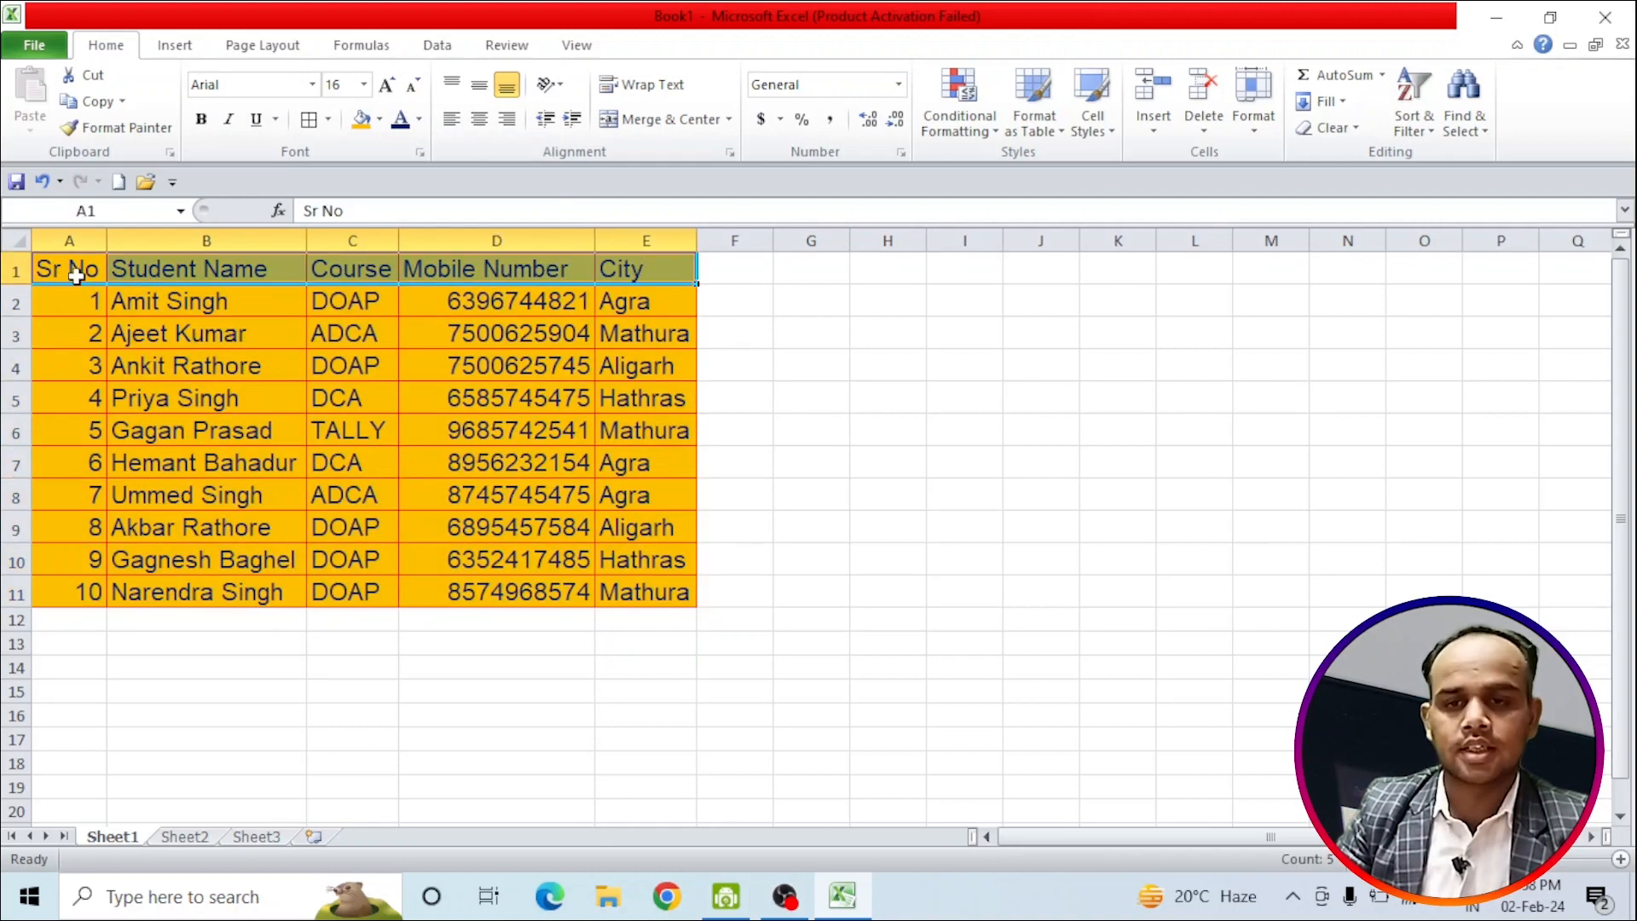
left_click(202, 120)
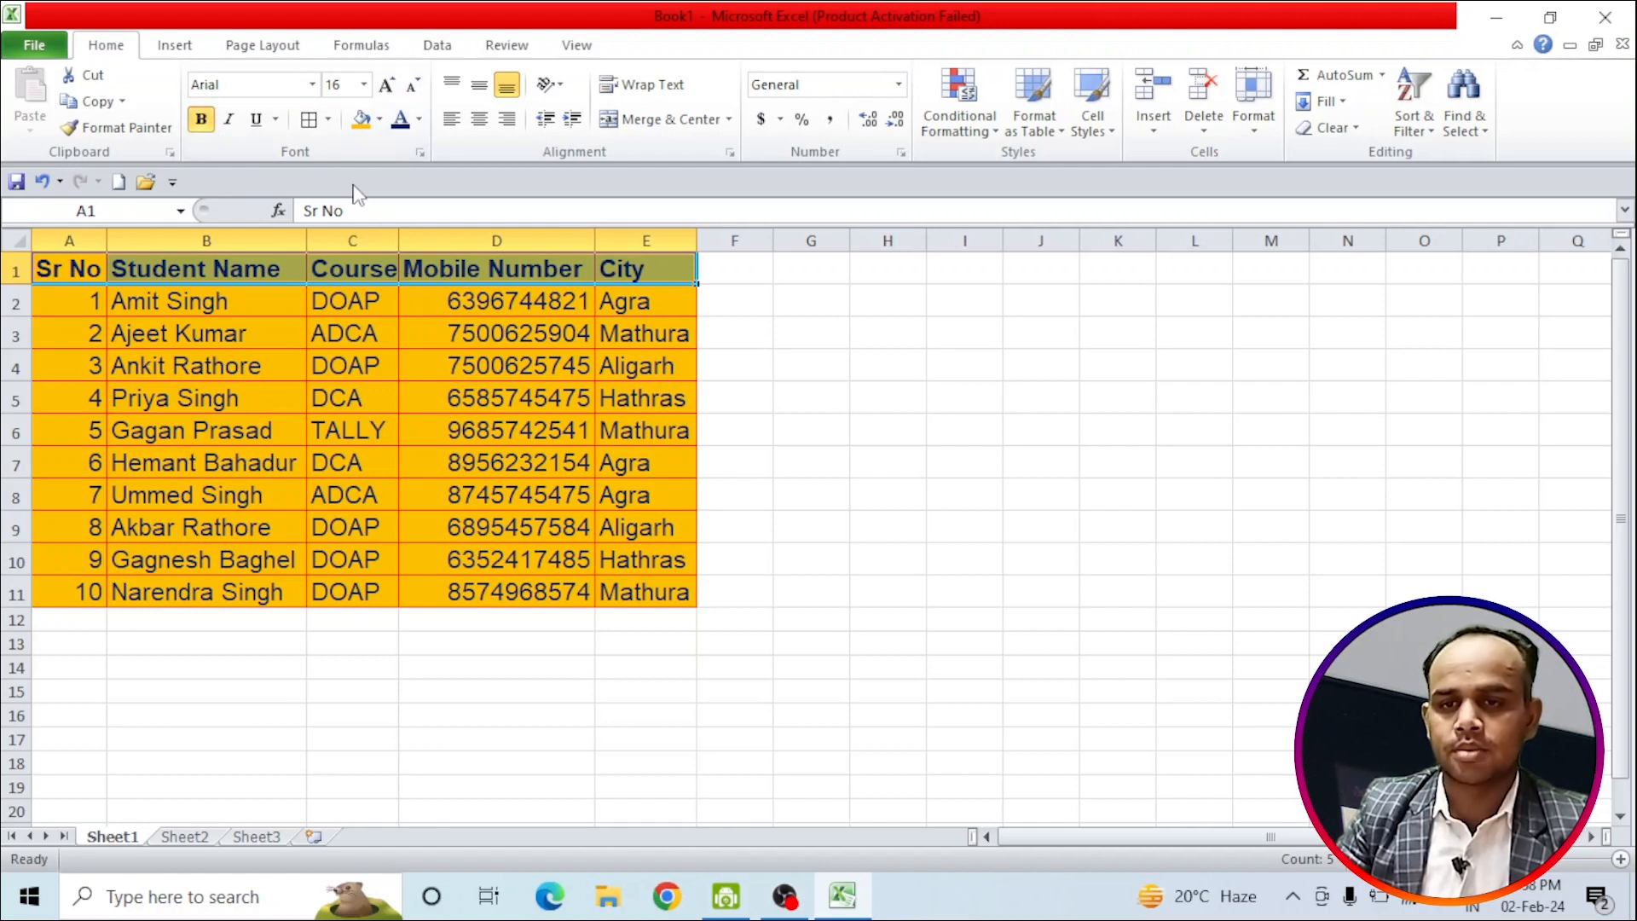
left_click(380, 124)
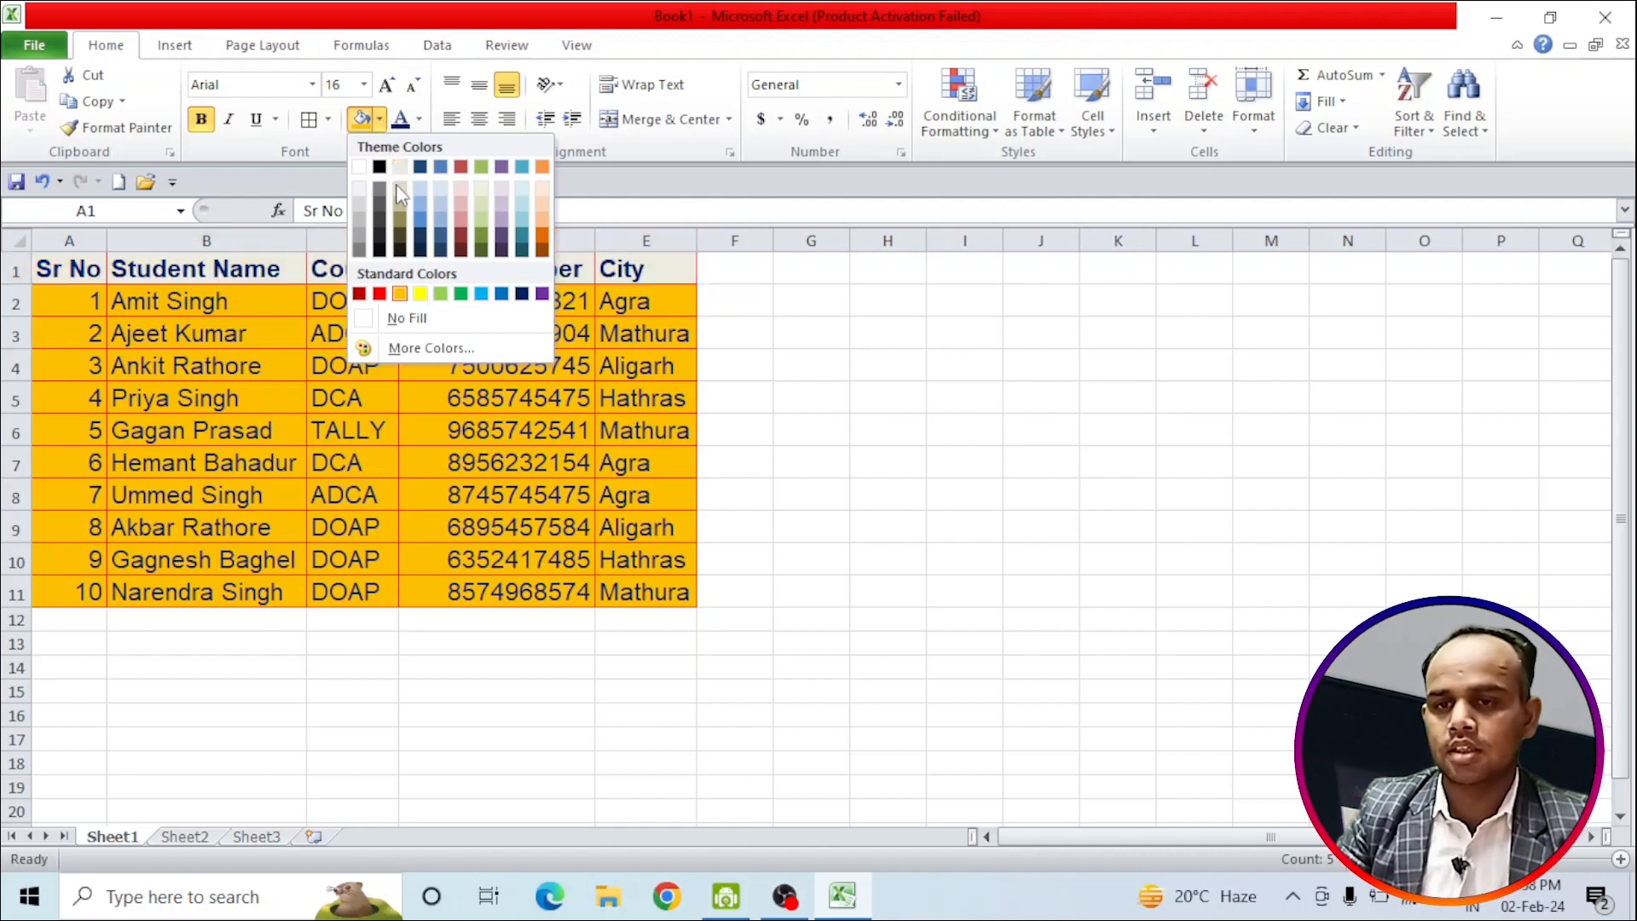
left_click(465, 217)
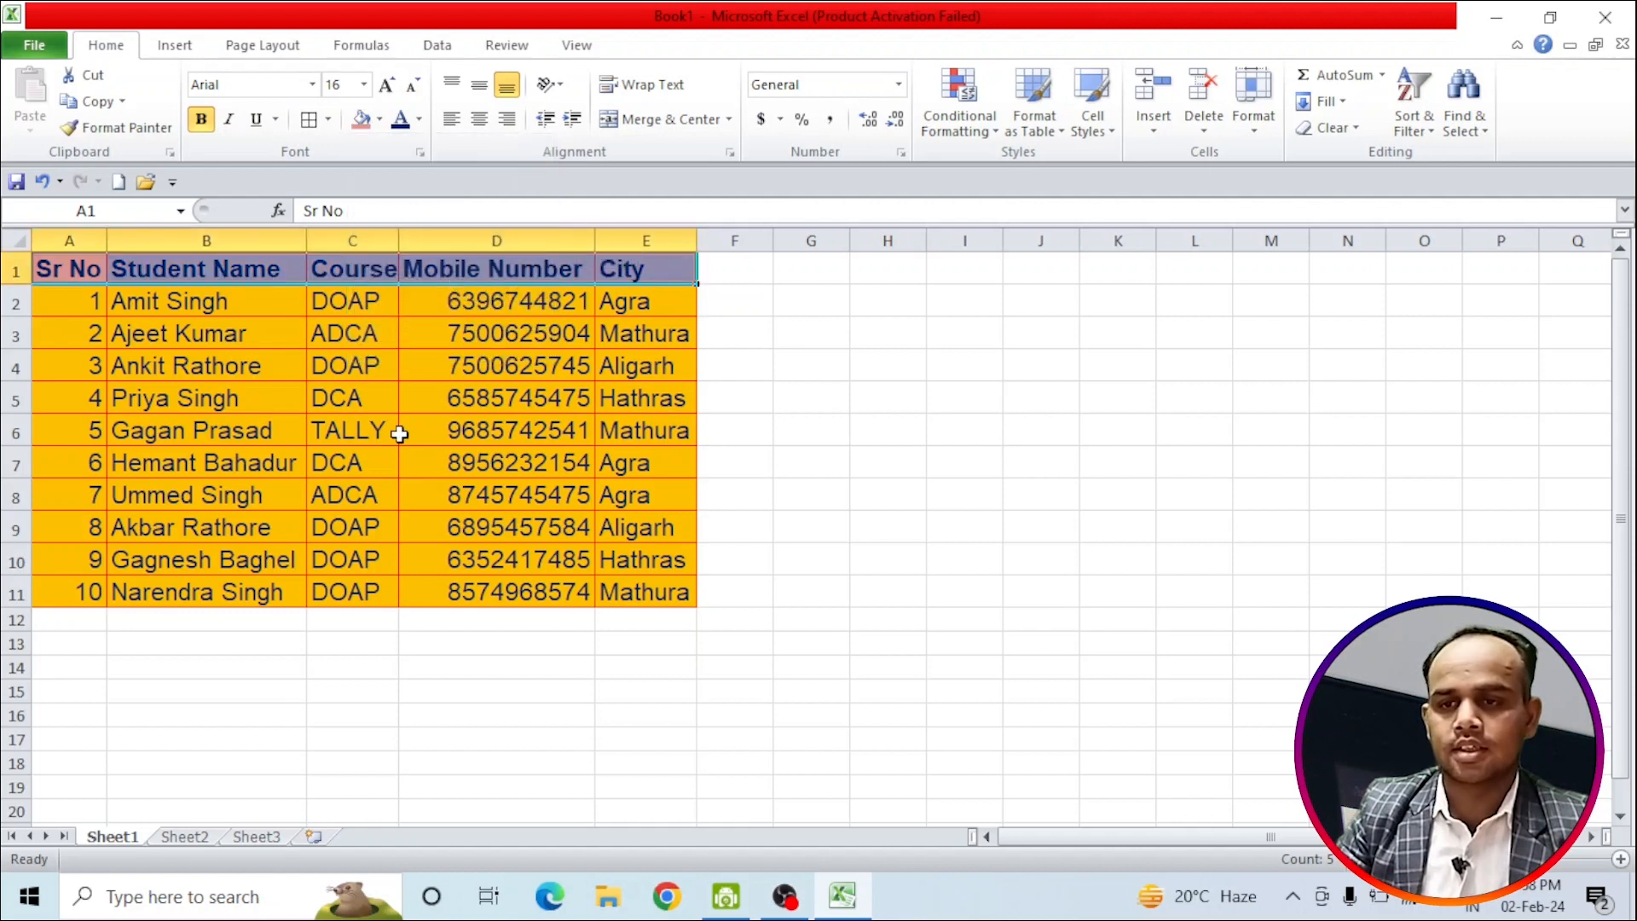
left_click(400, 434)
In the Format Cells font settings for A1:E11, set the font style to Bold and enable Strikethrough
left_click_drag(69, 269, 631, 582)
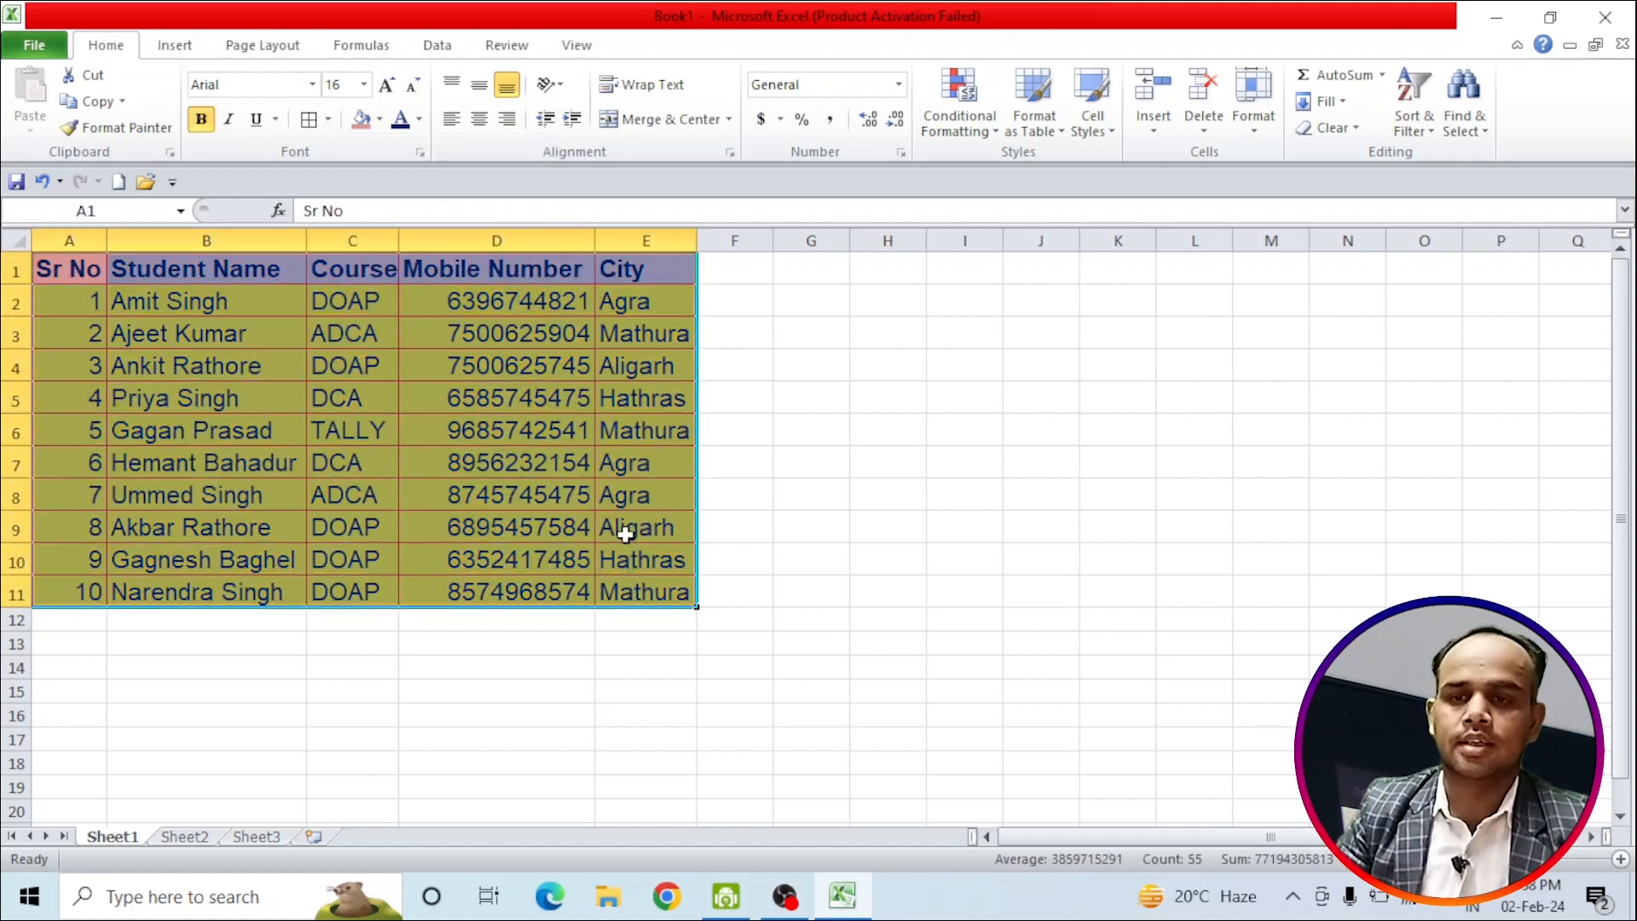
left_click(426, 152)
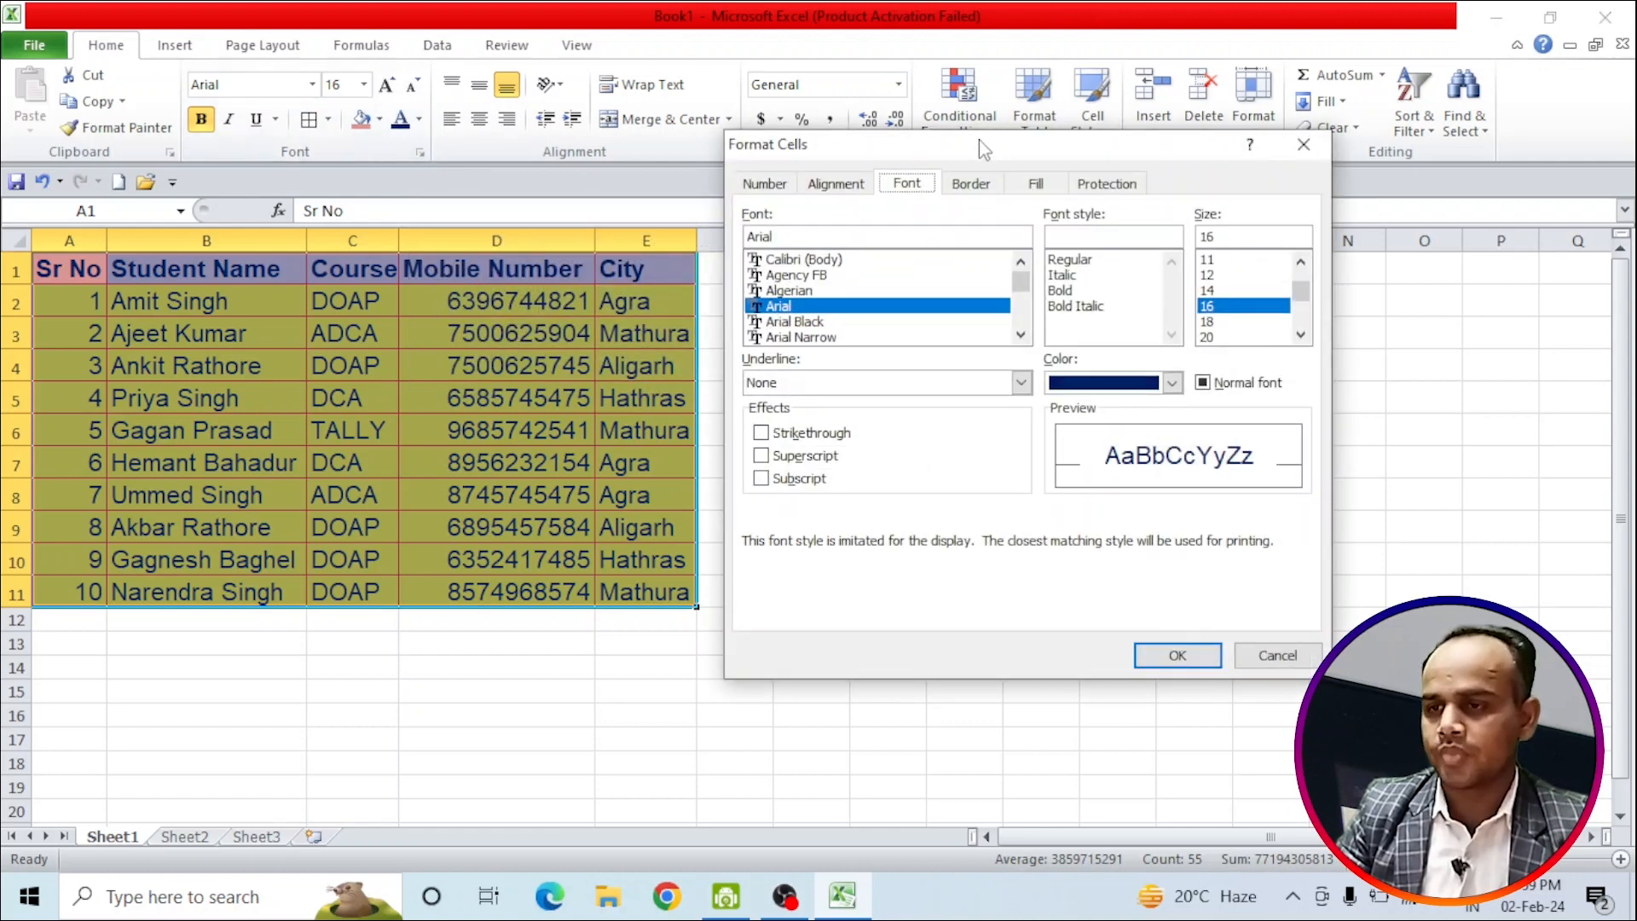
left_click_drag(979, 140, 988, 125)
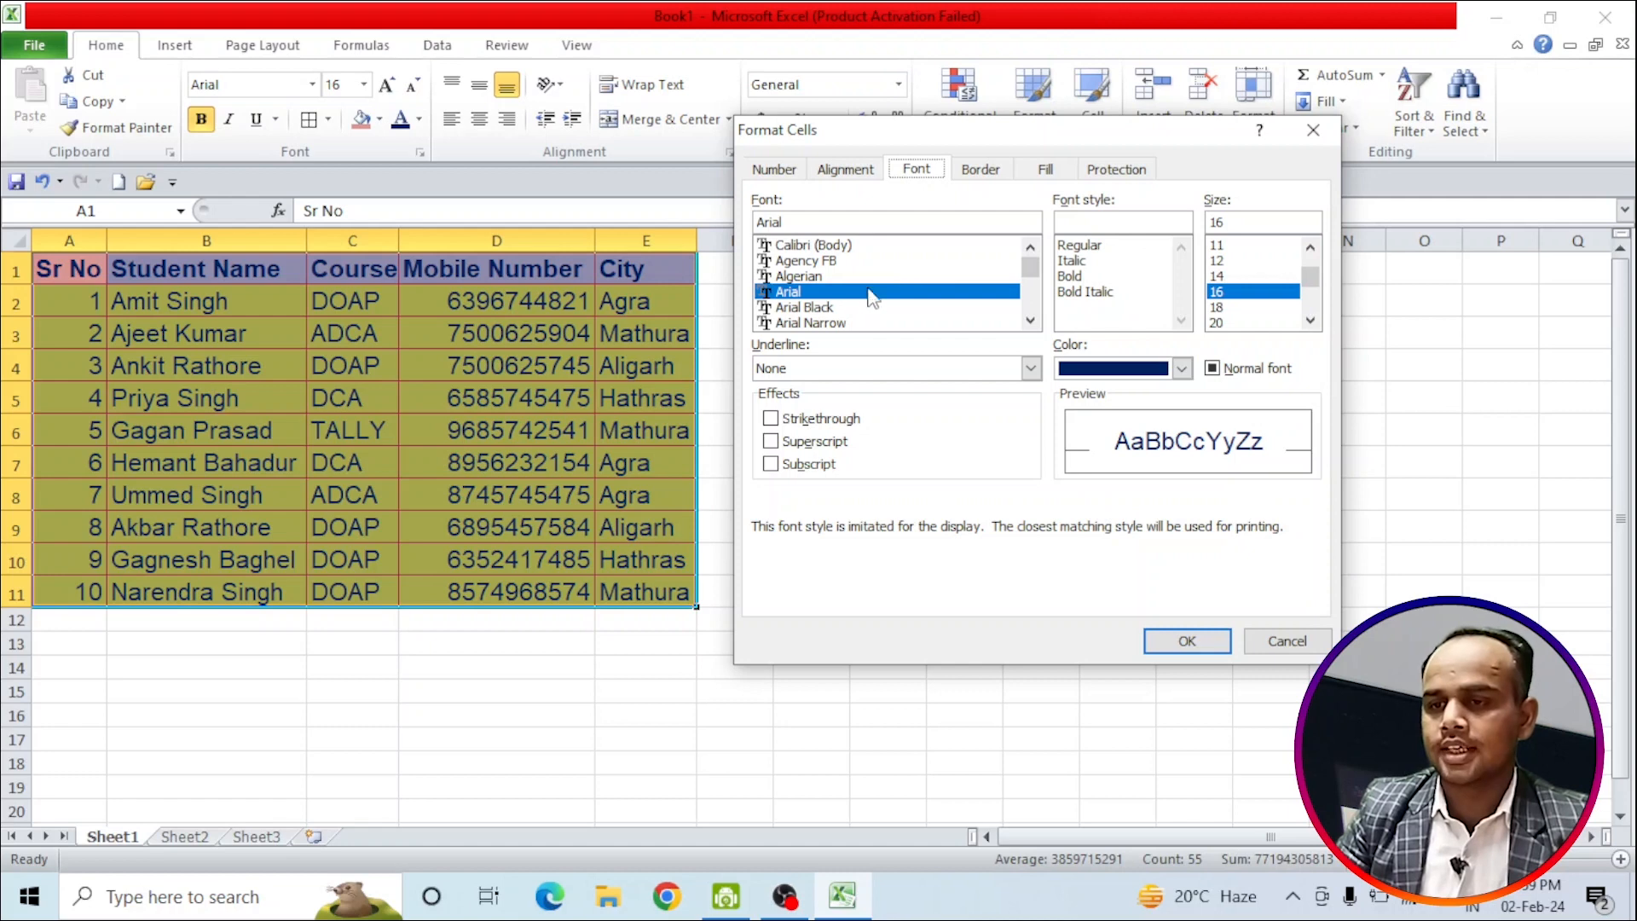
scroll(832, 326, "down", 1)
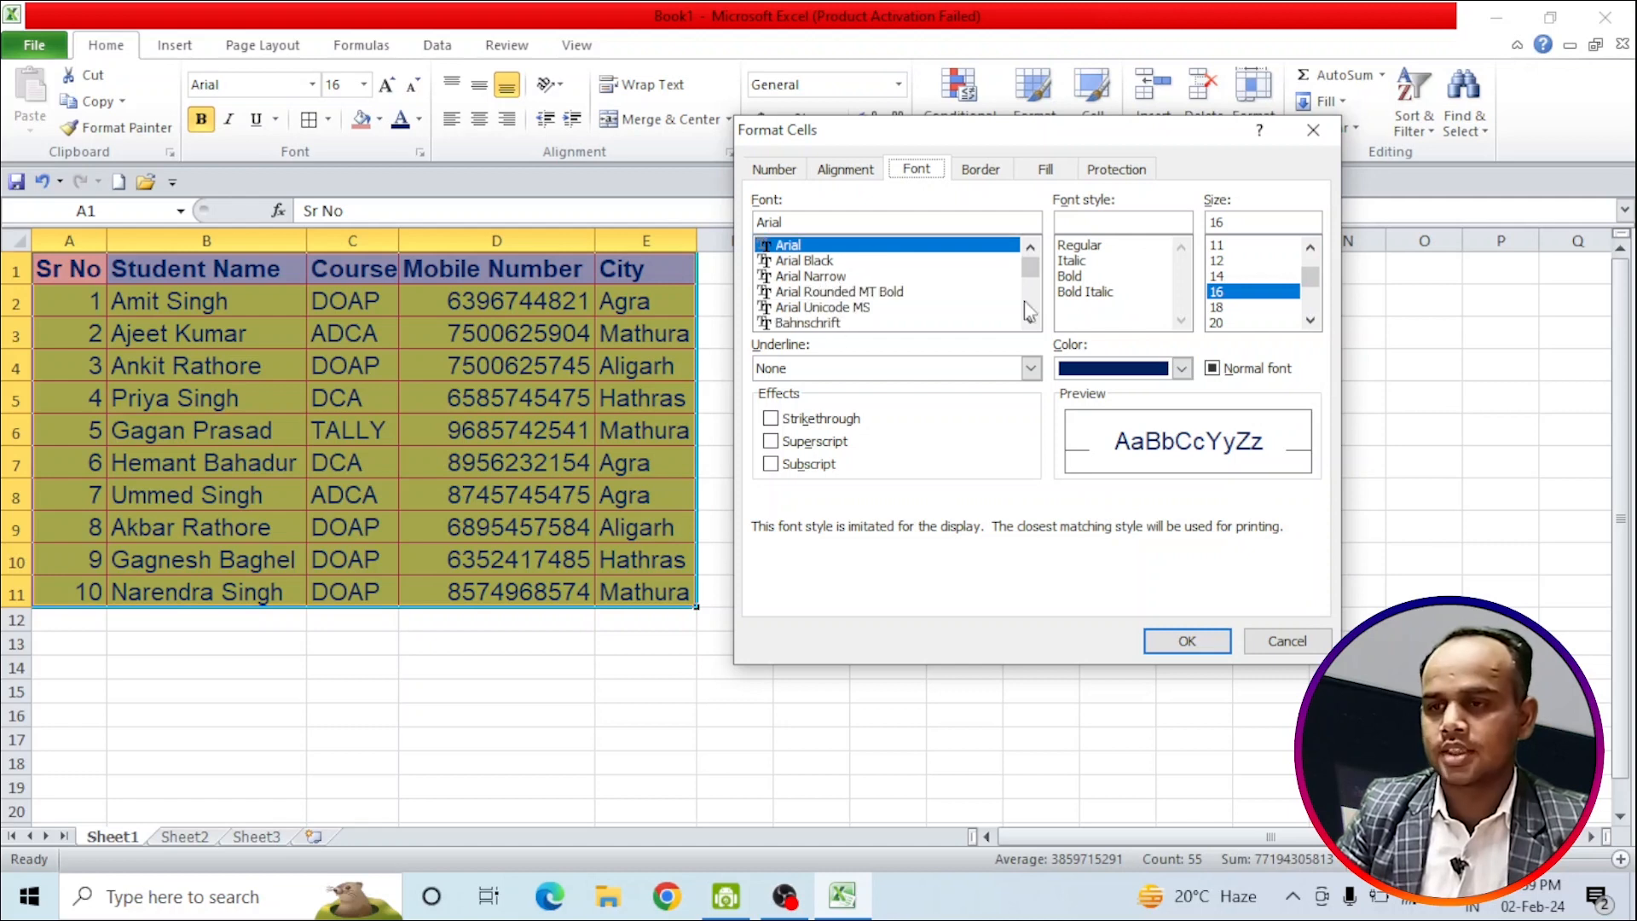
left_click(1084, 276)
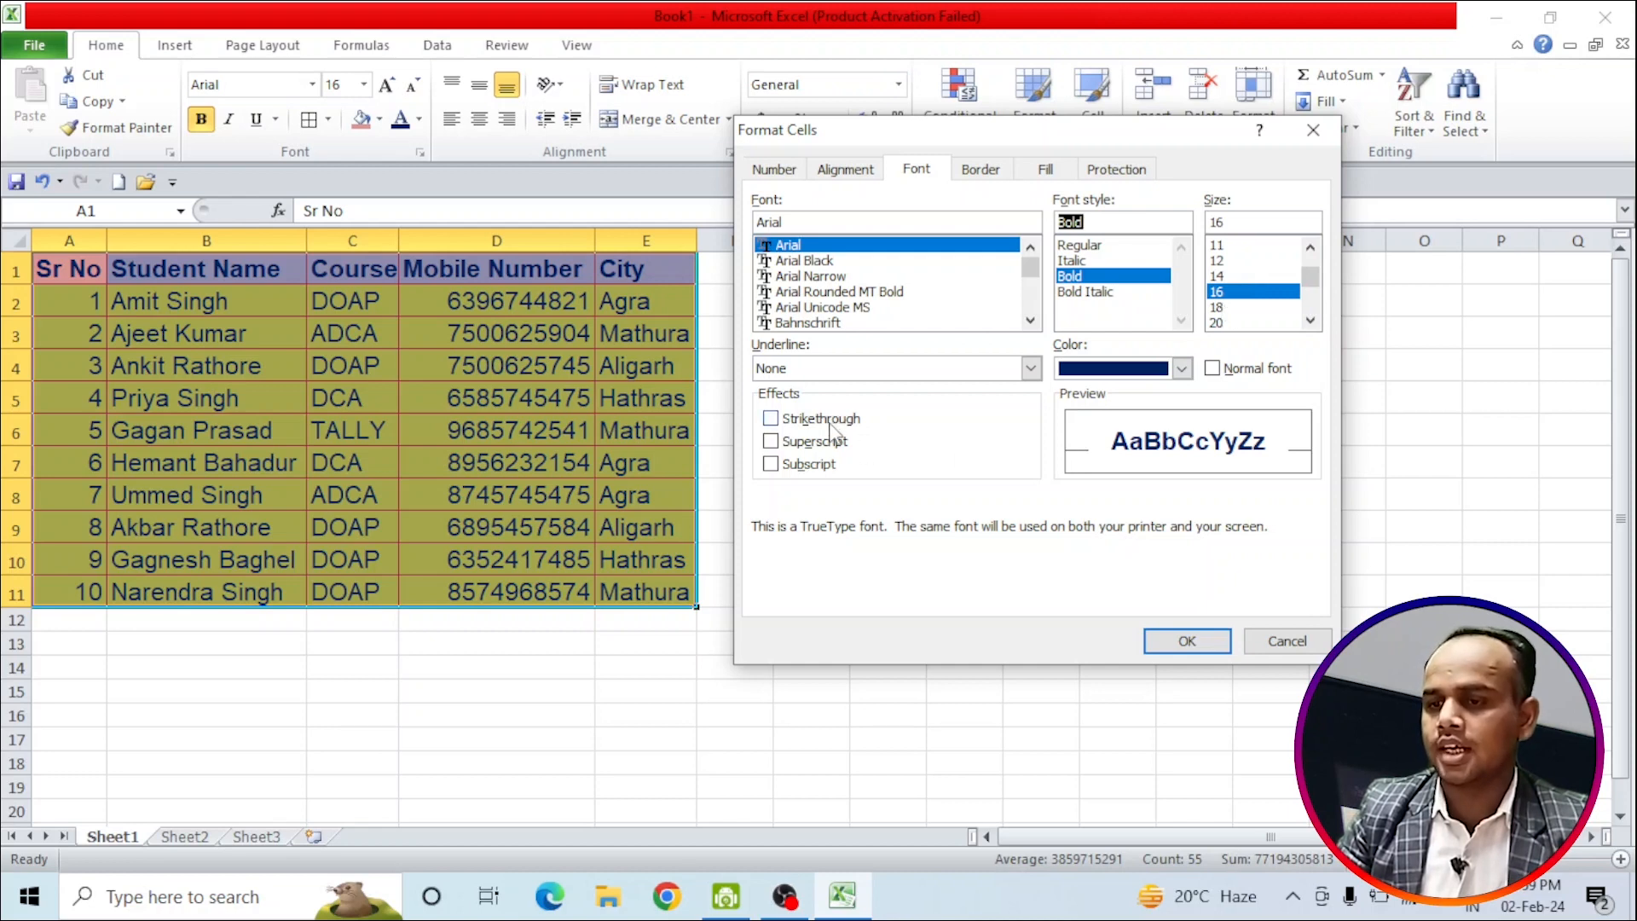
left_click(771, 420)
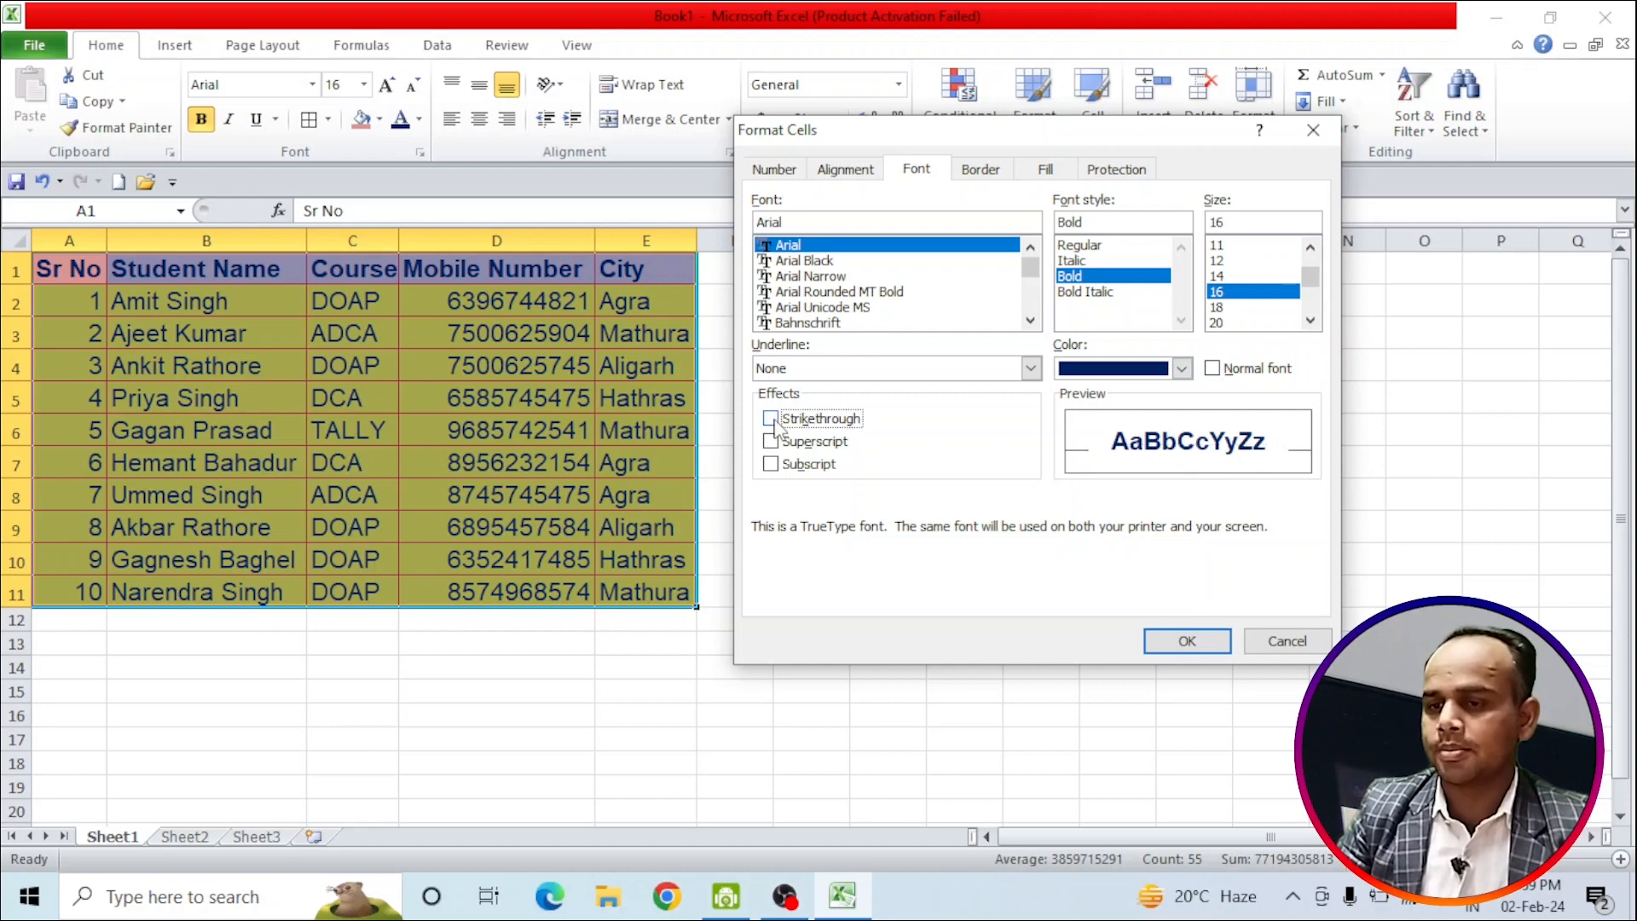
left_click(772, 419)
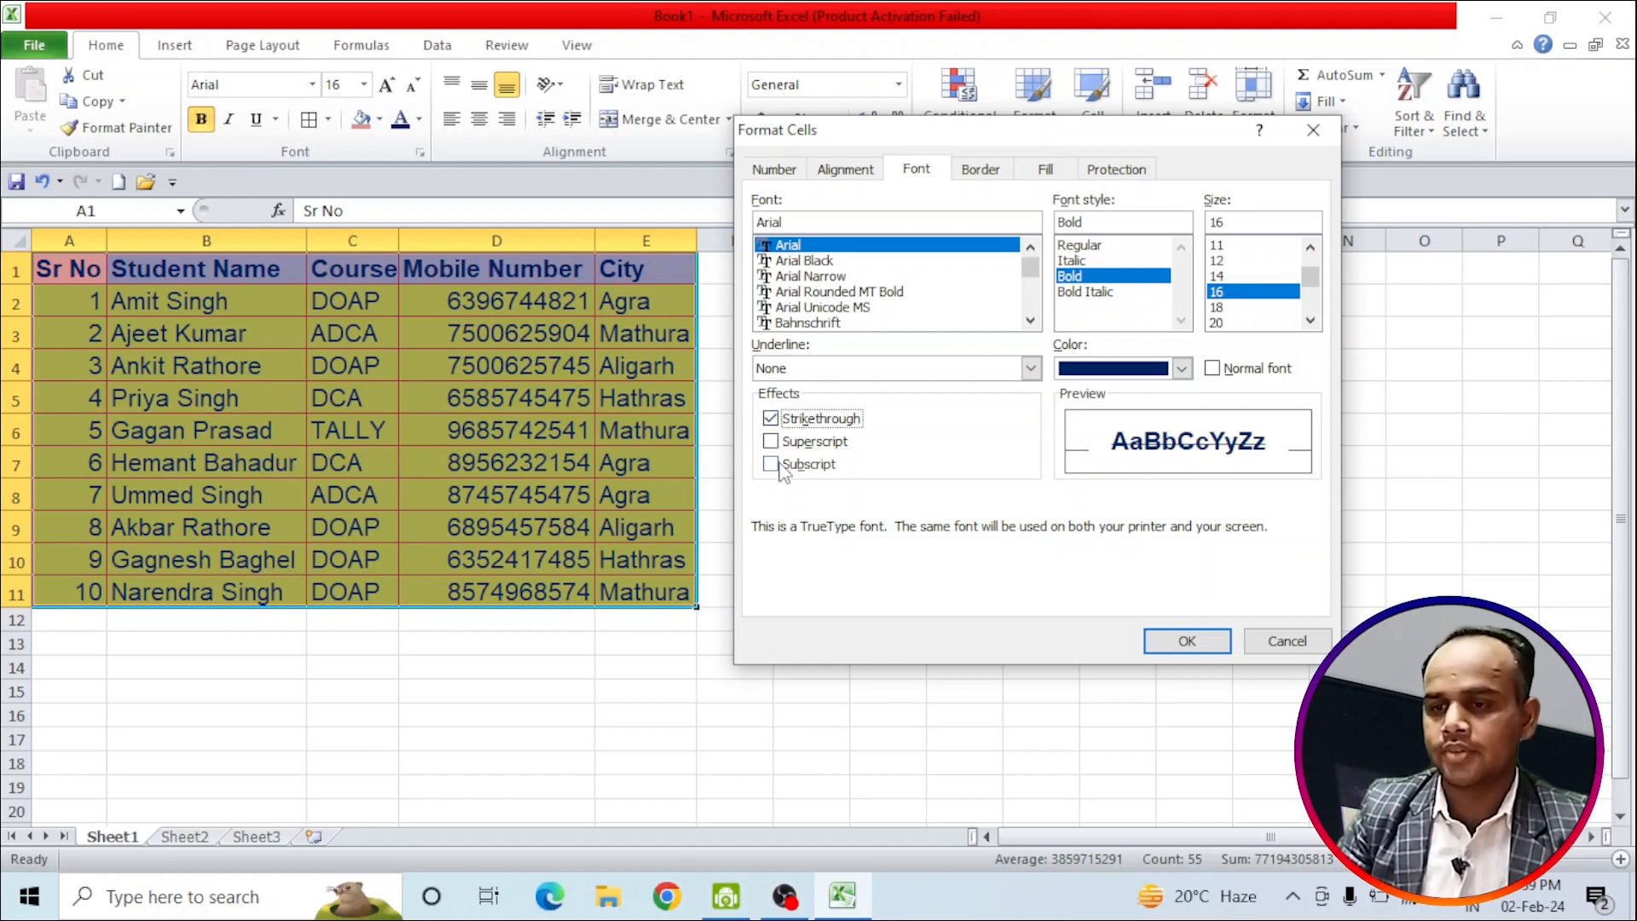
Set the underline to Double and the font colour to yellow, and apply the font formatting to the table
left_click(866, 369)
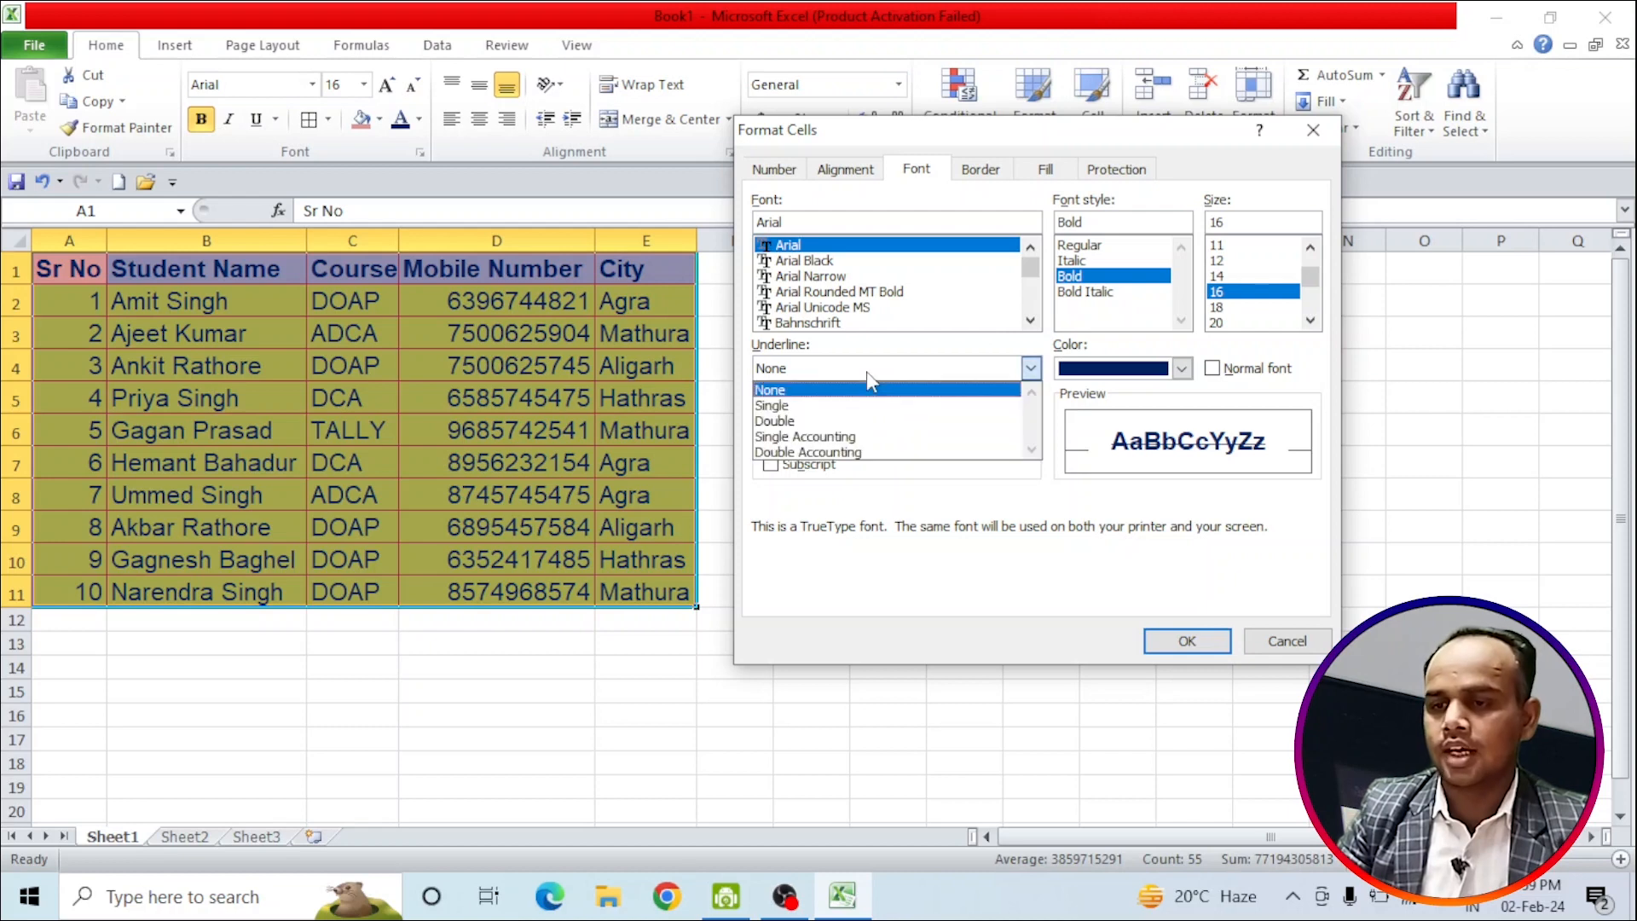
left_click(842, 422)
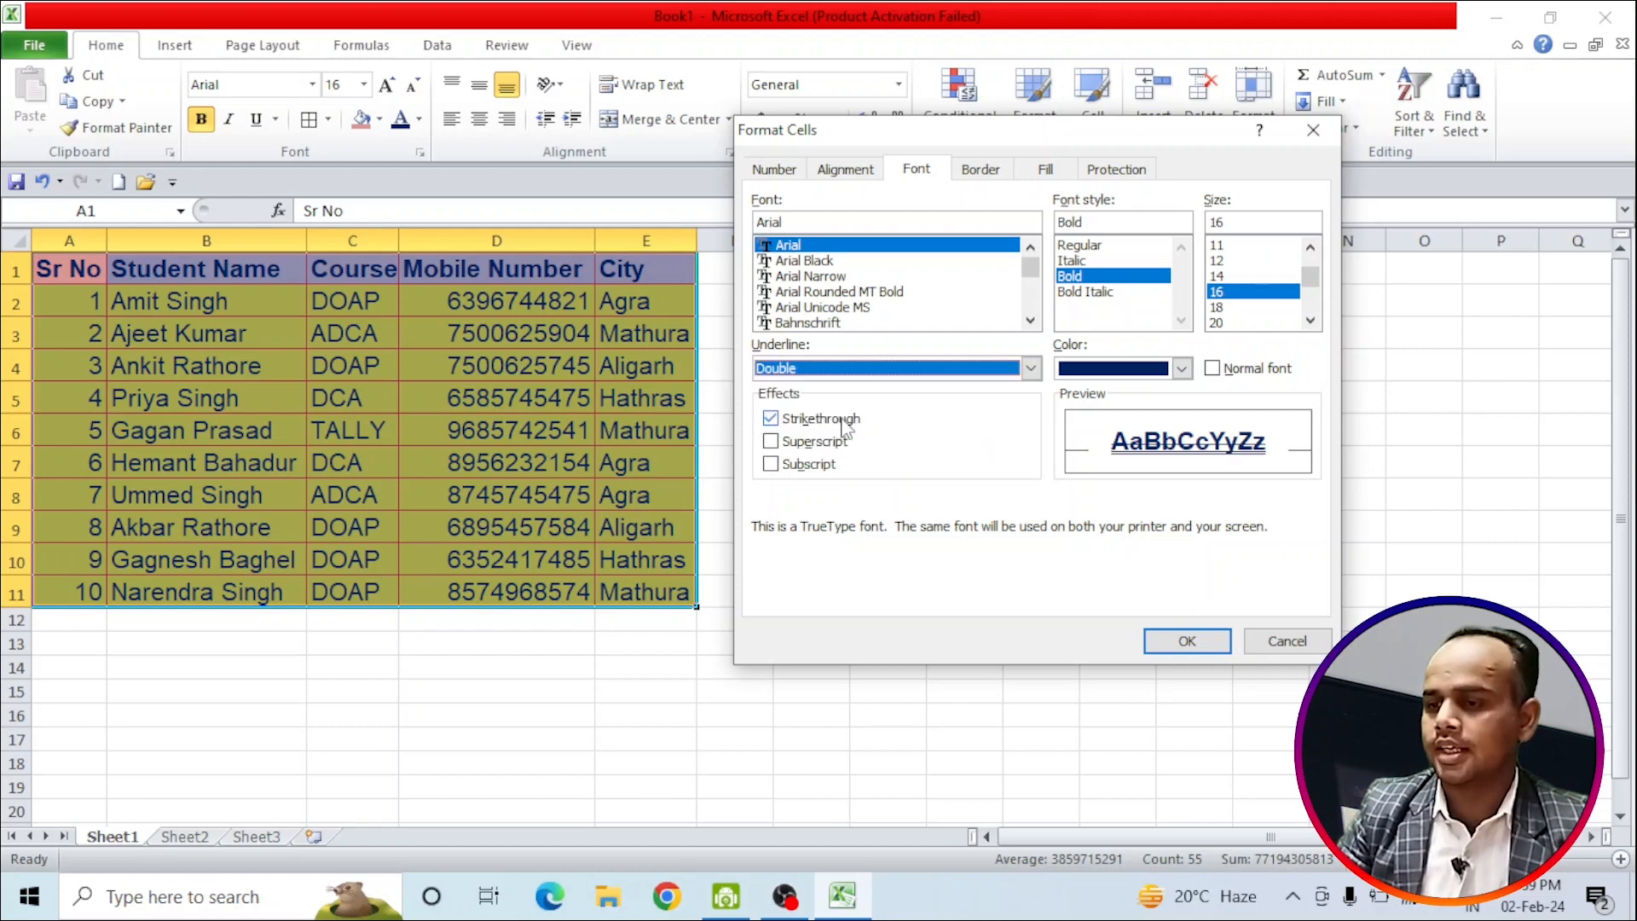
left_click(1182, 369)
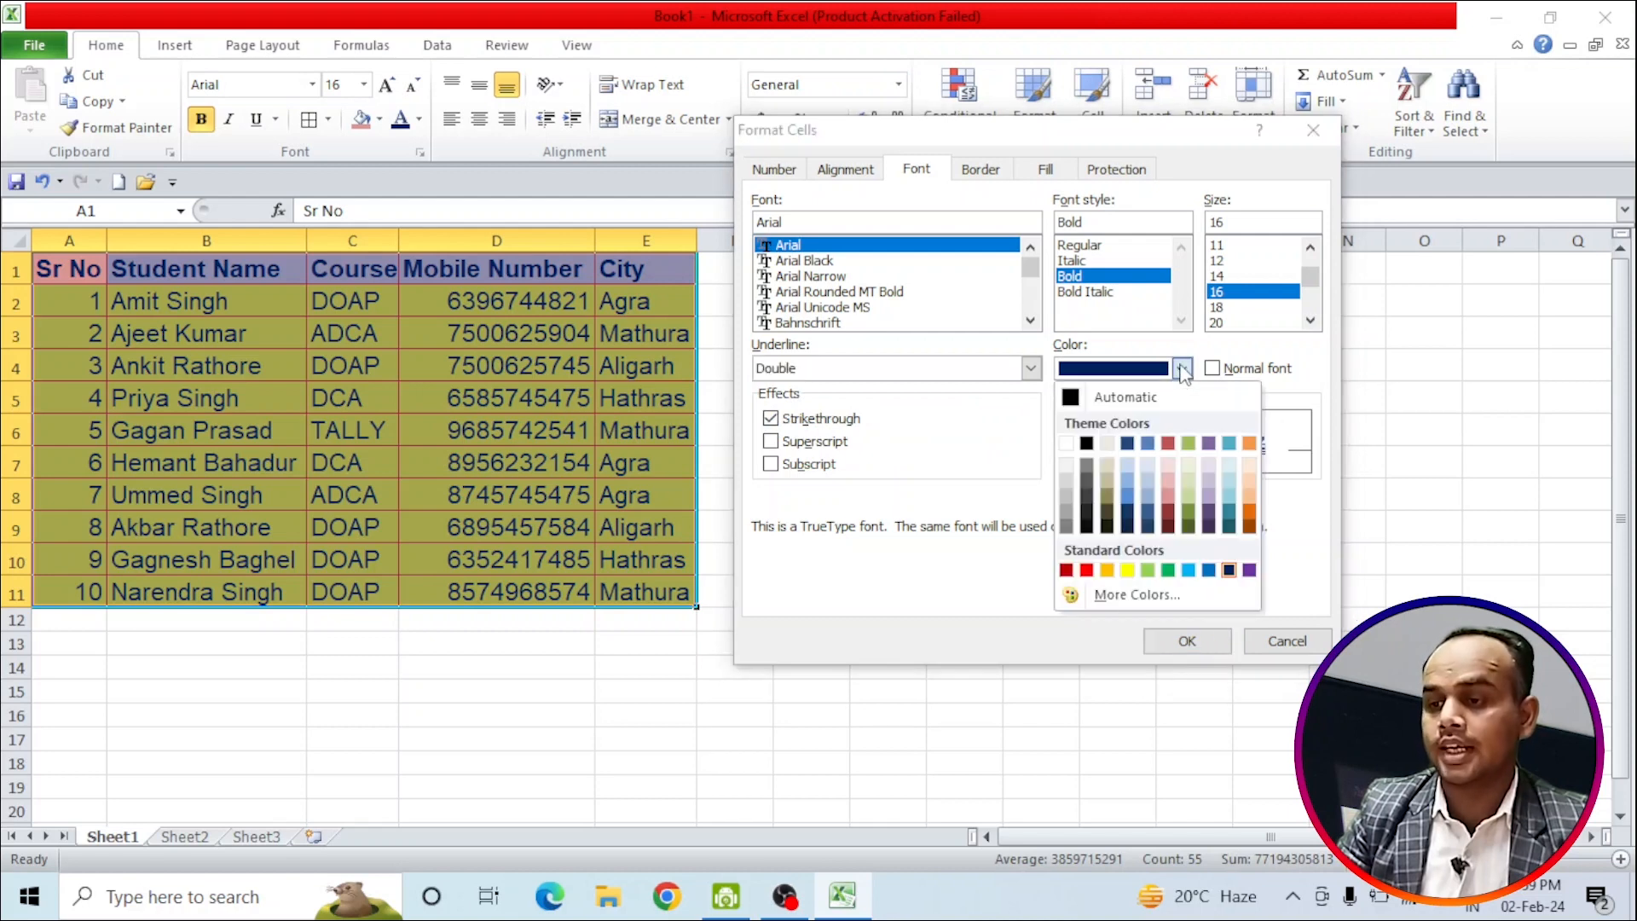
left_click(1127, 569)
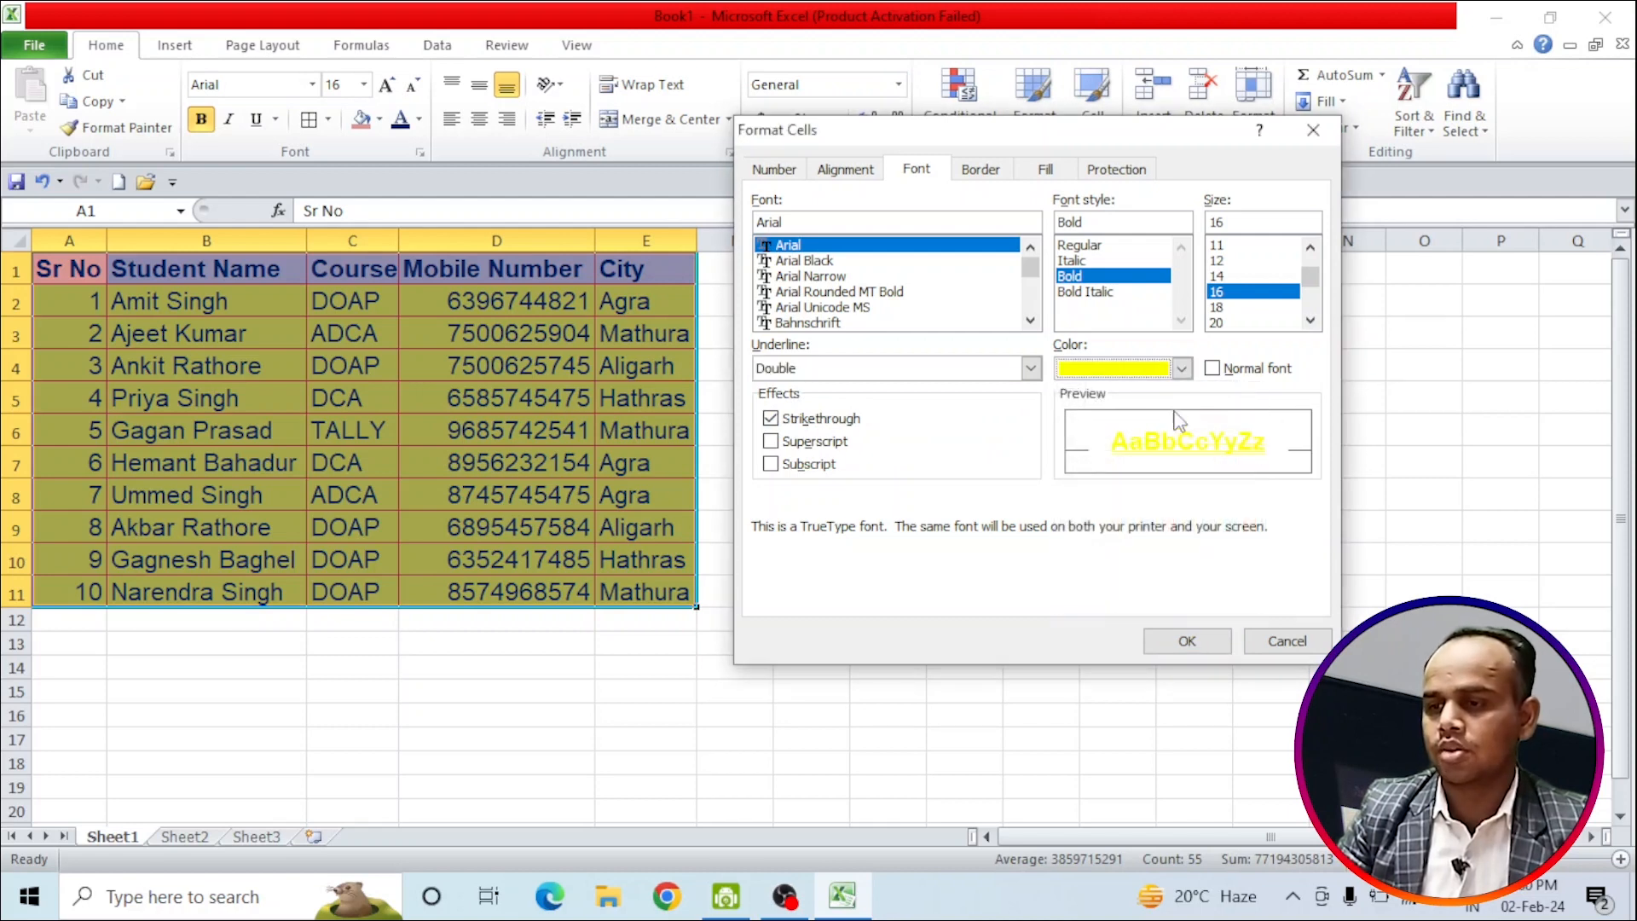
left_click(1204, 646)
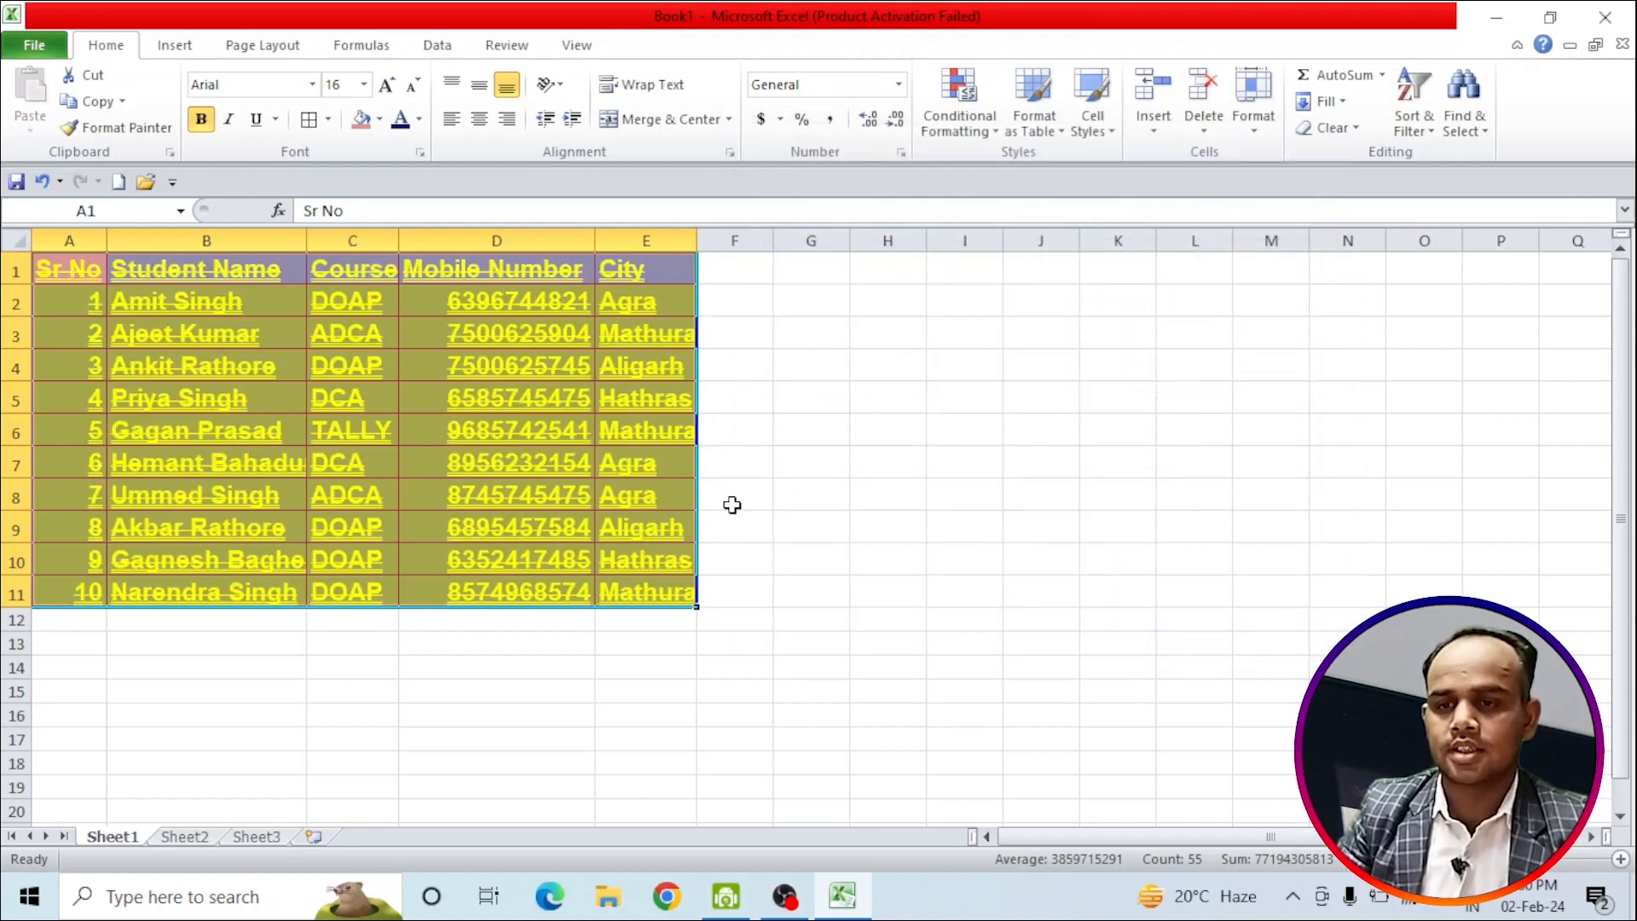
Undo the font formatting just applied to the student table and deselect the table
key("ctrl+z")
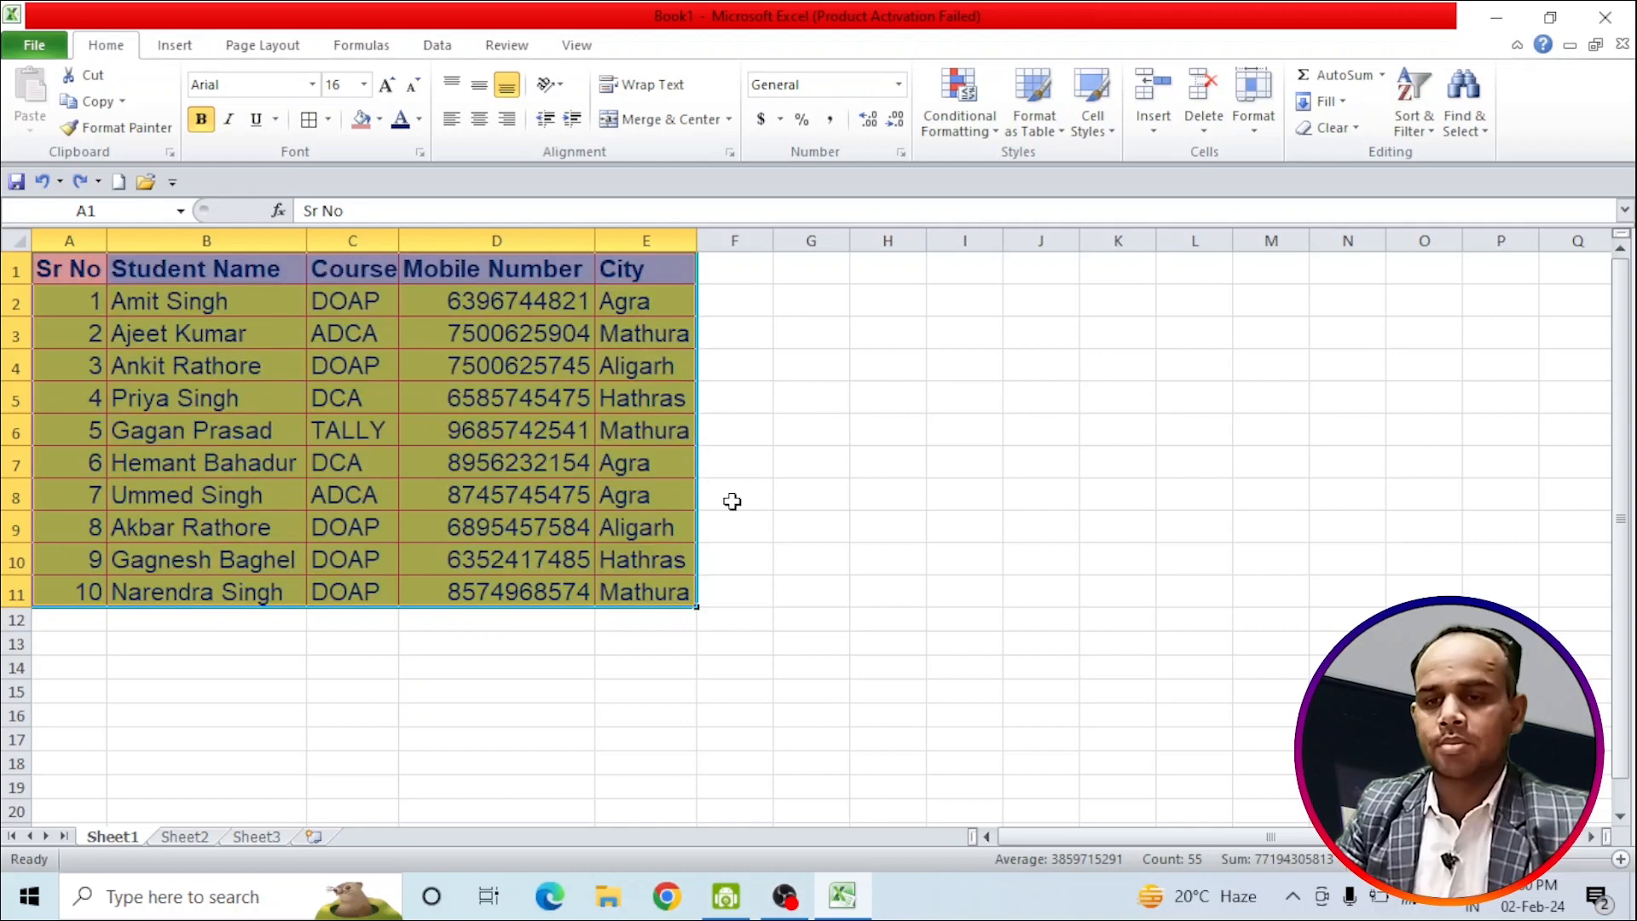
left_click(642, 635)
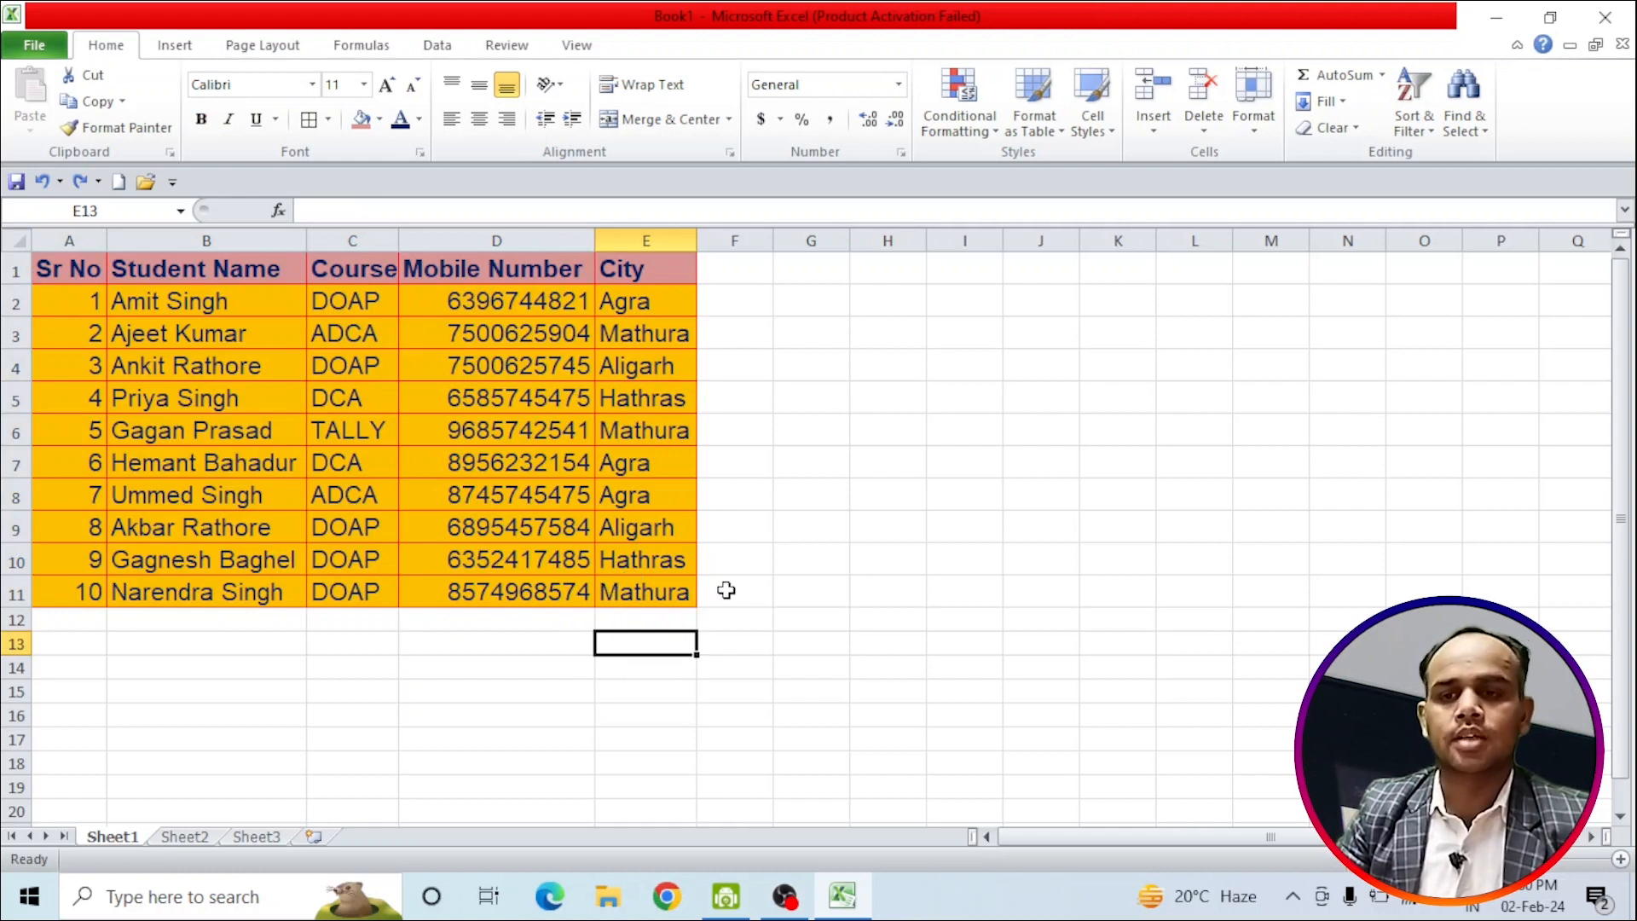
left_click(739, 619)
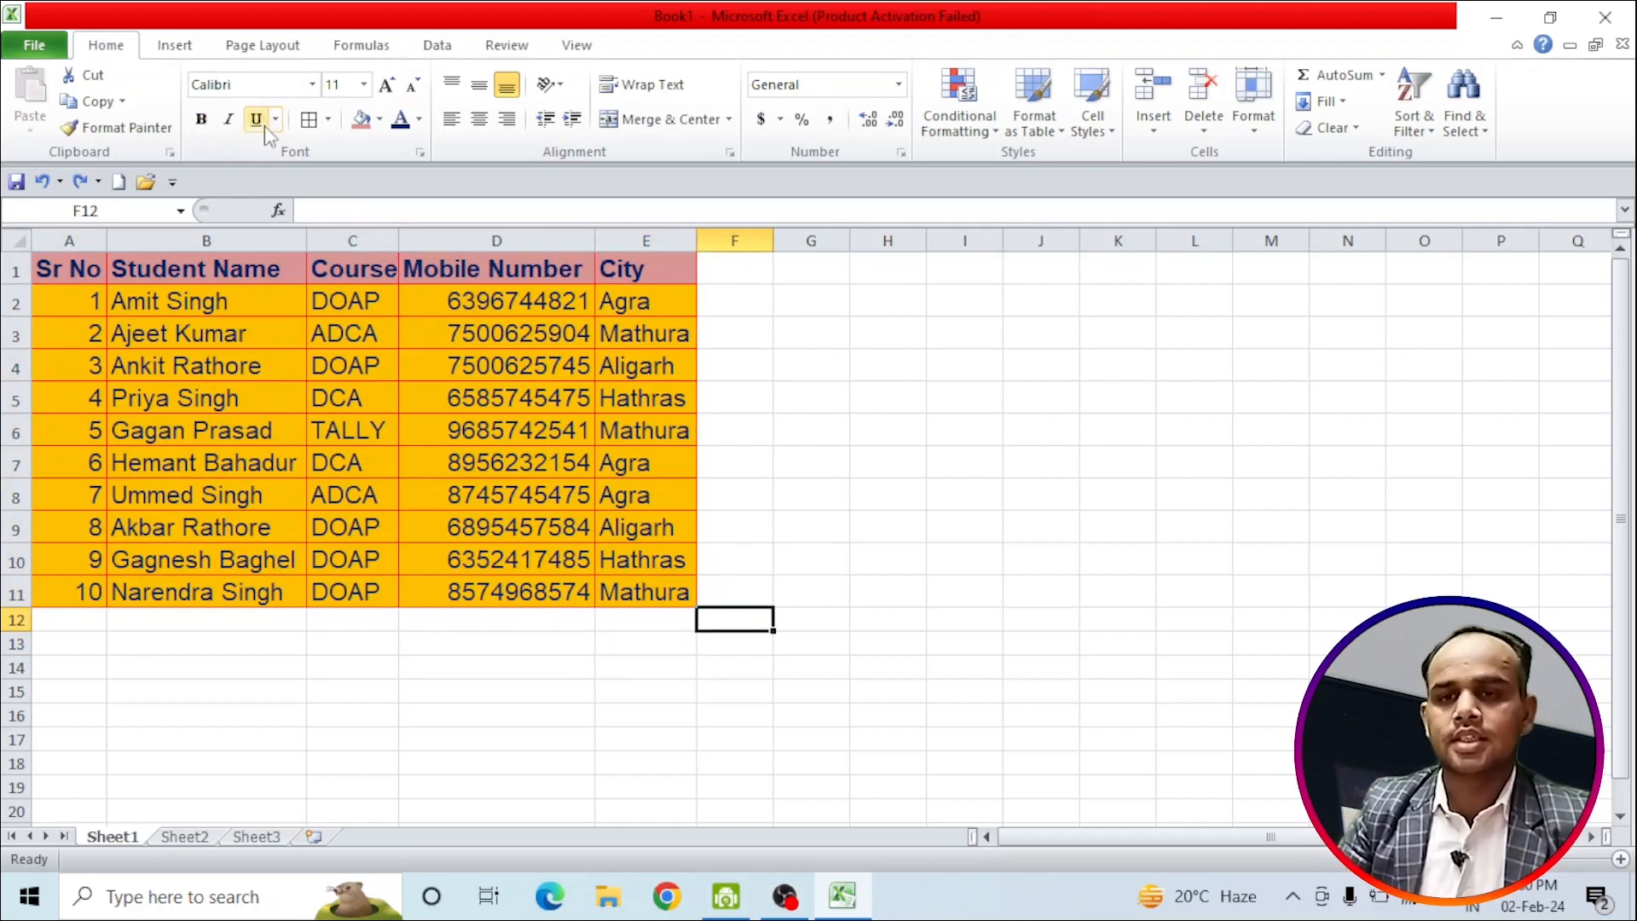